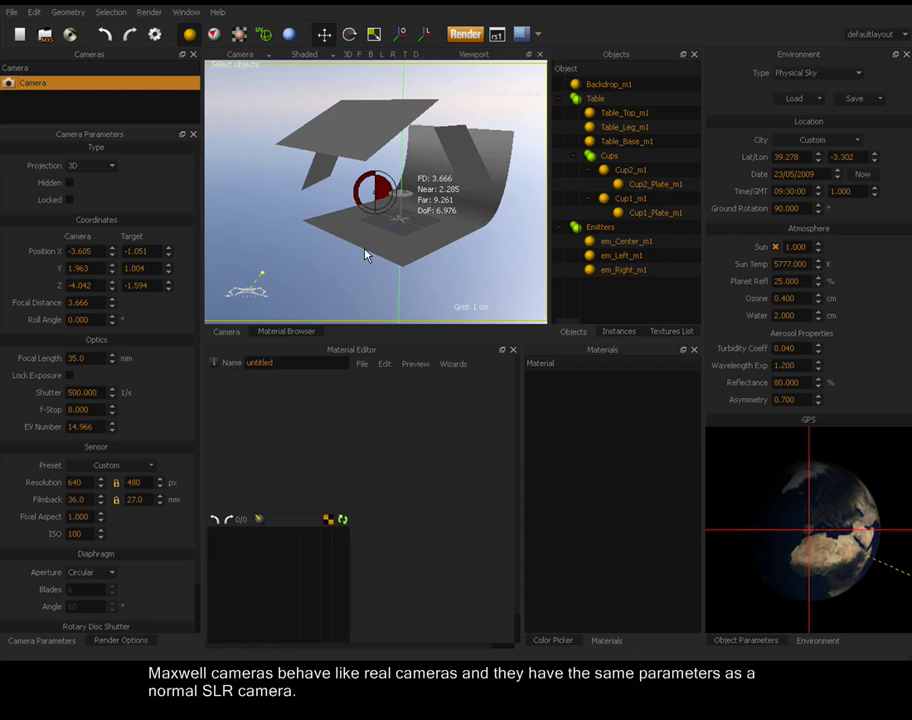
Step: Zoom, pan and orbit the camera view around the table and backdrop to reframe the scene more closely
alt+right_drag(400, 257, 428, 218)
alt+middle_drag(428, 218, 459, 225)
alt+drag(459, 232, 336, 149)
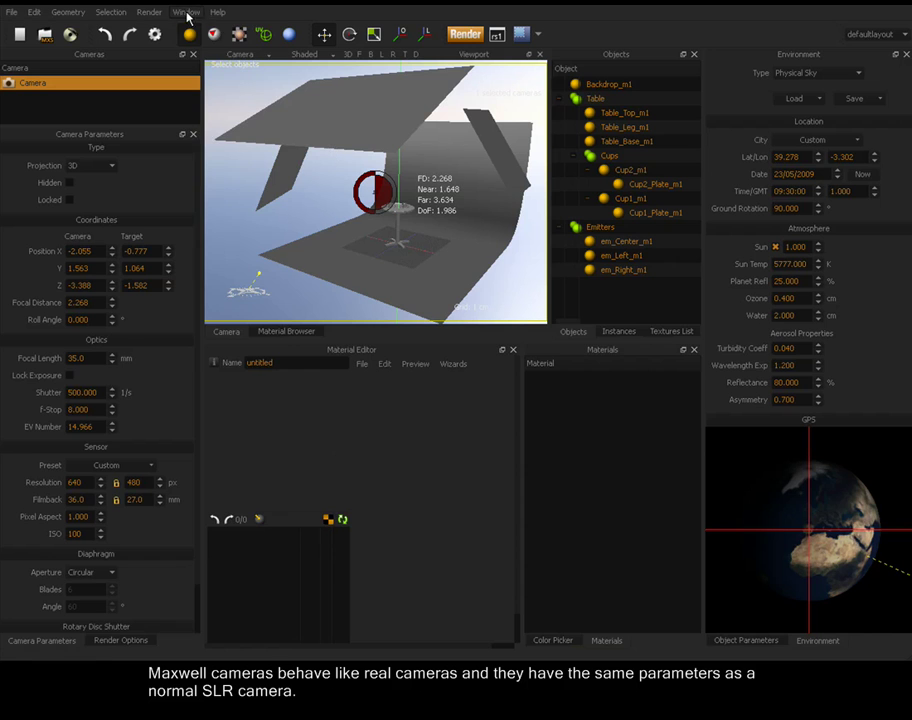
Step: Open a new perspective viewport and dock it in the same area as the Material Editor
click(187, 12)
click(203, 75)
drag(435, 207, 410, 420)
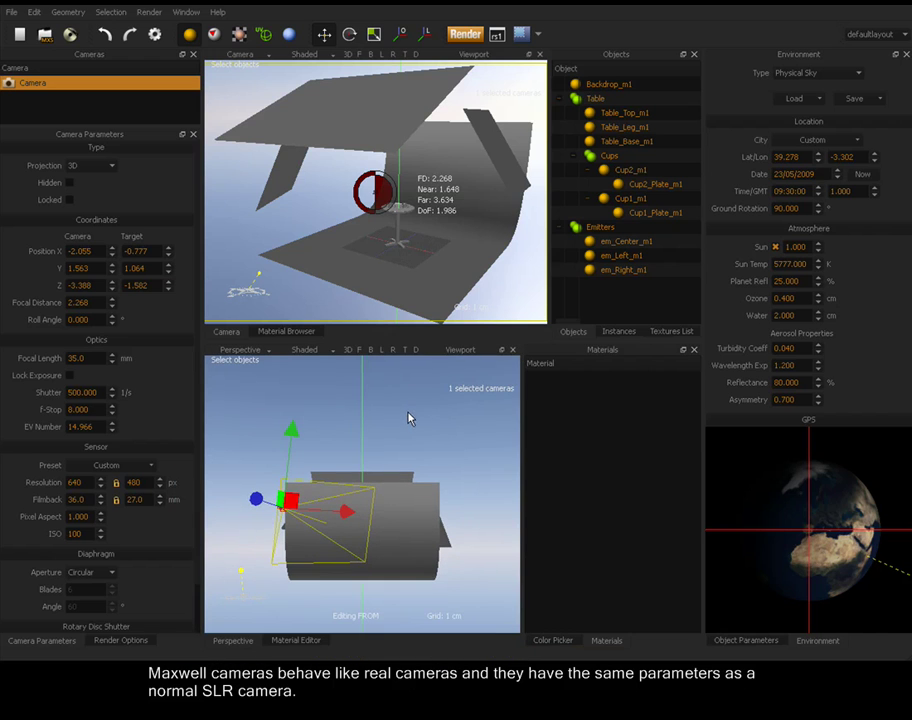
Step: Orbit, pan and zoom the camera around its target, adjusting the perspective viewport to show the camera and the whole set
alt+drag(453, 232, 393, 240)
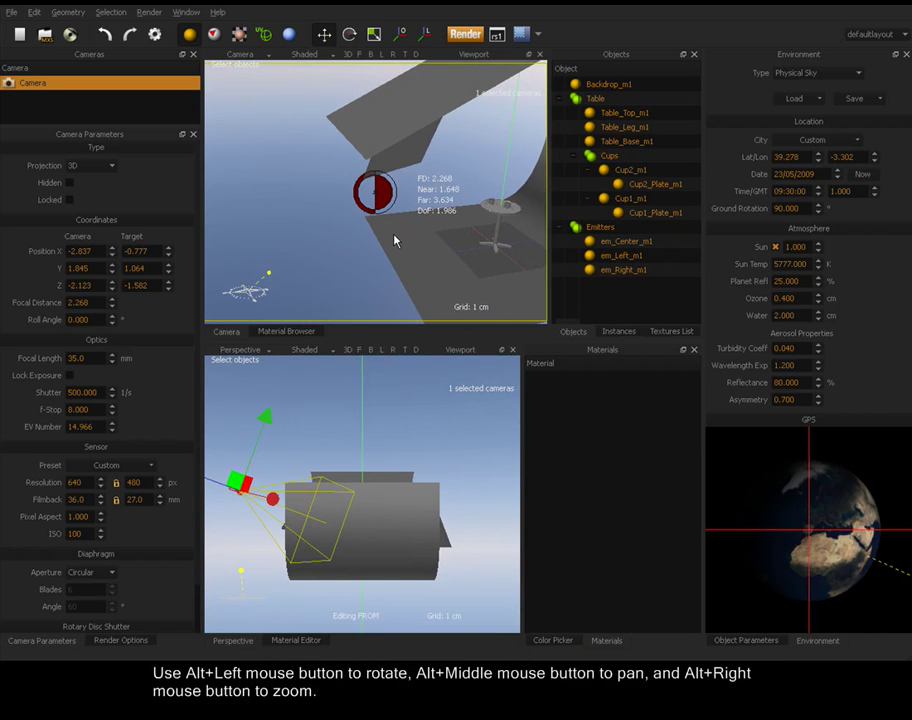
alt+drag(468, 214, 422, 233)
alt+middle_drag(422, 233, 403, 226)
alt+drag(323, 525, 355, 518)
alt+drag(347, 252, 364, 240)
alt+right_drag(364, 236, 398, 198)
mouse_move(364, 238)
alt+mouse_down()
mouse_move(382, 244)
mouse_move(350, 250)
alt+mouse_up()
alt+right_drag(341, 481, 379, 397)
mouse_move(354, 239)
alt+mouse_down()
mouse_move(413, 238)
mouse_move(346, 246)
mouse_move(356, 226)
alt+mouse_up()
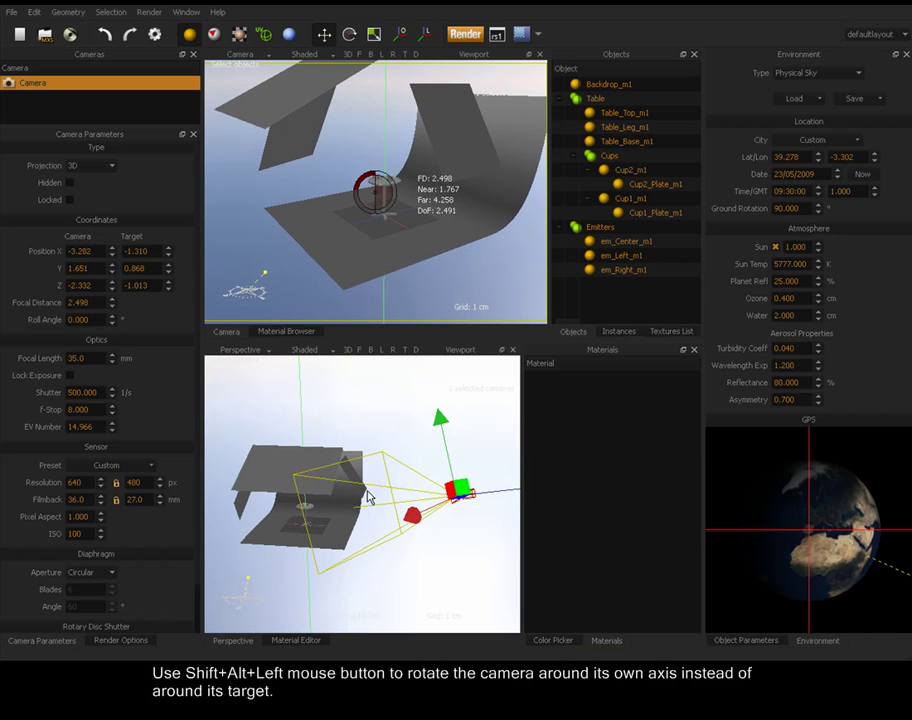
Step: Rotate the camera about its own axis, and zoom and finely orbit it closer to the table
mouse_move(379, 240)
alt+shift+mouse_down()
mouse_move(403, 220)
mouse_move(445, 243)
mouse_move(423, 222)
mouse_move(320, 224)
mouse_move(287, 248)
mouse_move(318, 228)
mouse_move(390, 228)
mouse_move(395, 256)
mouse_move(377, 249)
mouse_move(377, 238)
mouse_move(362, 244)
mouse_move(405, 228)
mouse_move(387, 241)
alt+shift+mouse_up()
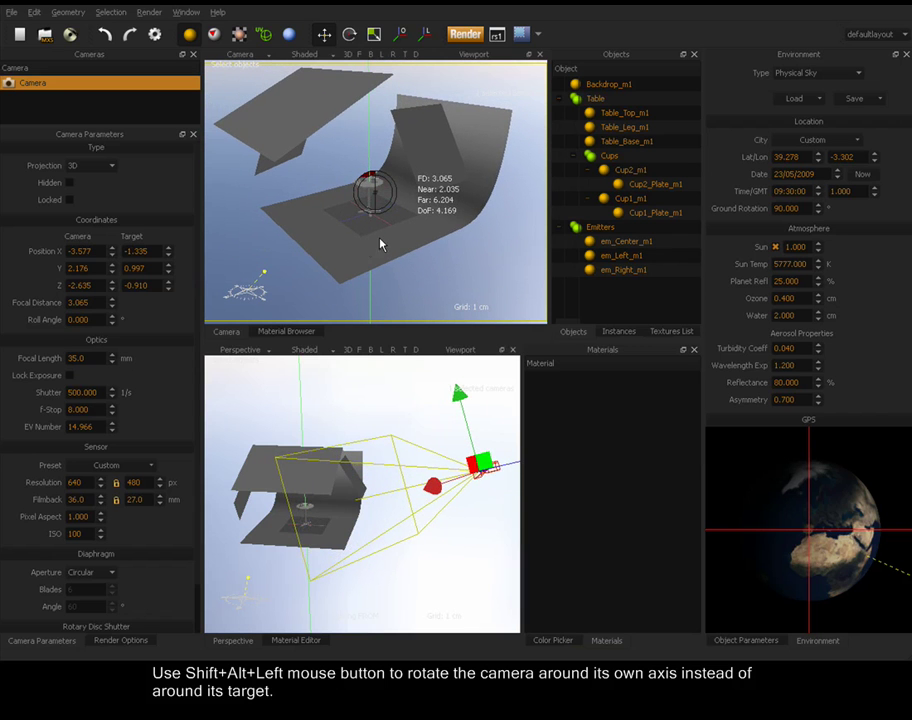
alt+right_drag(346, 256, 376, 210)
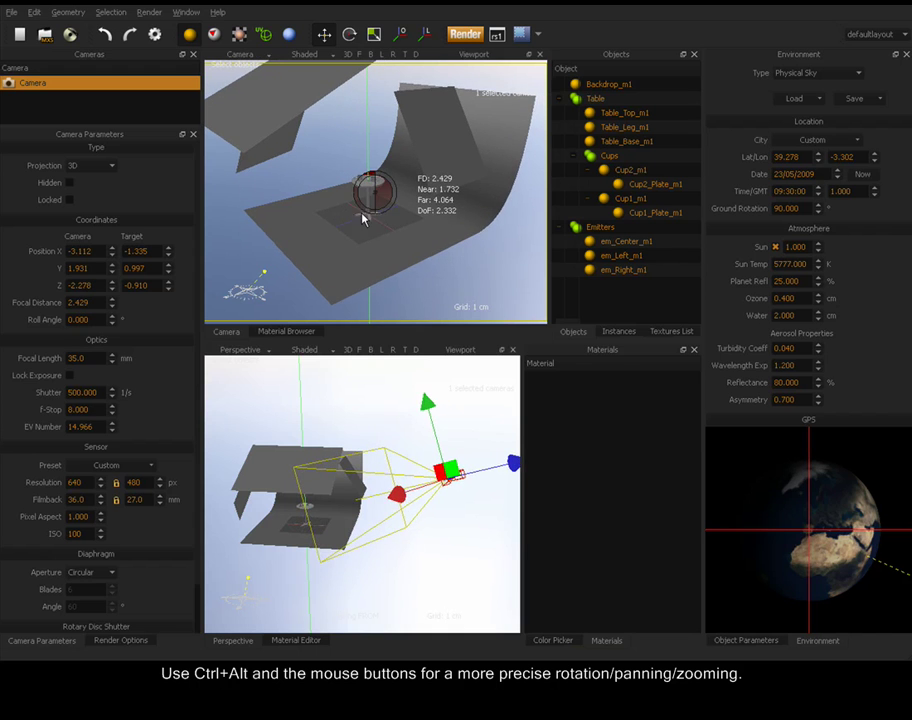
ctrl+alt+drag(363, 220, 340, 195)
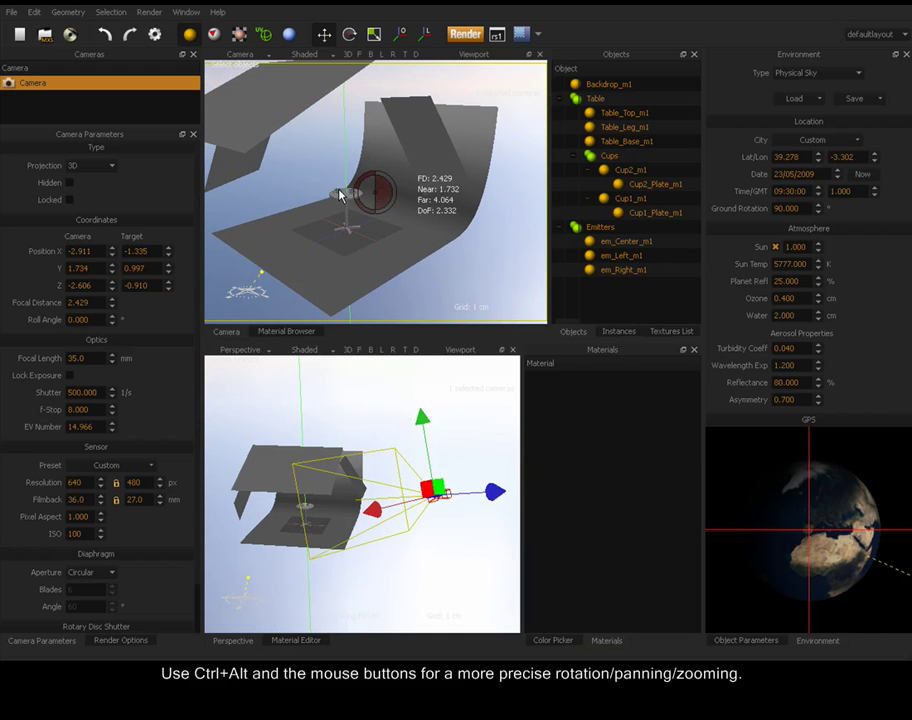
Step: Centre the camera on Cup1_m1 and zoom in precisely until the cup nearly fills the frame
click(340, 196)
right_click(337, 198)
click(362, 474)
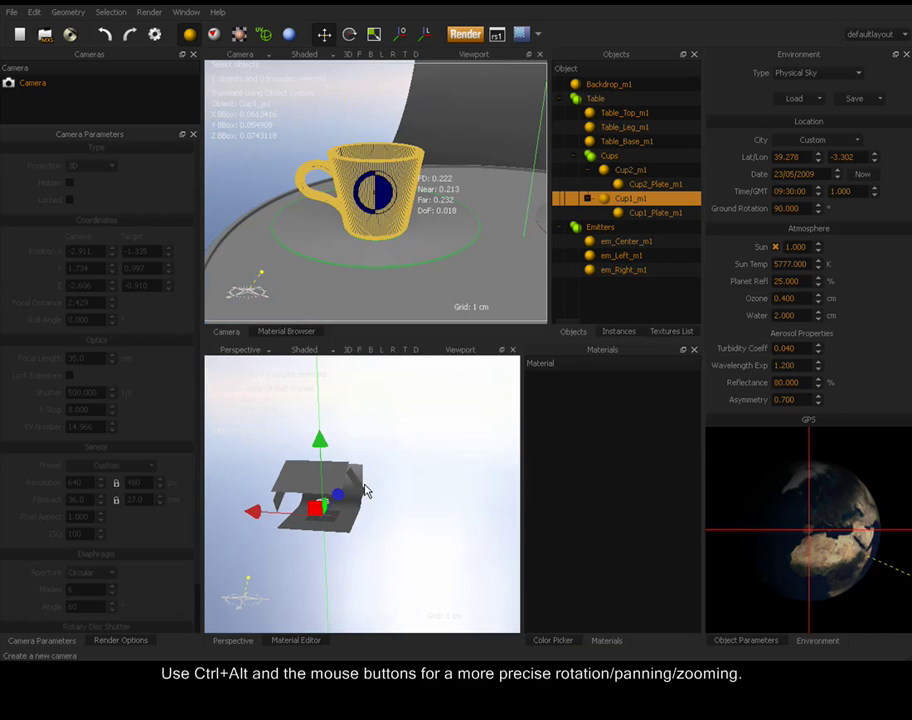
ctrl+alt+right_drag(379, 234, 407, 189)
ctrl+alt+right_drag(366, 222, 482, 136)
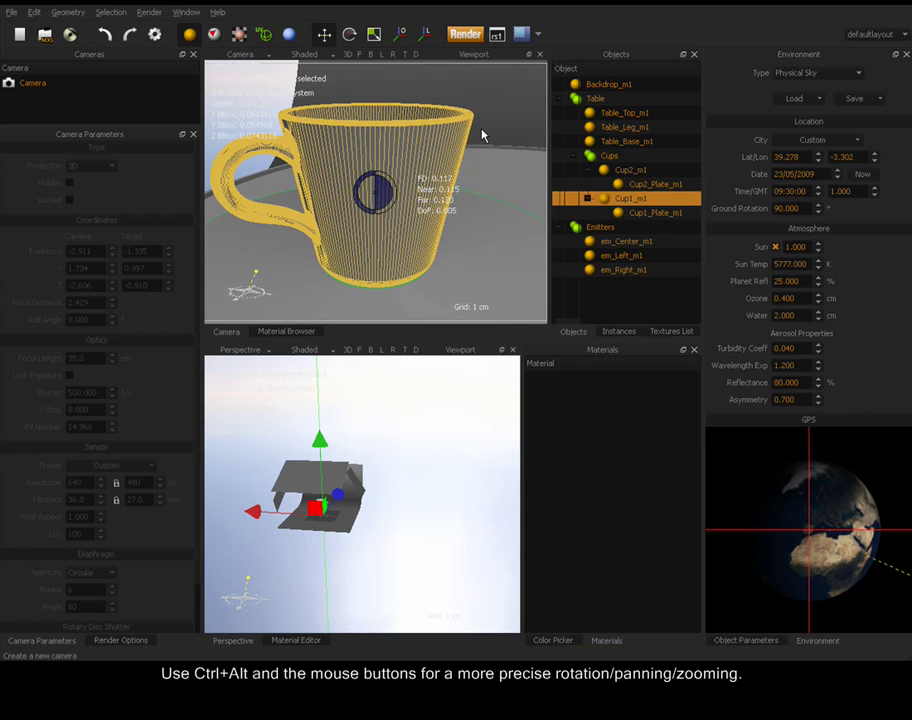
Step: Centre the perspective viewport on the selected cup and reframe it to show the camera and the tabletop
right_click(364, 391)
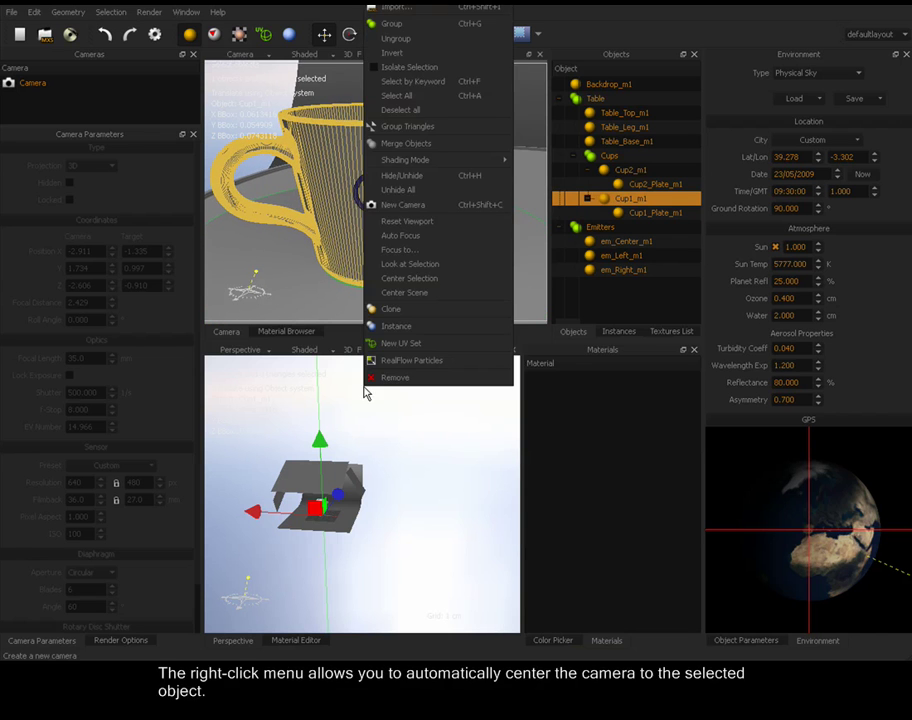
click(420, 281)
alt+drag(386, 424, 395, 423)
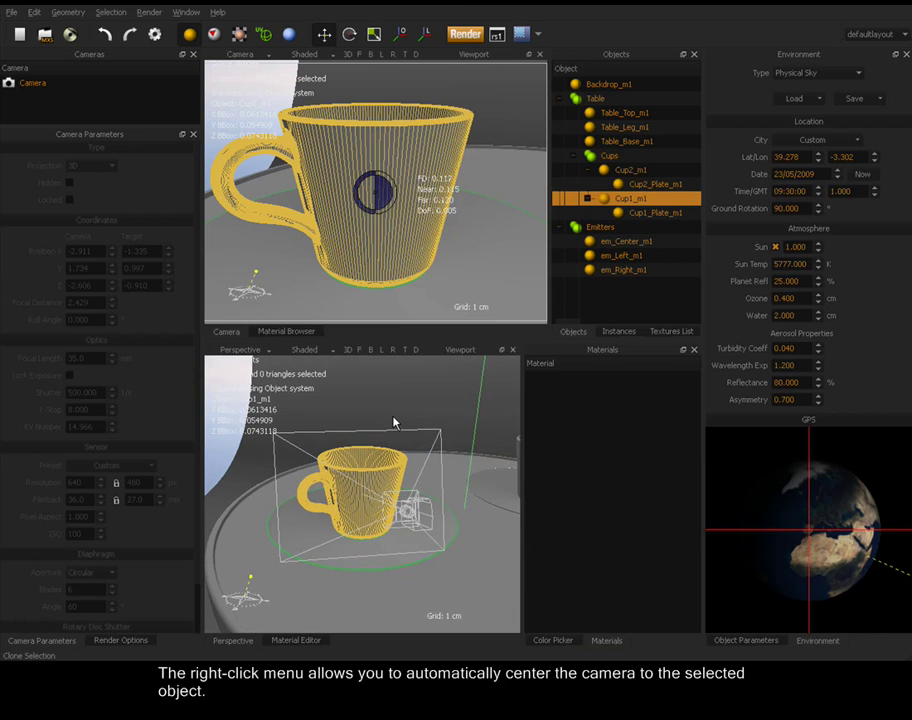
alt+right_drag(395, 423, 314, 470)
alt+drag(314, 470, 382, 440)
Step: Orbit the camera around Cup1_m1, framing the cup slightly from above with its plate in view
alt+drag(394, 241, 540, 283)
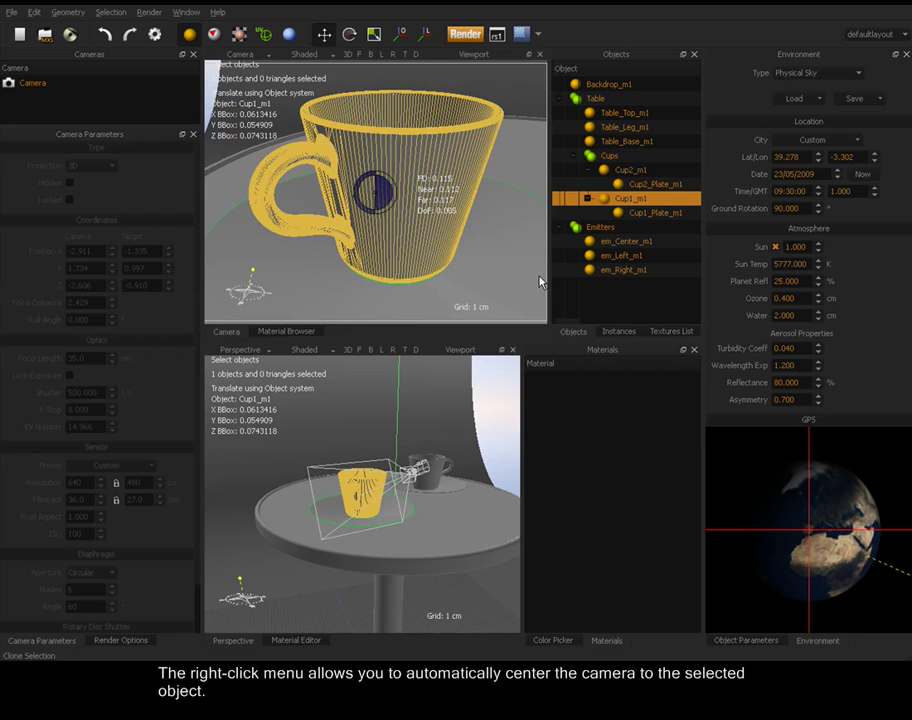
alt+drag(432, 254, 519, 280)
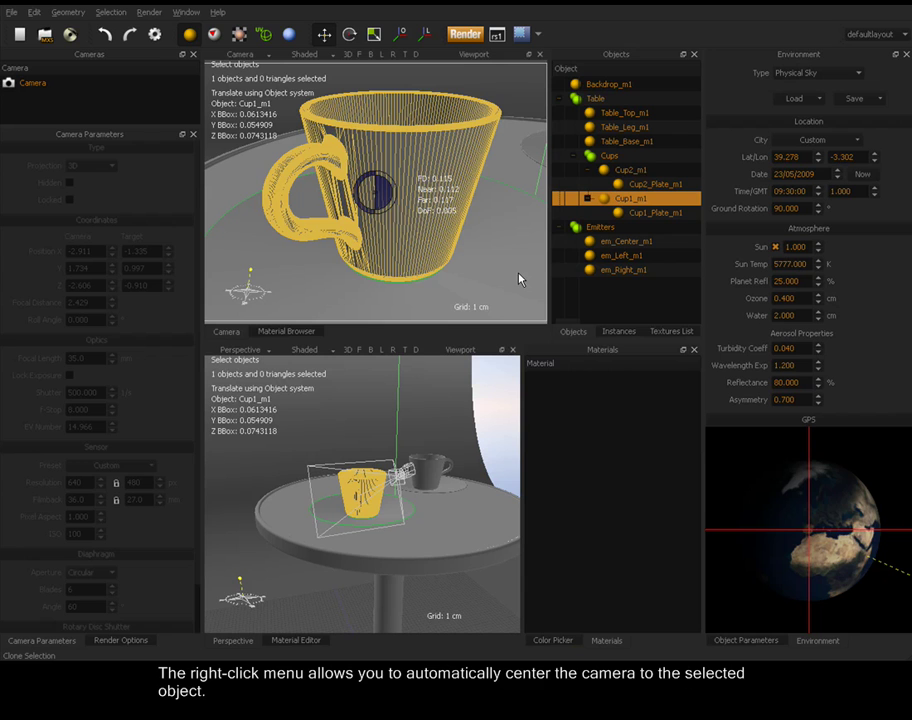
alt+drag(416, 245, 392, 245)
Step: Select the camera and set its focal distance to 0.630 so the target lies behind the cup
click(31, 85)
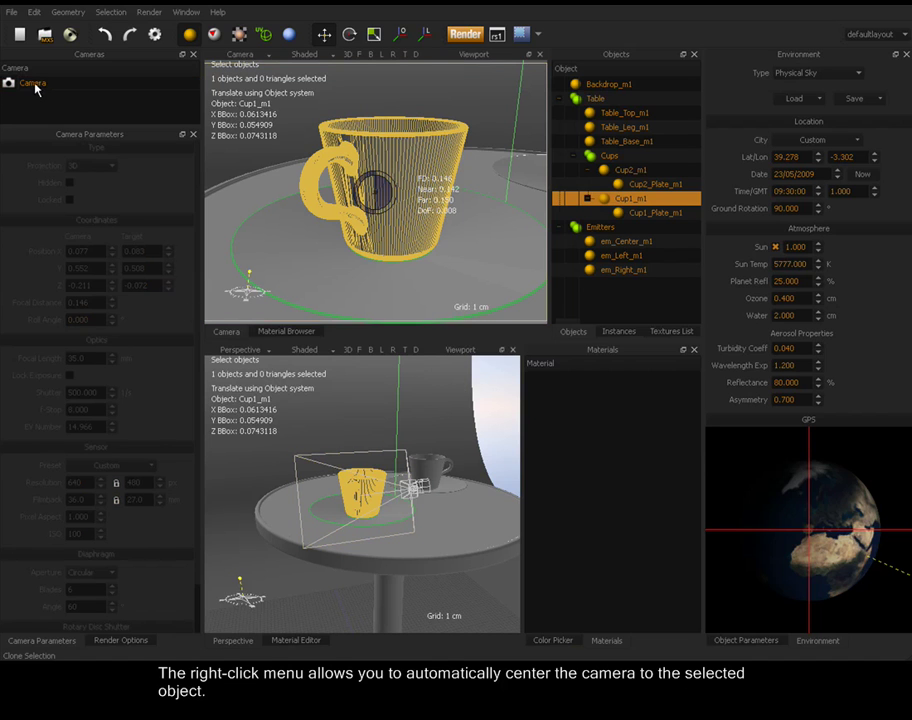
alt+drag(376, 516, 424, 517)
alt+right_drag(405, 498, 416, 475)
alt+drag(418, 481, 372, 489)
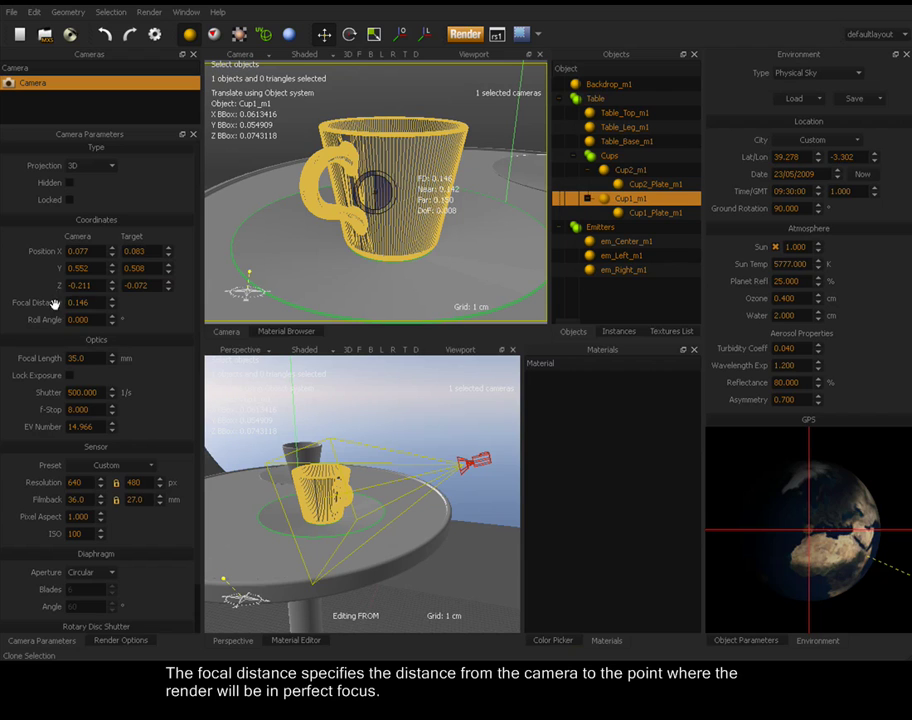
click(100, 300)
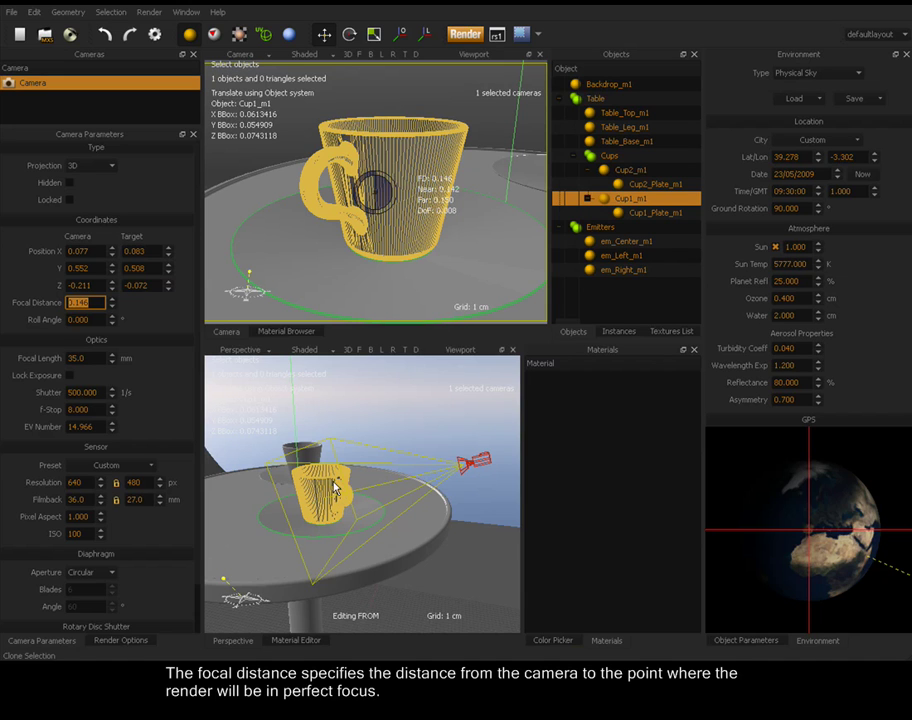
text(0.572)
key(Return)
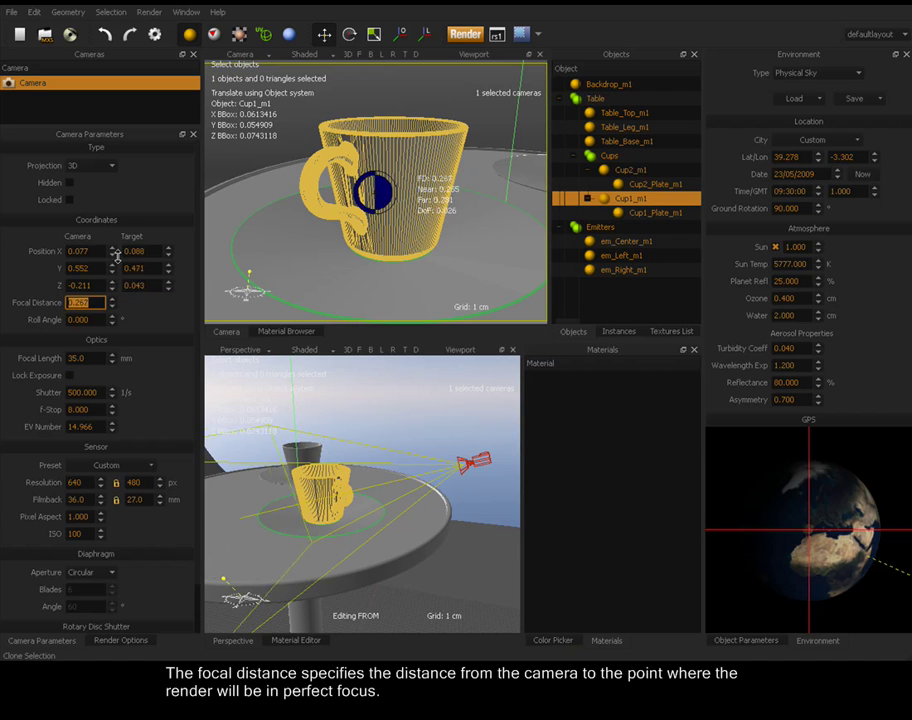
drag(122, 217, 123, 210)
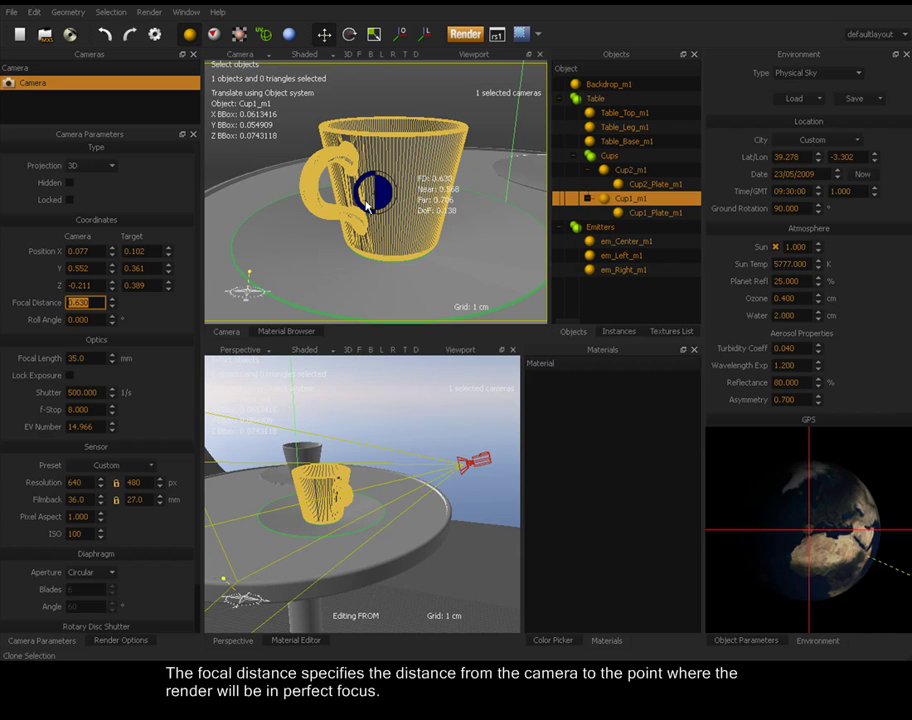
Step: Set the camera's f-Stop to 2.8 and orbit the camera slightly around the cup
alt+drag(355, 517, 320, 507)
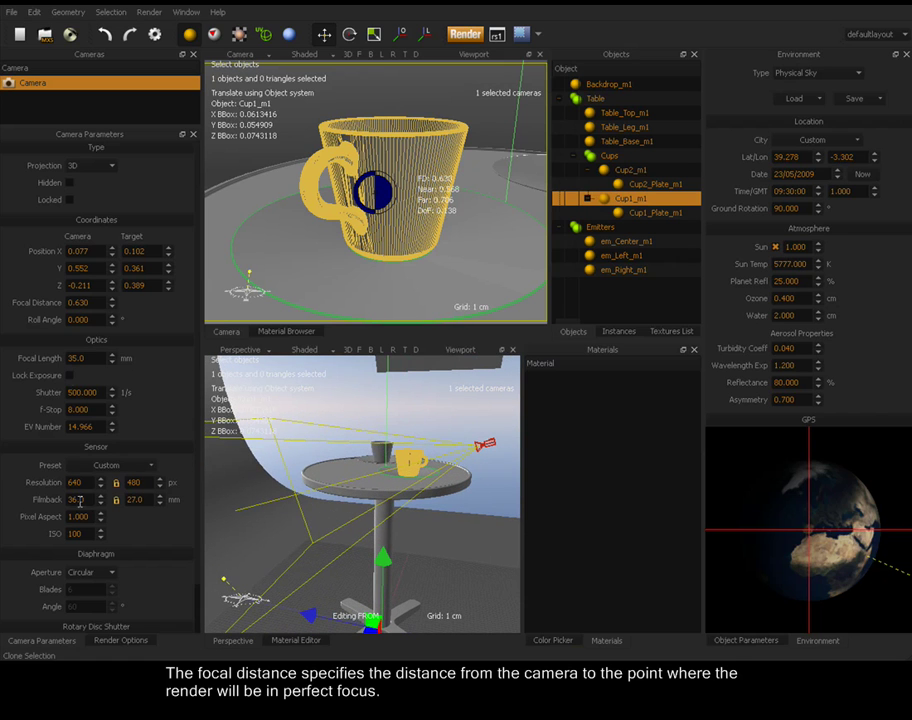
click(66, 409)
text(2.8)
key(Return)
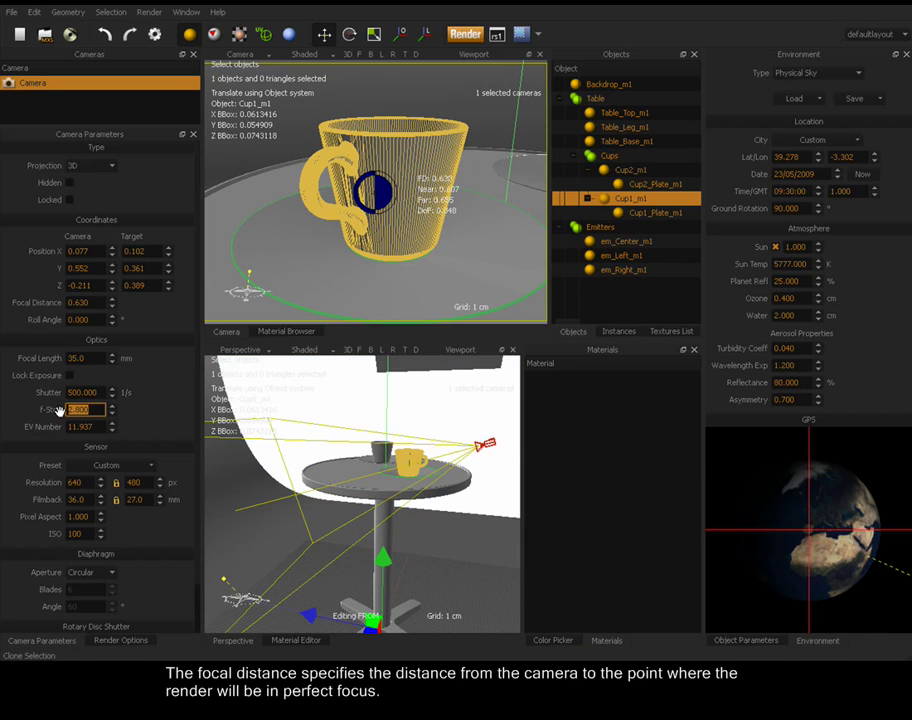
alt+drag(401, 187, 409, 212)
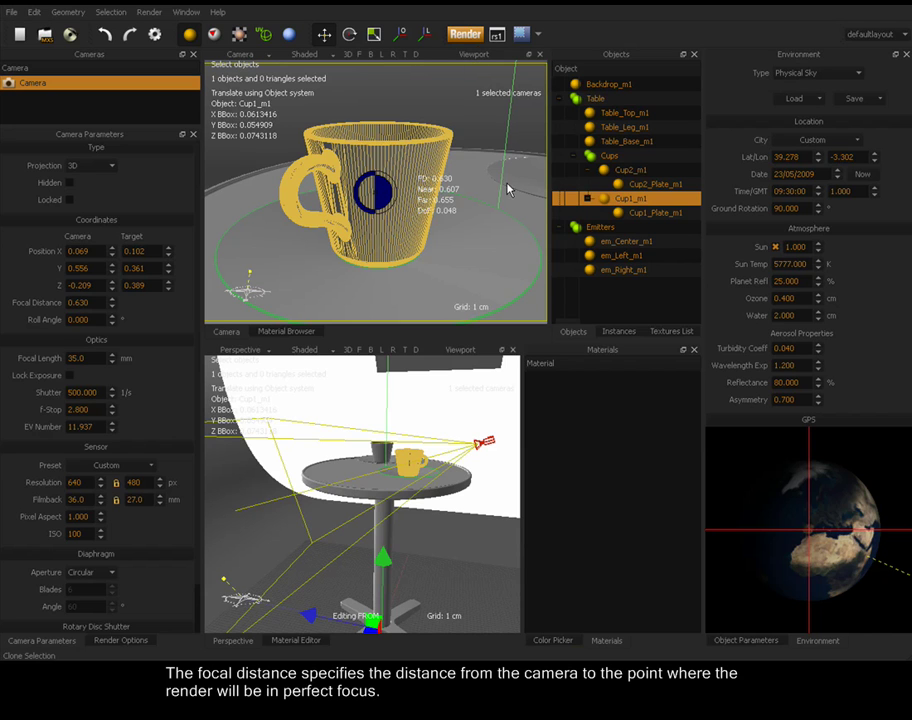
Step: Create a default plain material and assign it to all scene objects, from Backdrop_m1 to em_Right_m1
click(296, 640)
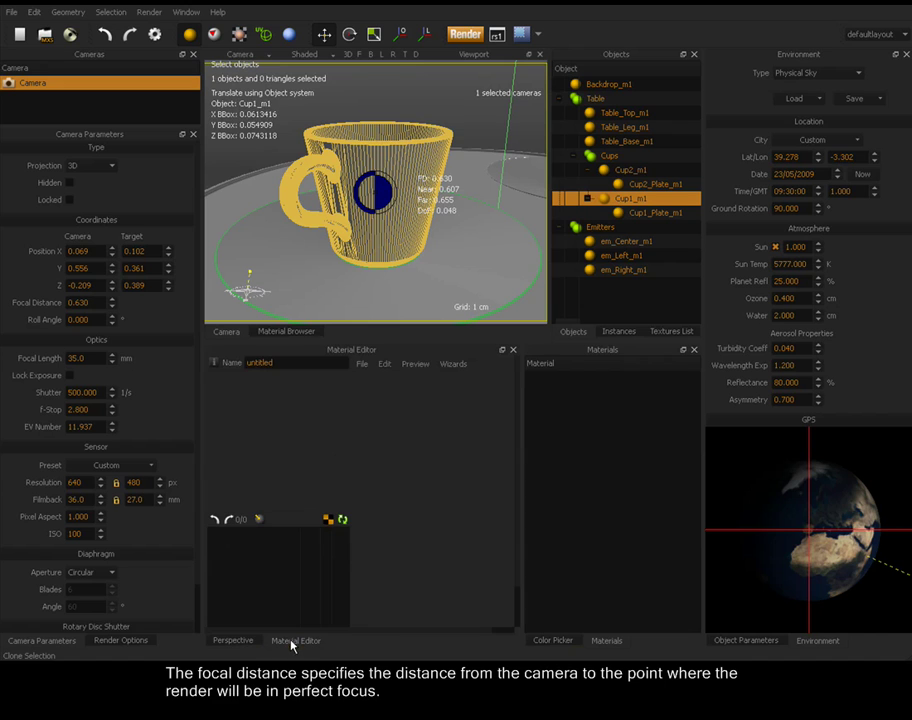
right_click(572, 407)
click(585, 402)
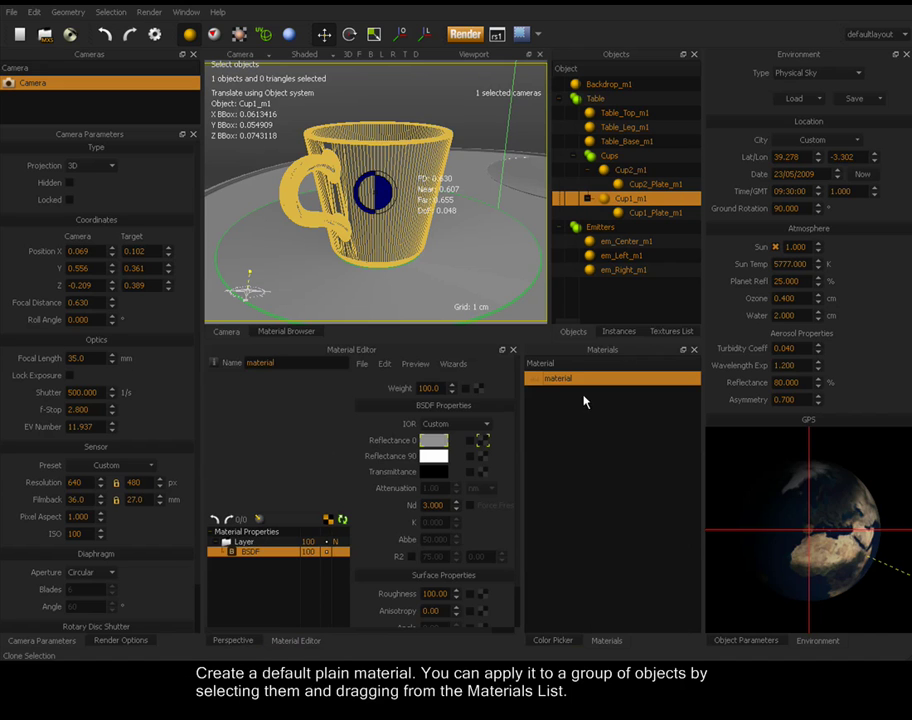
drag(558, 381, 605, 90)
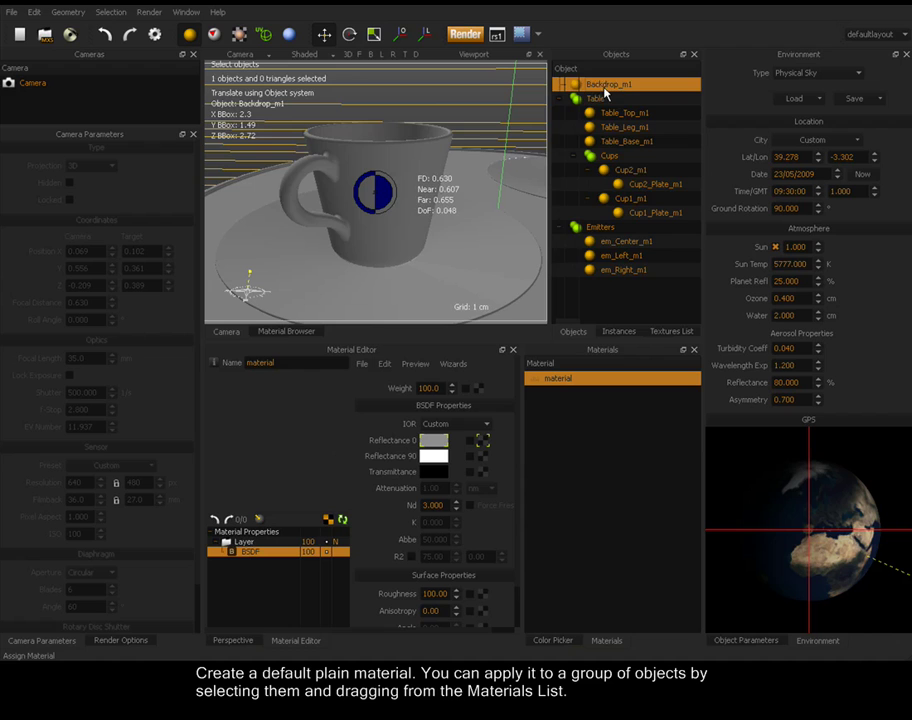
shift+click(614, 272)
drag(556, 383, 613, 268)
mouse_move(544, 291)
mouse_down()
mouse_move(480, 292)
mouse_move(541, 298)
mouse_up()
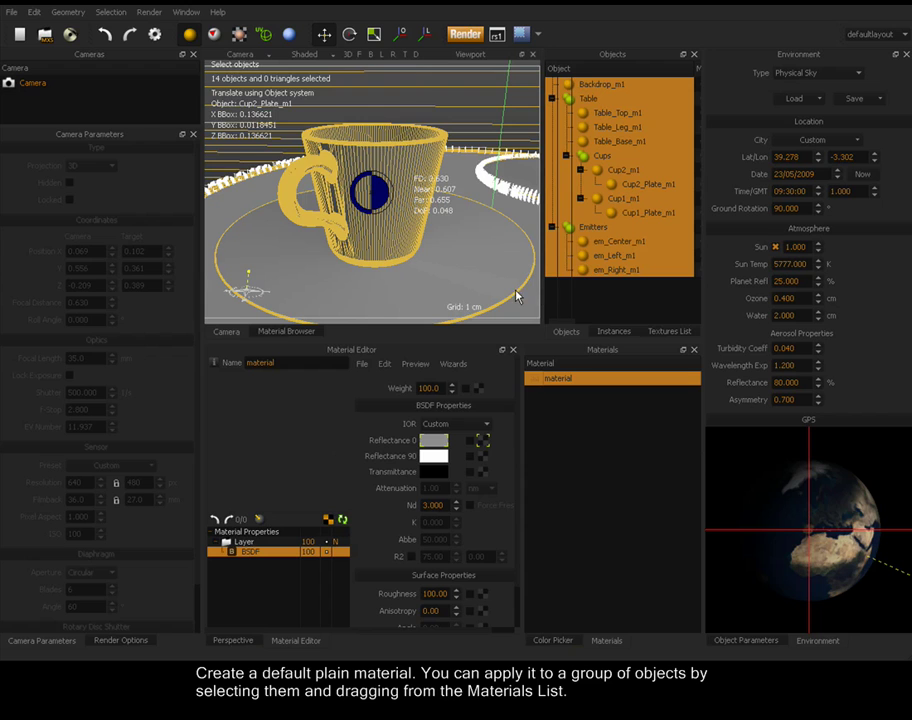
Step: Render the scene with the camera target behind the cup and stop the render
click(475, 40)
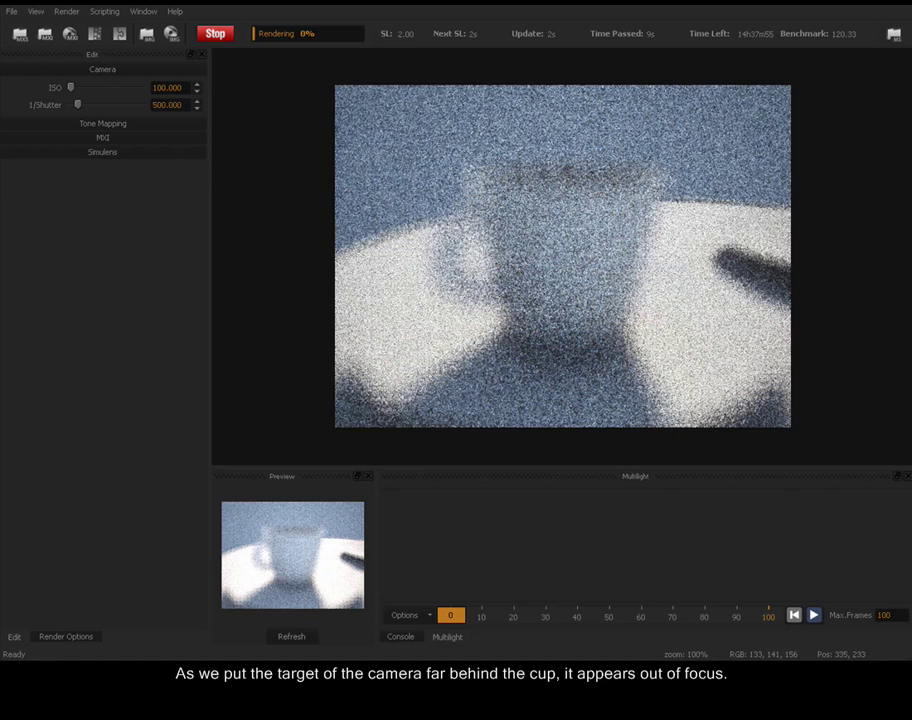
click(213, 35)
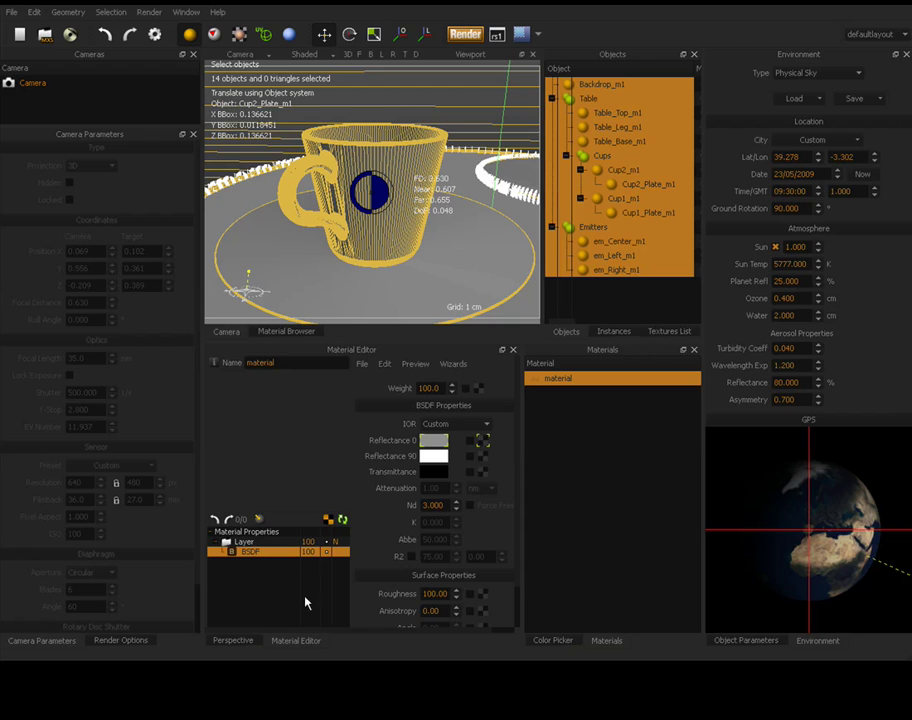
Step: Auto-focus the camera on the front of Cup1_m1 and check the target in the perspective viewport
click(240, 641)
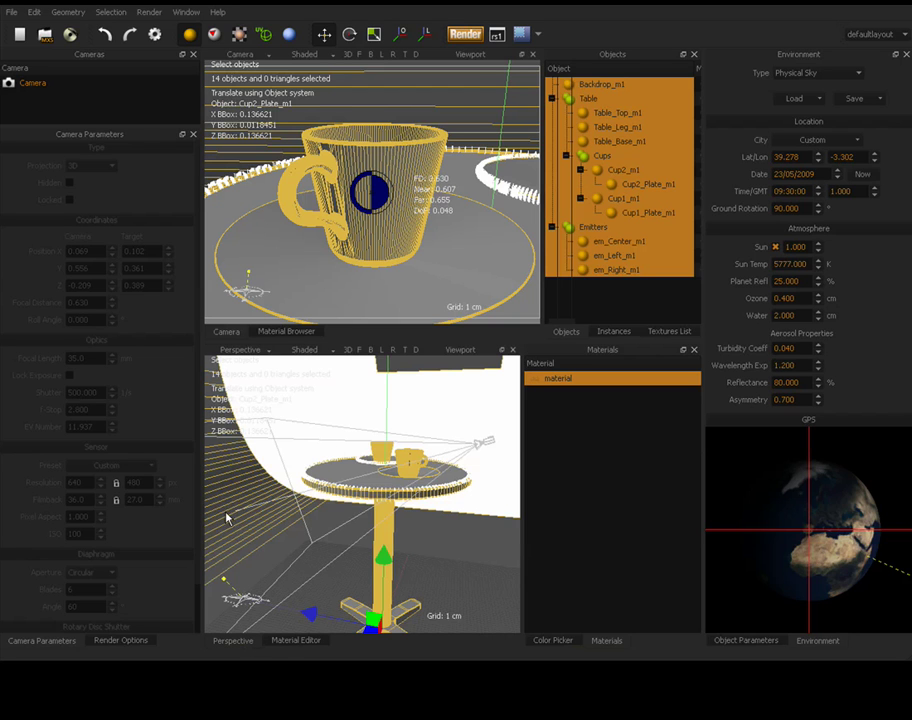
click(377, 195)
right_click(377, 195)
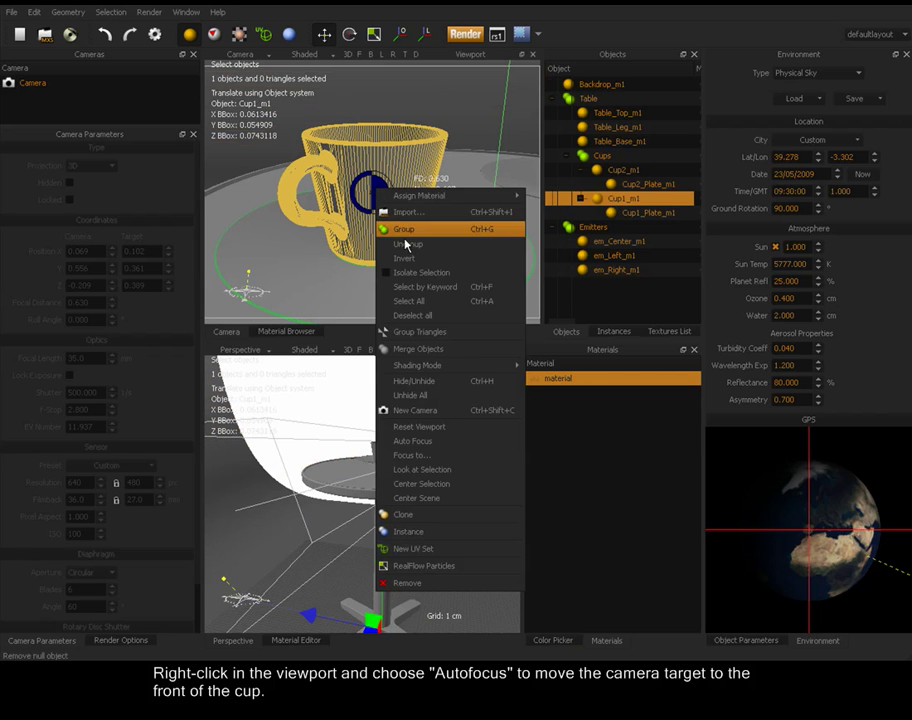
click(423, 452)
alt+drag(446, 396, 362, 468)
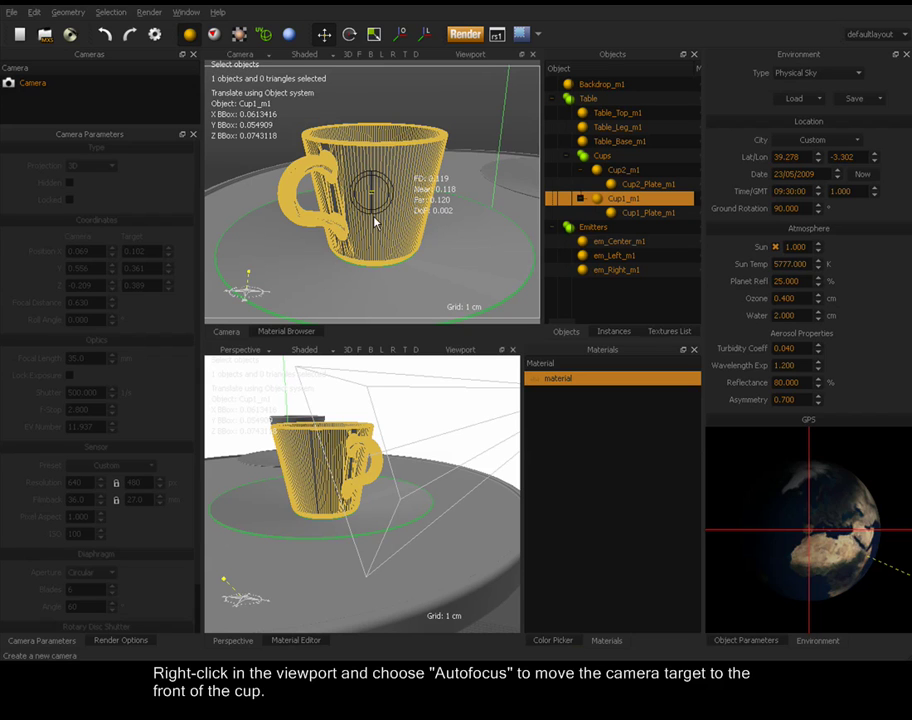
Step: Render the refocused cup and stop the render
click(466, 36)
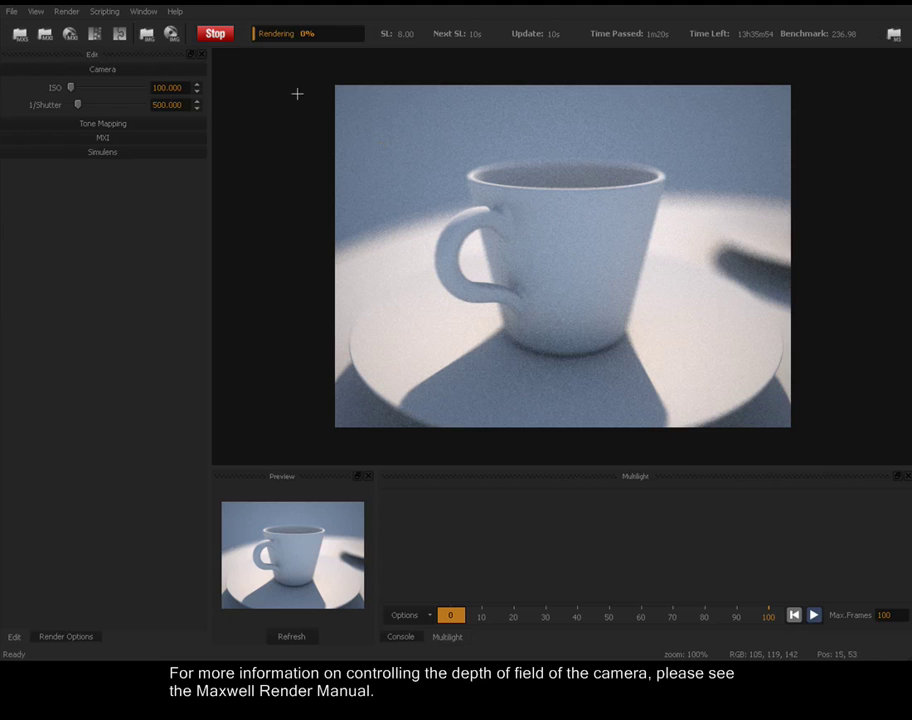
click(214, 35)
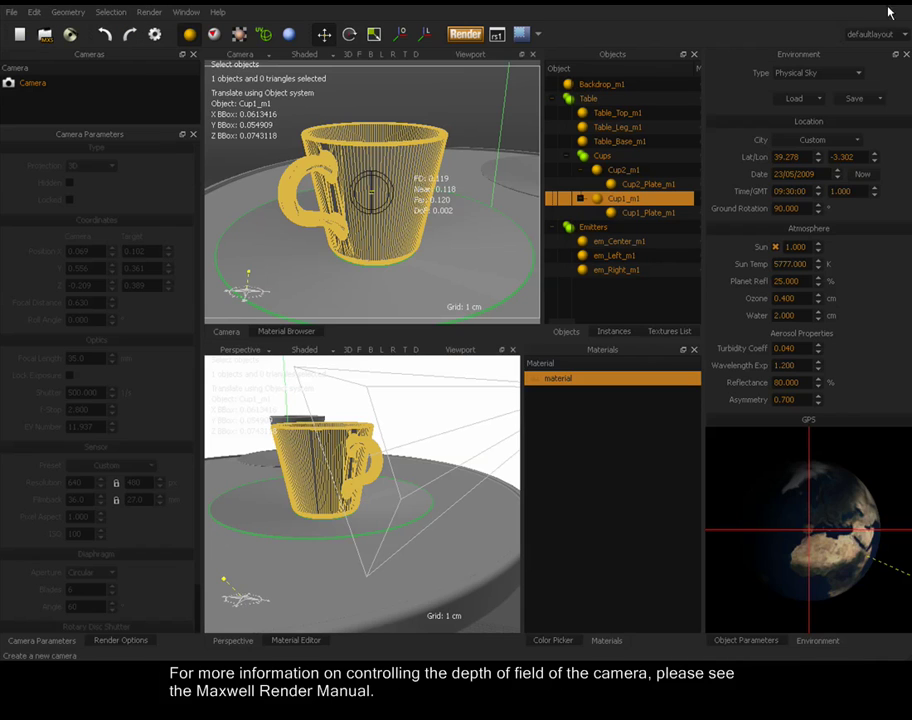
Step: Close the perspective viewport and move the camera back to frame both cups and the whole tabletop
click(513, 350)
scroll(415, 220, down, 8)
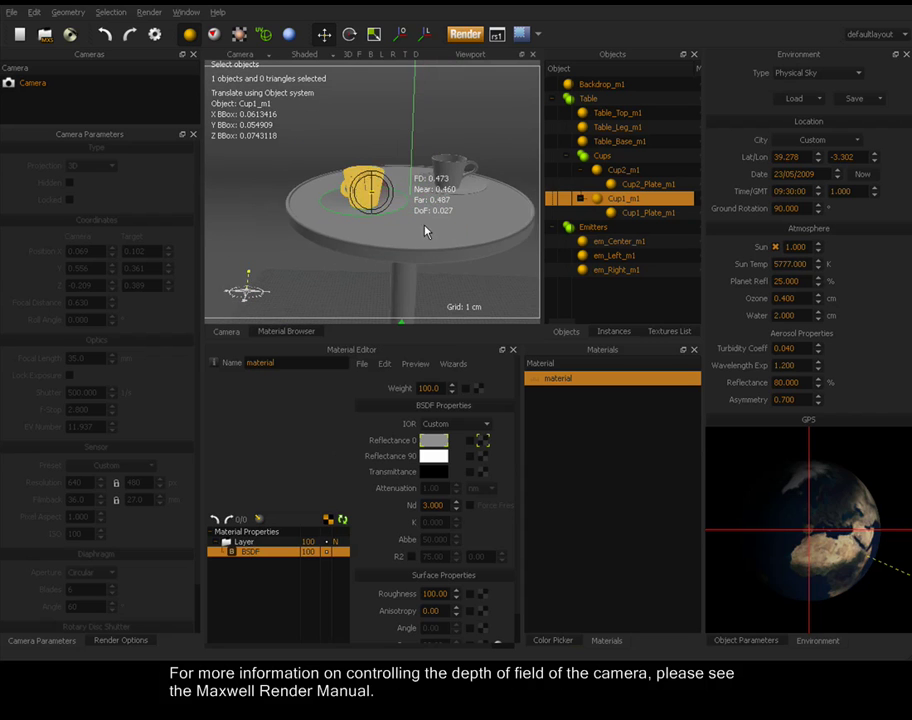
middle_drag(425, 232, 385, 254)
Step: Select the camera, vary its focal length to try other fields of view, and restore it to 35 mm
click(32, 81)
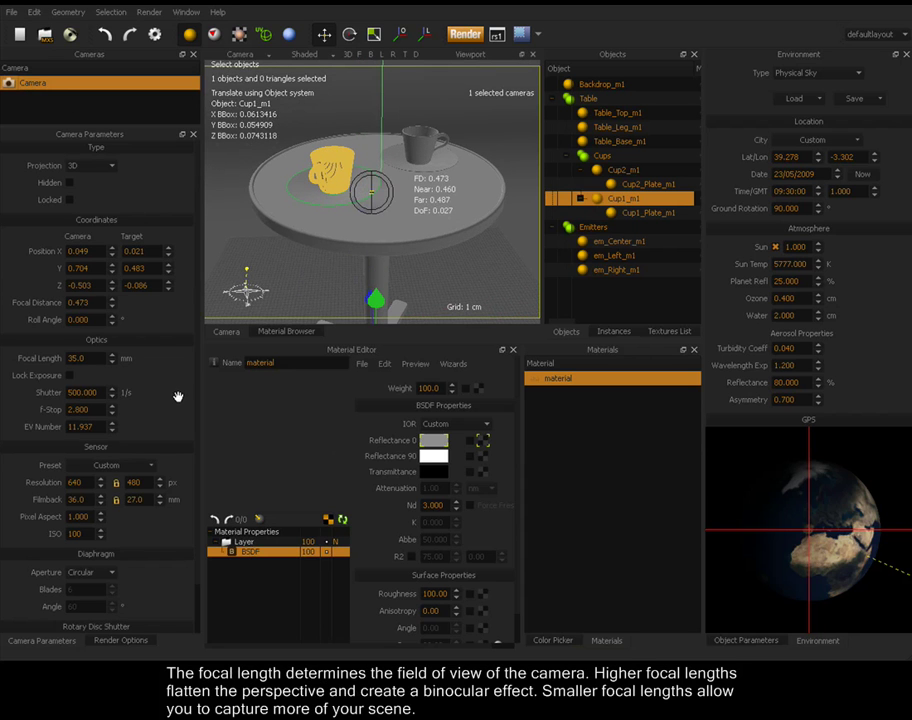
drag(112, 361, 117, 468)
text(35)
key(Return)
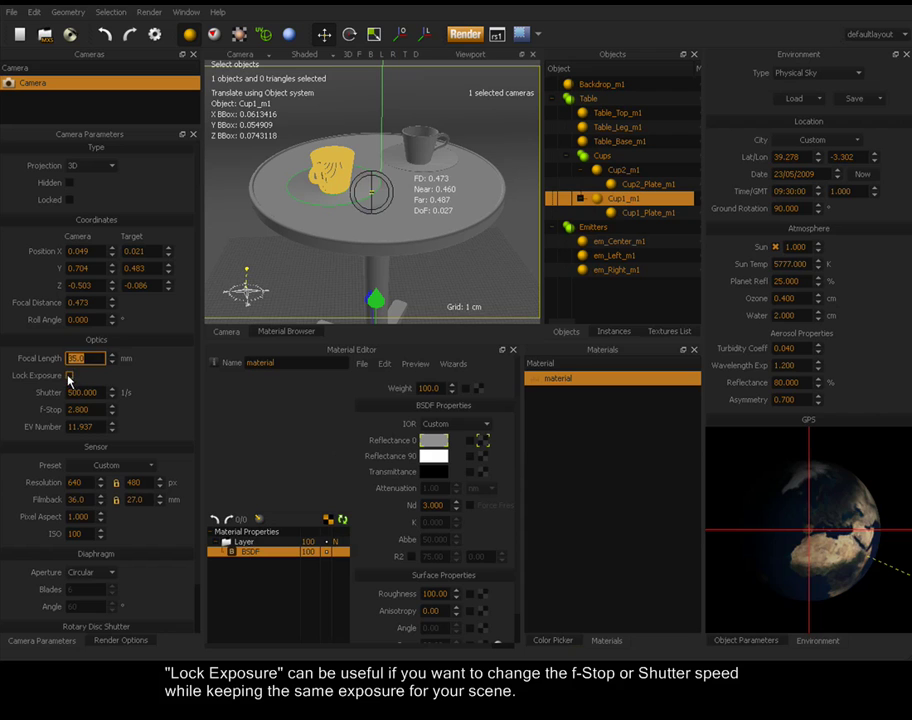
Step: Lock the exposure, set the camera's f-Stop to 5.6, and unlock the exposure again
click(69, 377)
click(78, 409)
text(5.6)
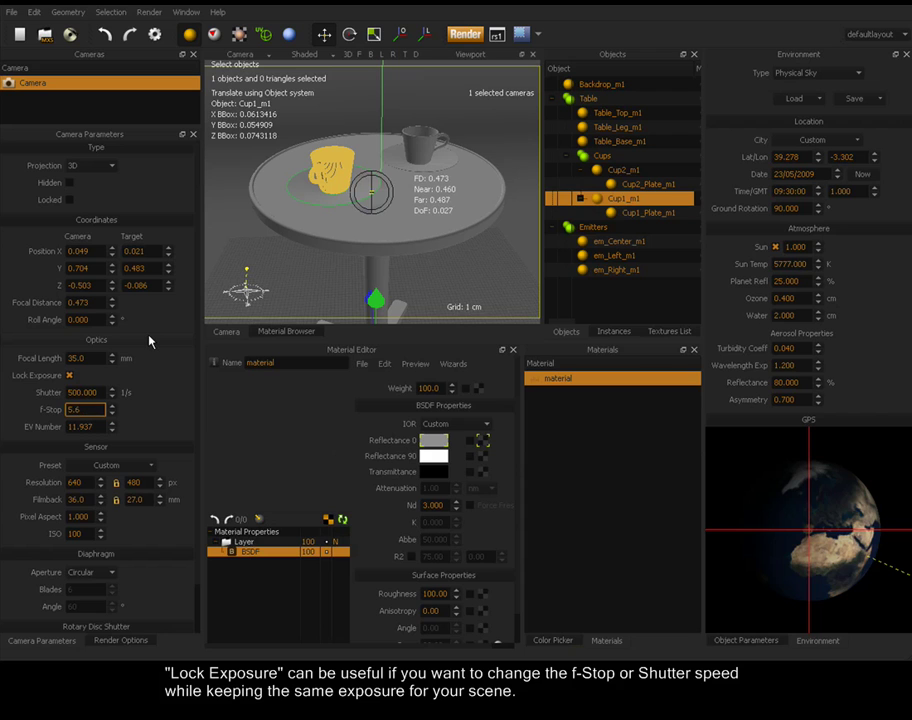
key(Return)
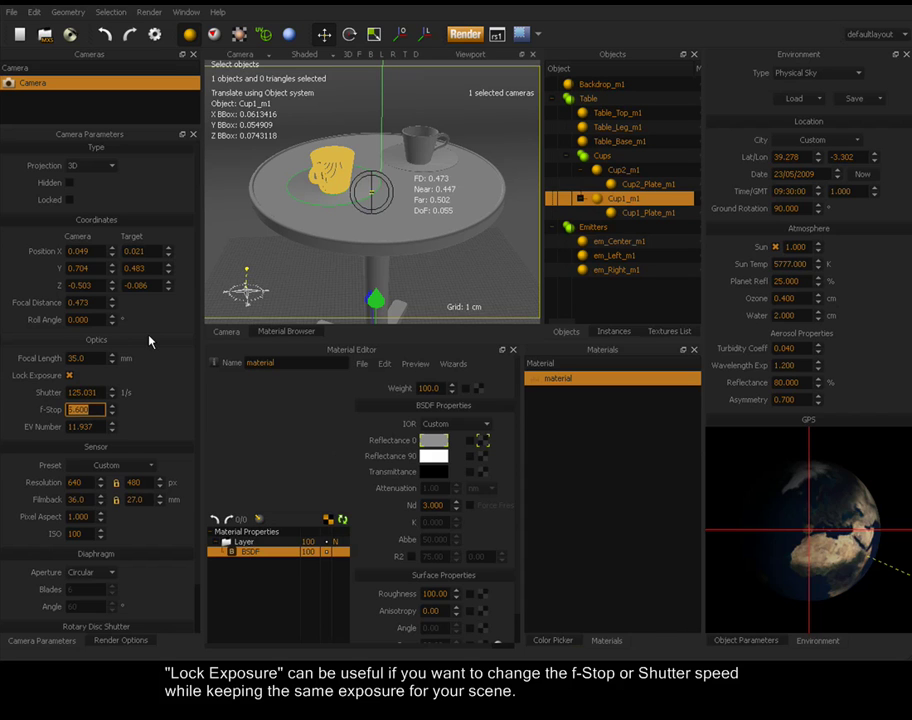
click(70, 377)
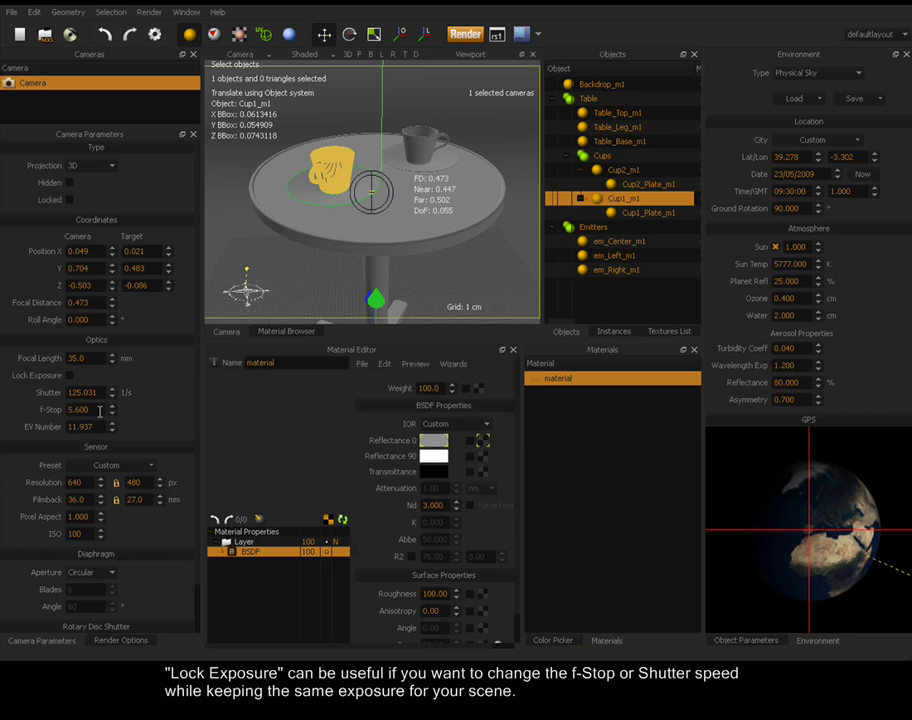
Step: With the exposure unlocked, set the camera's f-Stop to 2.6 and the shutter to 500 1/s
text(2.6)
key(Return)
click(89, 394)
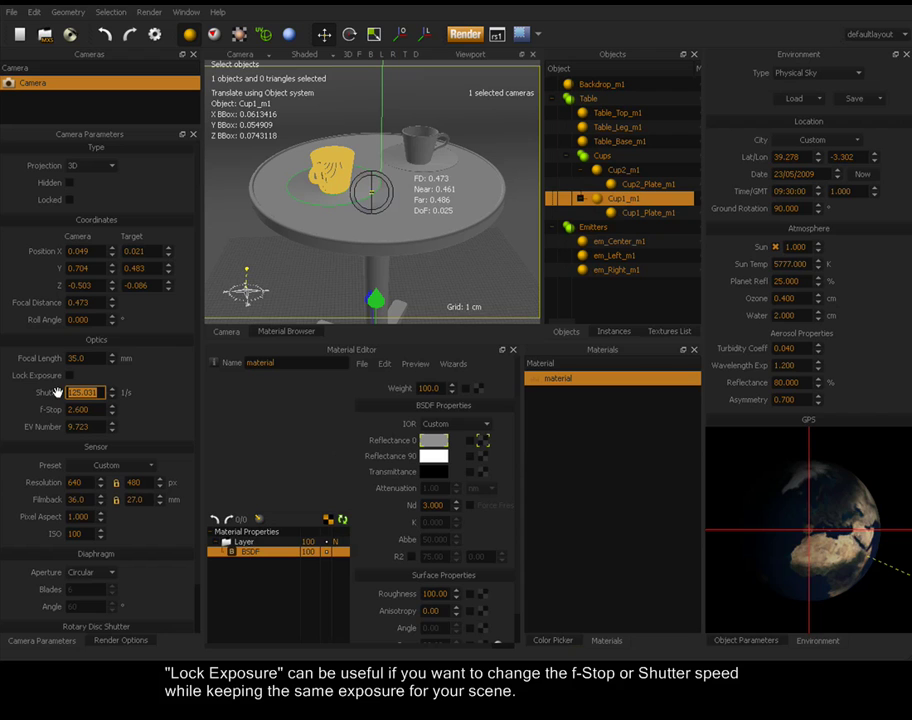
text(5)
key(Return)
Step: Look through the sensor presets for Canon DSLR and Kodak compact camera models
click(135, 466)
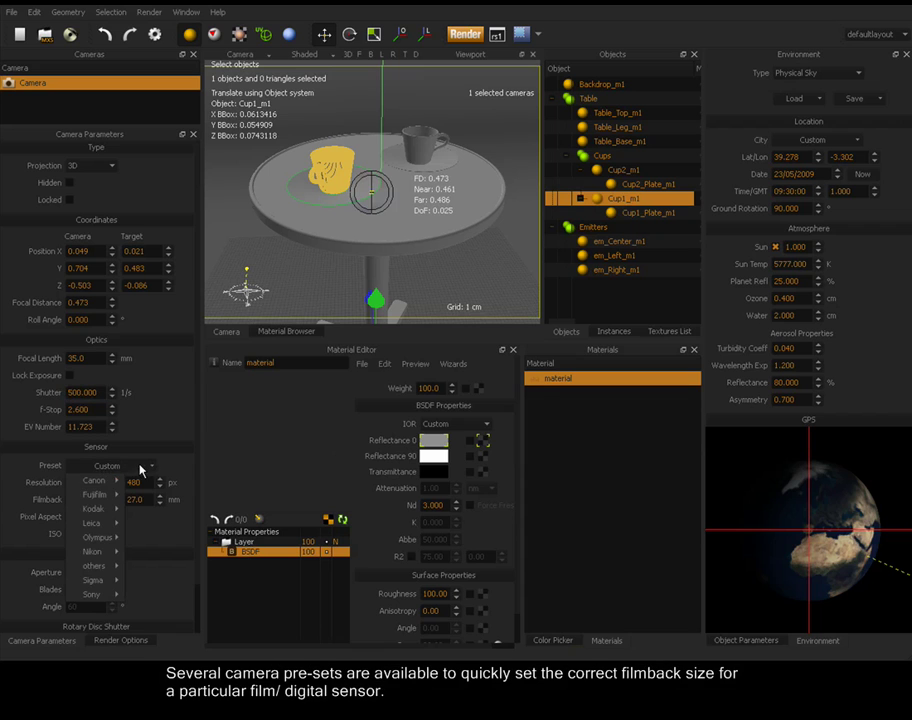
mouse_move(96, 482)
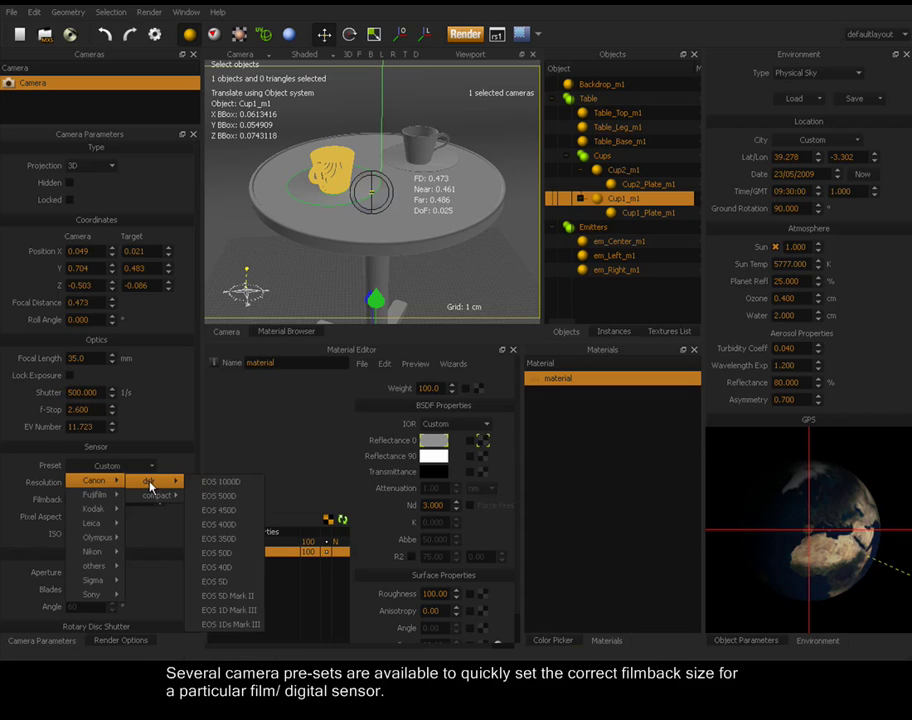
mouse_move(93, 511)
mouse_move(152, 510)
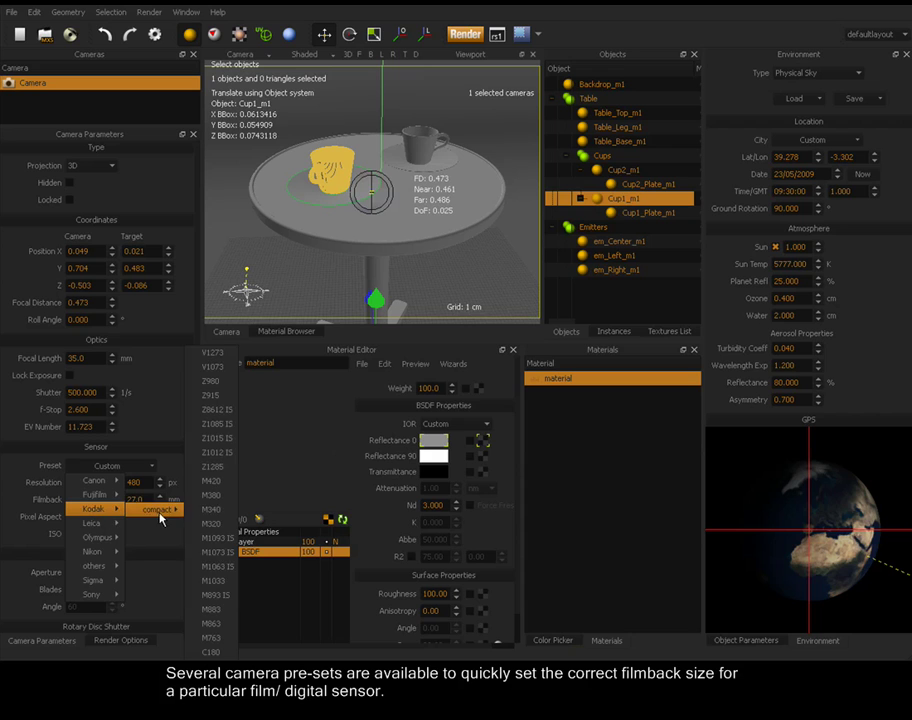
click(209, 609)
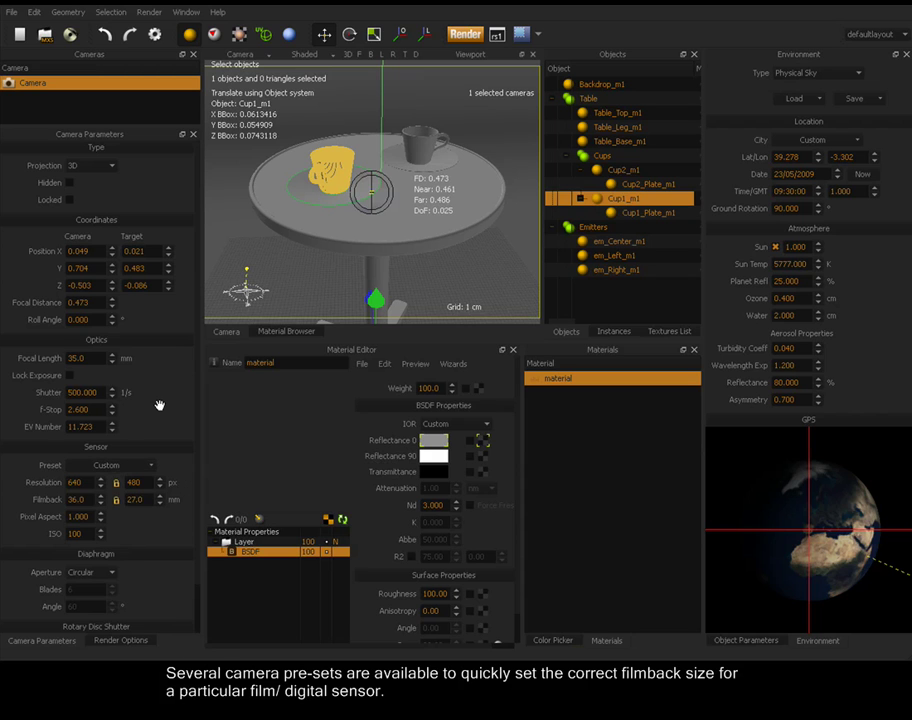
Step: Set the sensor resolution to 800 x 800 px, unlocking the proportions to change the height and locking them again
double_click(82, 484)
key(Return)
click(115, 484)
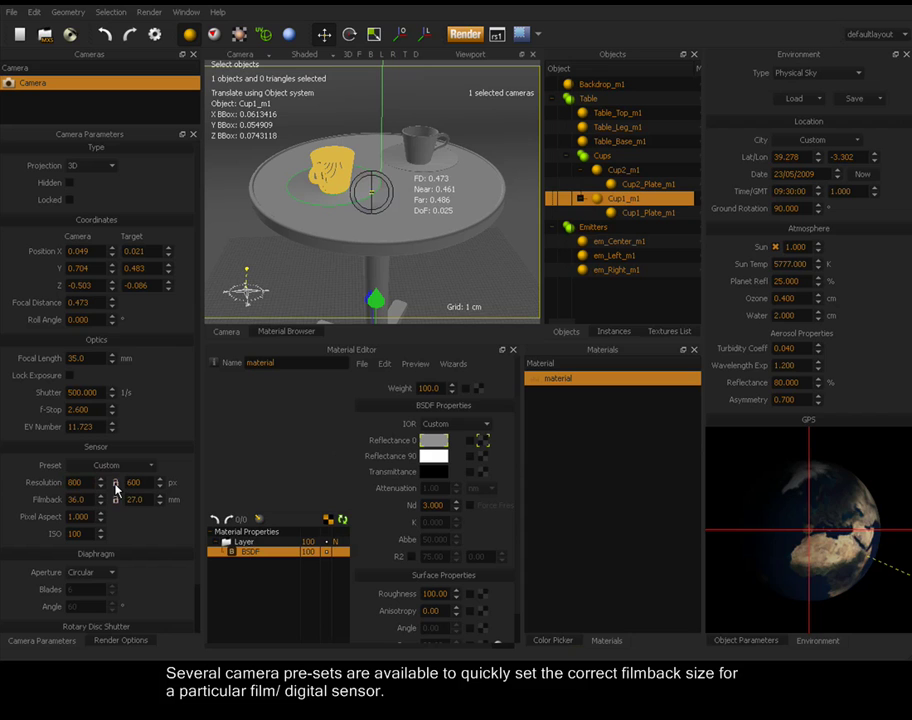
double_click(133, 482)
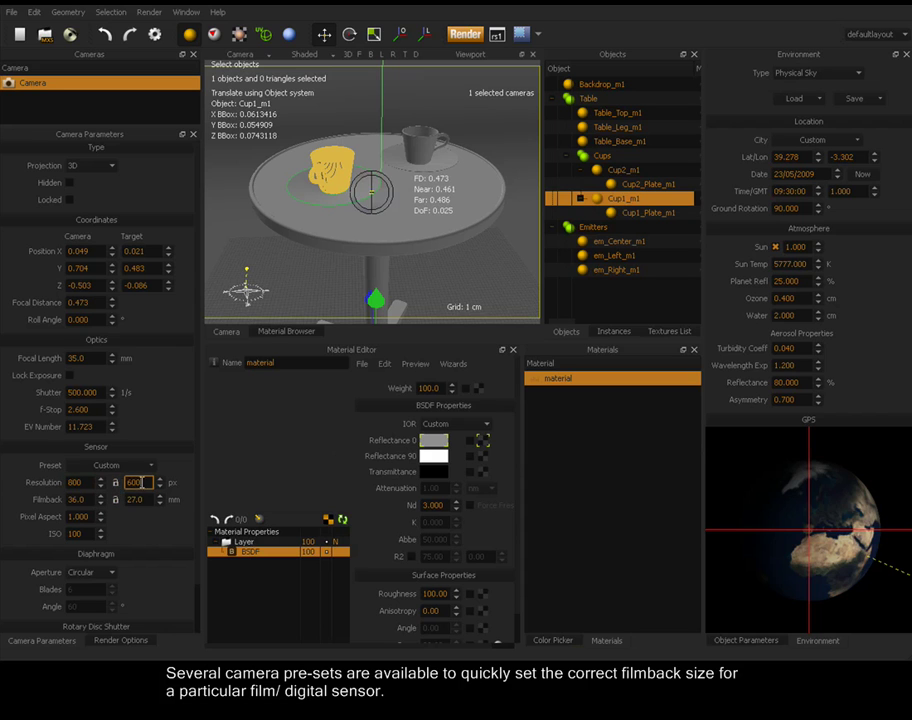
text(800)
key(Return)
click(116, 484)
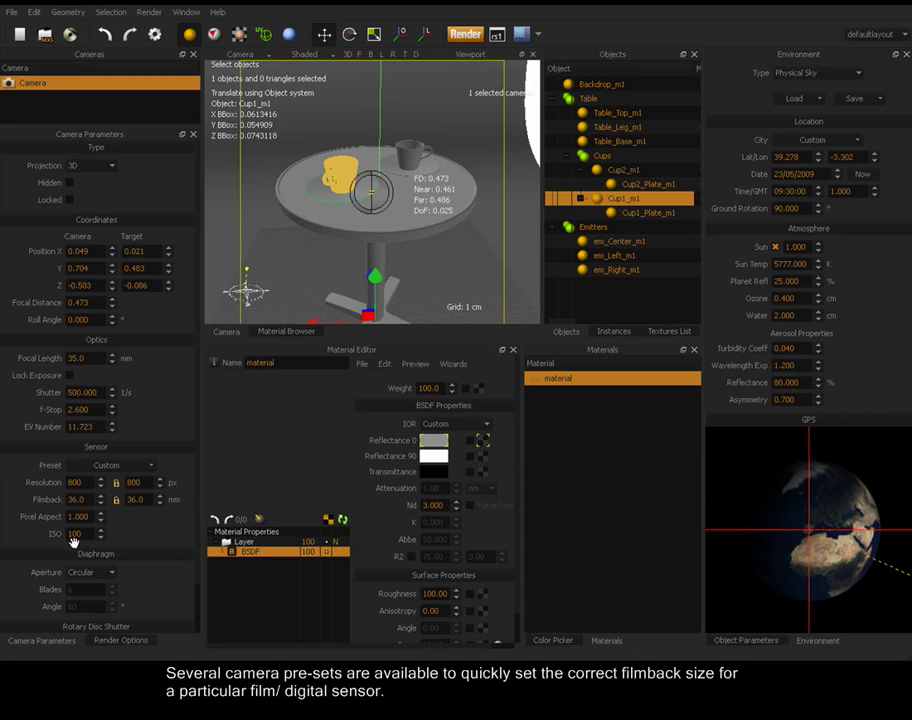
Step: Check the diaphragm's aperture types, collapse the diaphragm settings and expand the Z-clip plane settings
scroll(130, 500, down, 2)
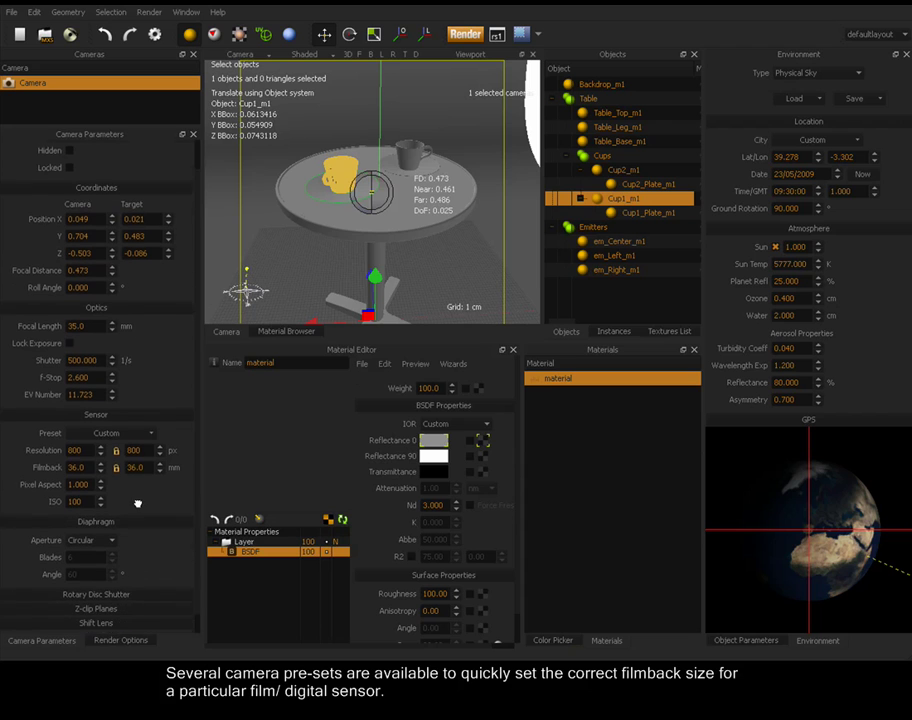
click(107, 519)
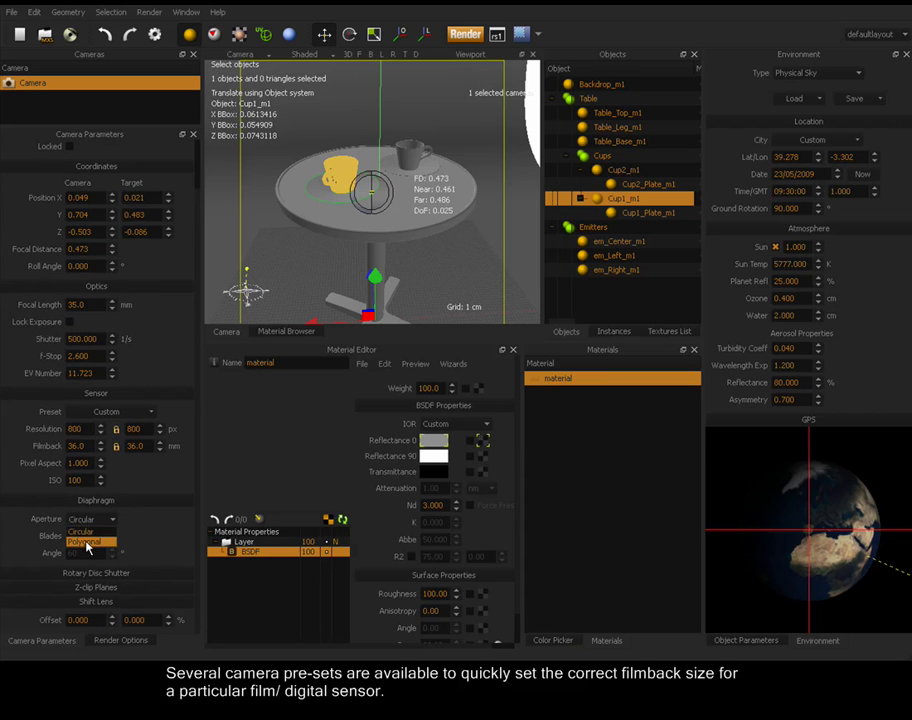
click(129, 500)
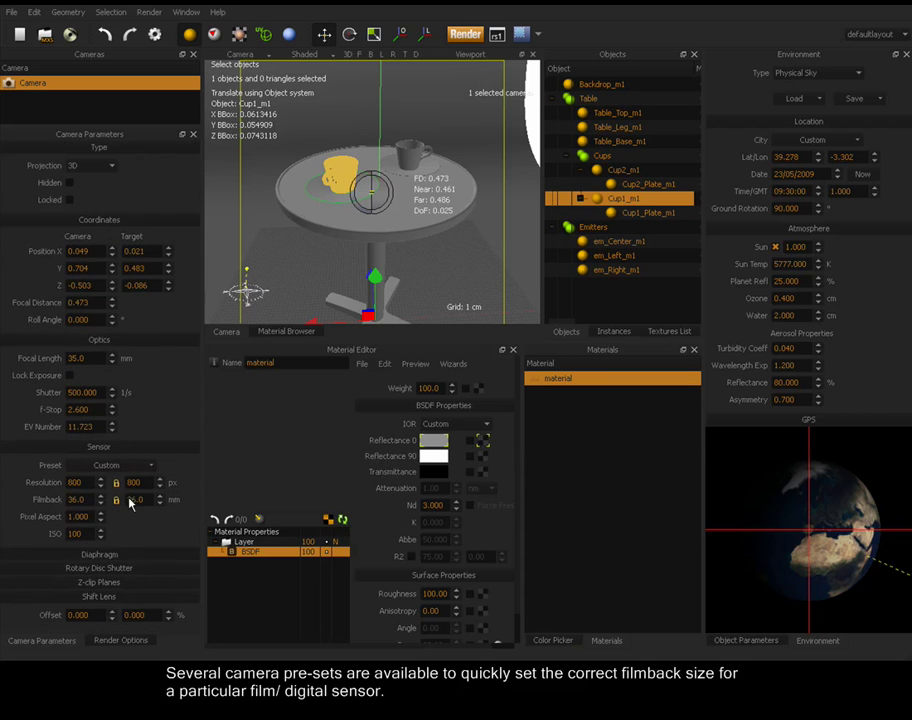
click(105, 583)
scroll(150, 525, down, 1)
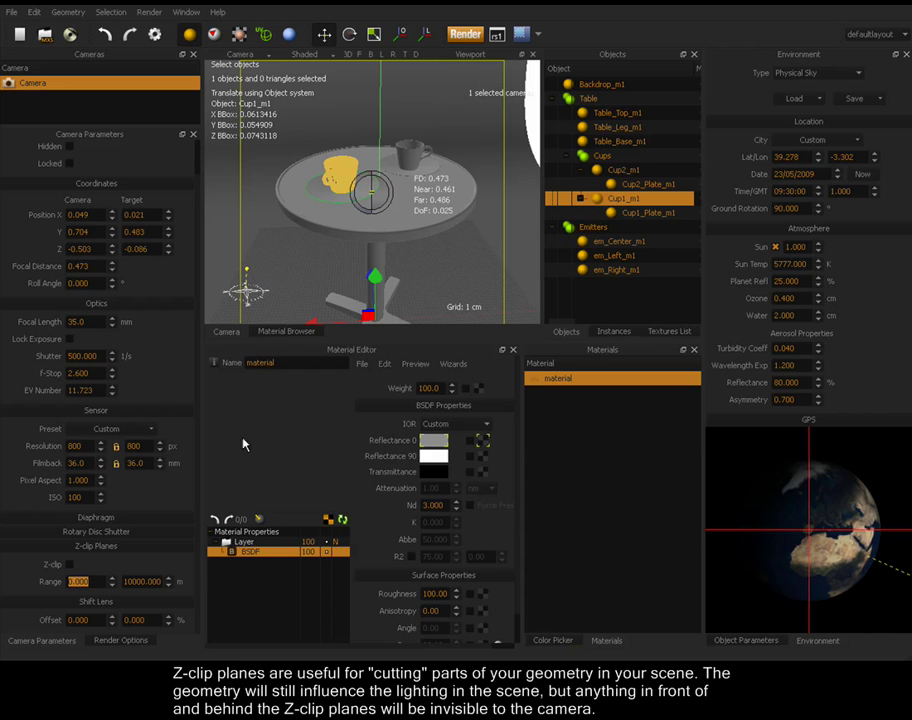
Step: Add a new perspective viewport over the material editor and frame the camera and table in it
click(187, 12)
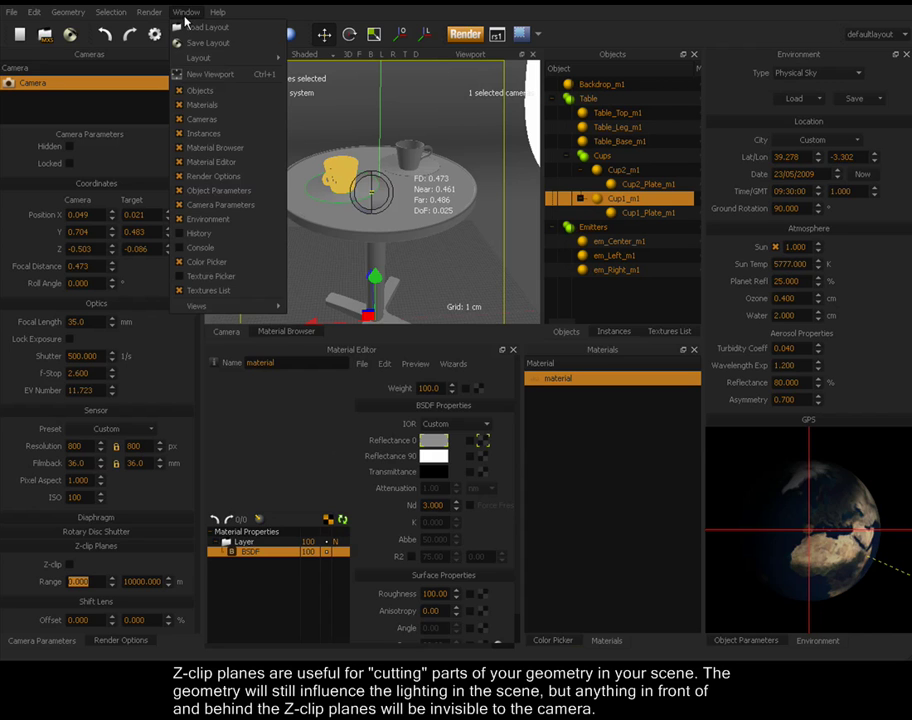
click(210, 78)
drag(424, 212, 405, 412)
alt+drag(450, 448, 438, 515)
alt+right_drag(438, 515, 403, 534)
alt+middle_drag(403, 528, 410, 453)
alt+right_drag(391, 486, 423, 430)
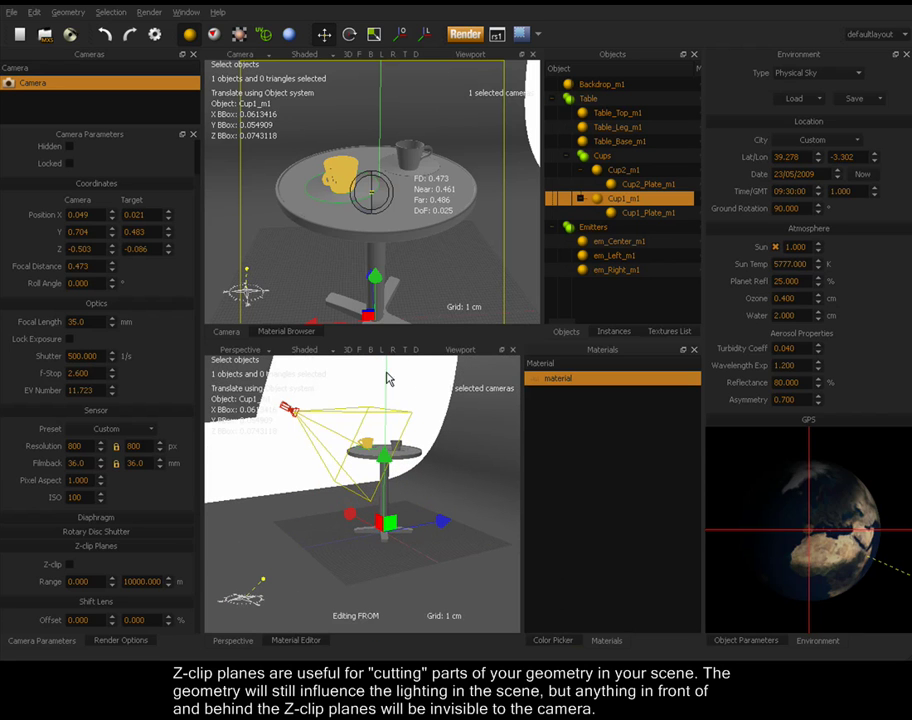
Step: Enable Z-clip for the camera, set the far plane to 3 m, and show both planes in the perspective viewport
click(69, 564)
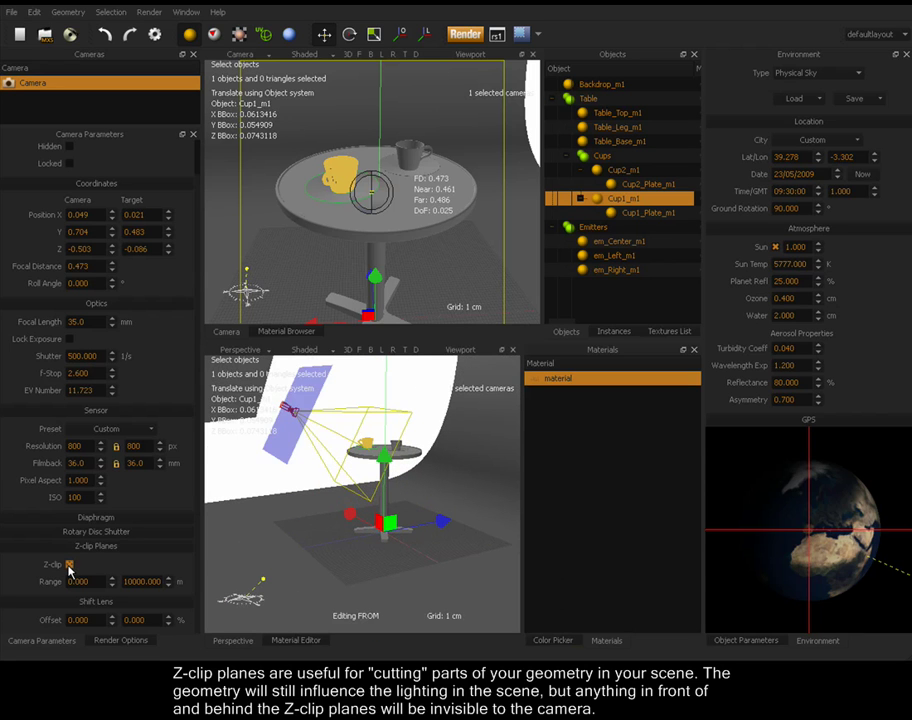
double_click(160, 581)
text(5)
key(Return)
alt+right_drag(320, 470, 290, 522)
alt+drag(391, 532, 362, 516)
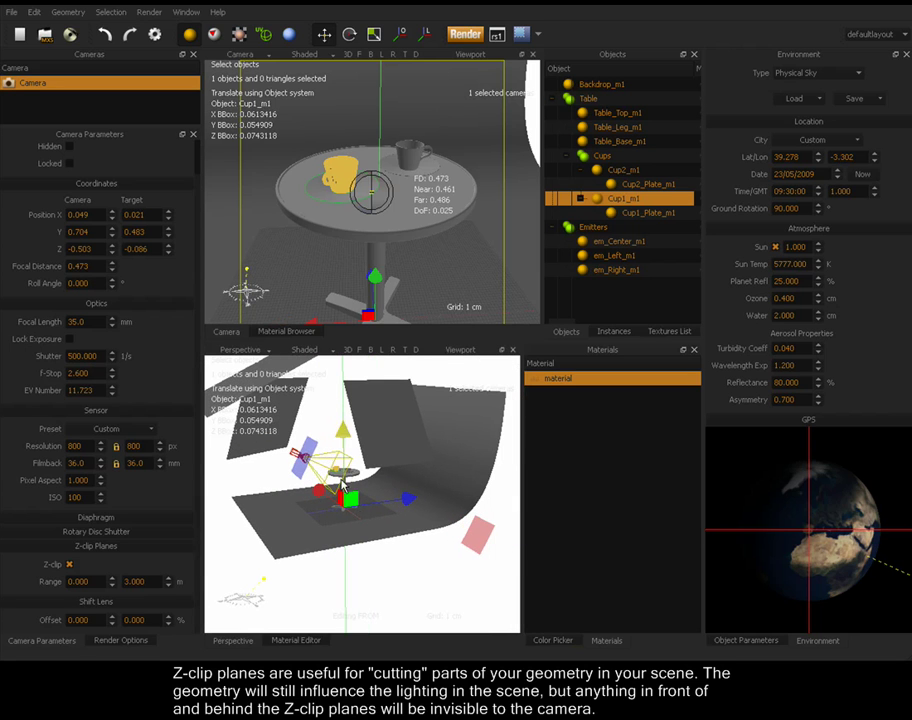
Step: Reduce the far Z-clip plane to about 0.537 m and move the camera closer to Cup1_m1
drag(169, 583, 166, 631)
drag(168, 583, 168, 640)
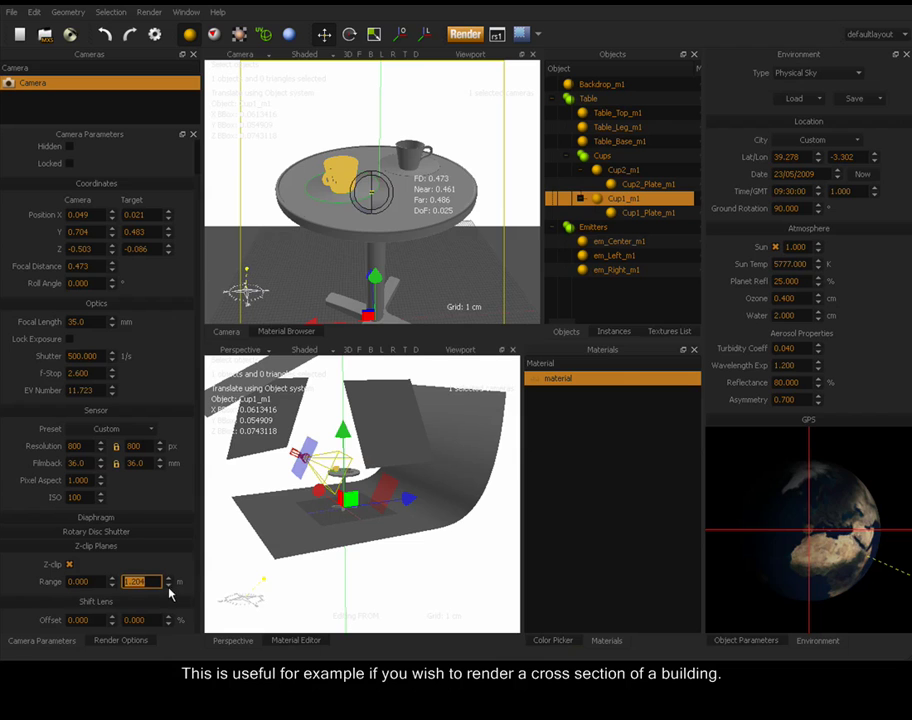
drag(168, 584, 156, 662)
alt+drag(493, 261, 446, 224)
scroll(446, 224, up, 10)
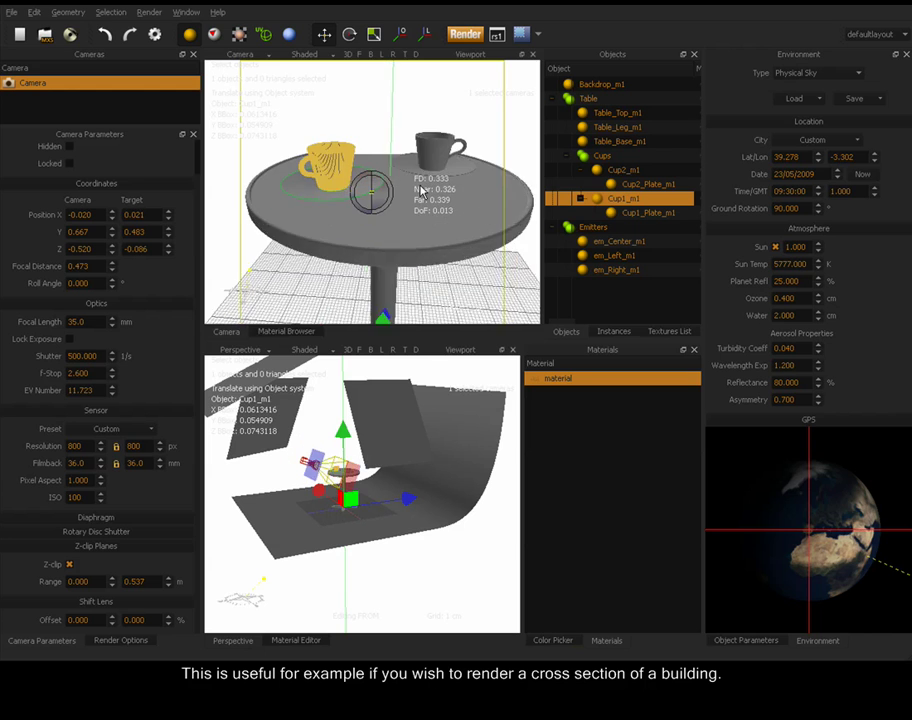
alt+drag(380, 498, 421, 482)
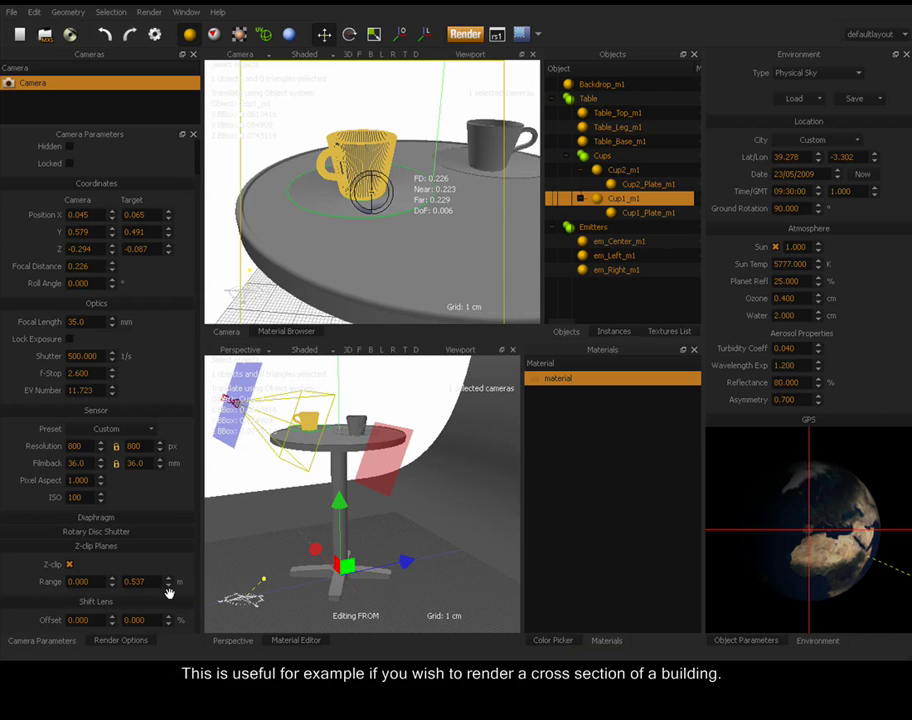
Step: Narrow the Z-clip range to about 0.212–0.253 m to slice through Cup1_m1, and slightly adjust the camera angle
drag(140, 581, 156, 644)
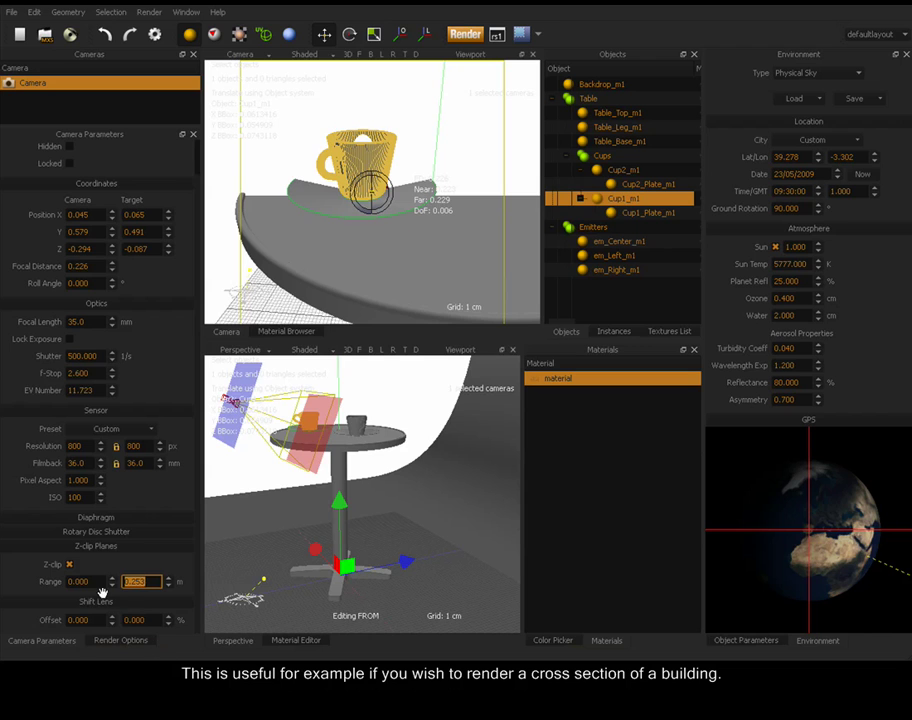
drag(85, 581, 131, 518)
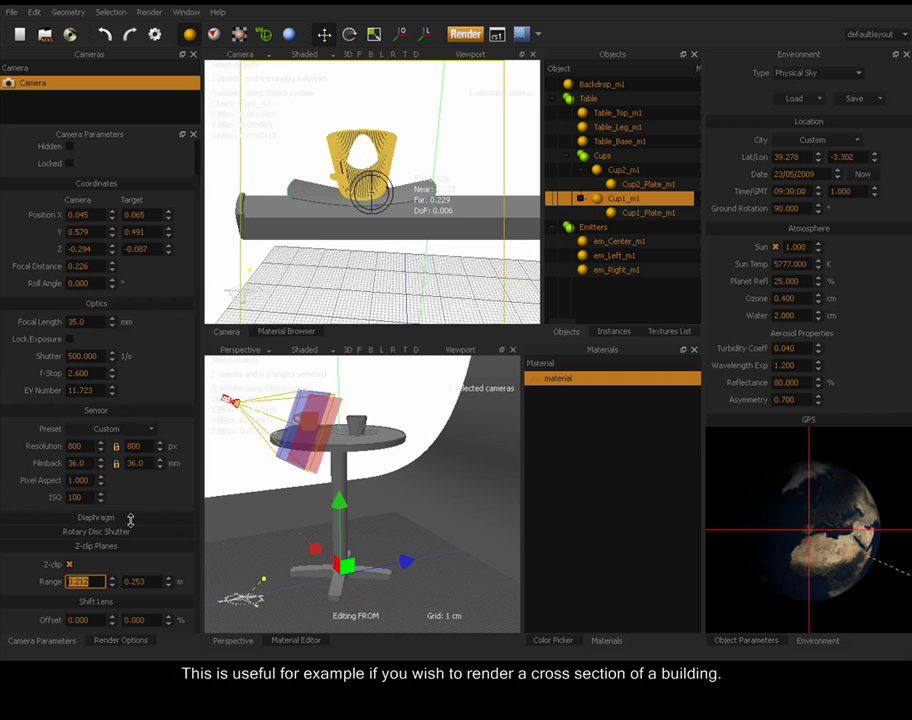
alt+drag(356, 218, 390, 200)
Step: Render the sliced cup, raise the render's shutter value to about 1270, and stop the render
click(472, 35)
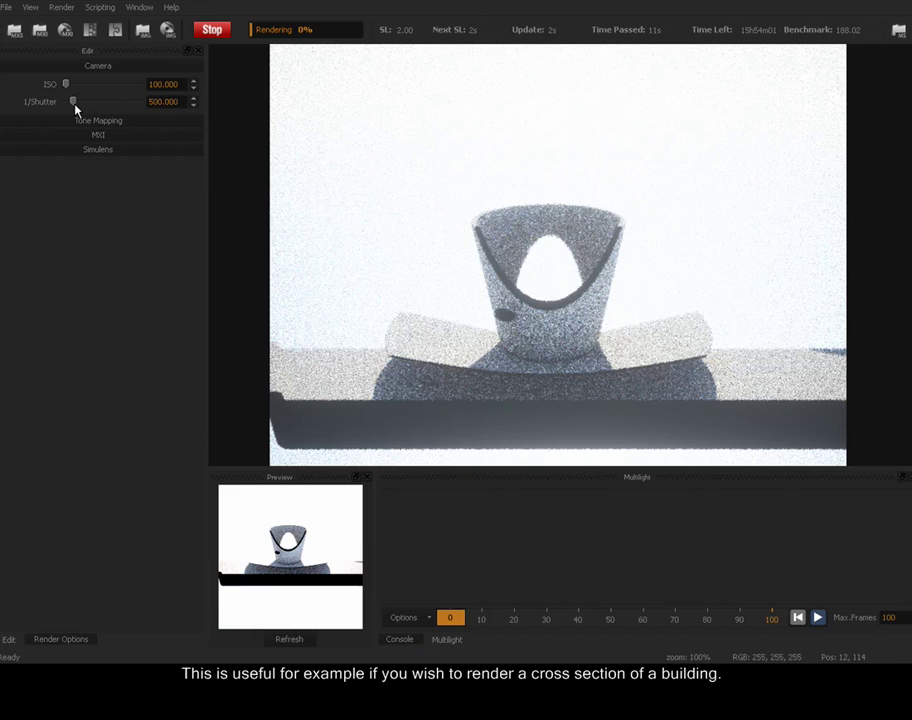
drag(72, 104, 87, 104)
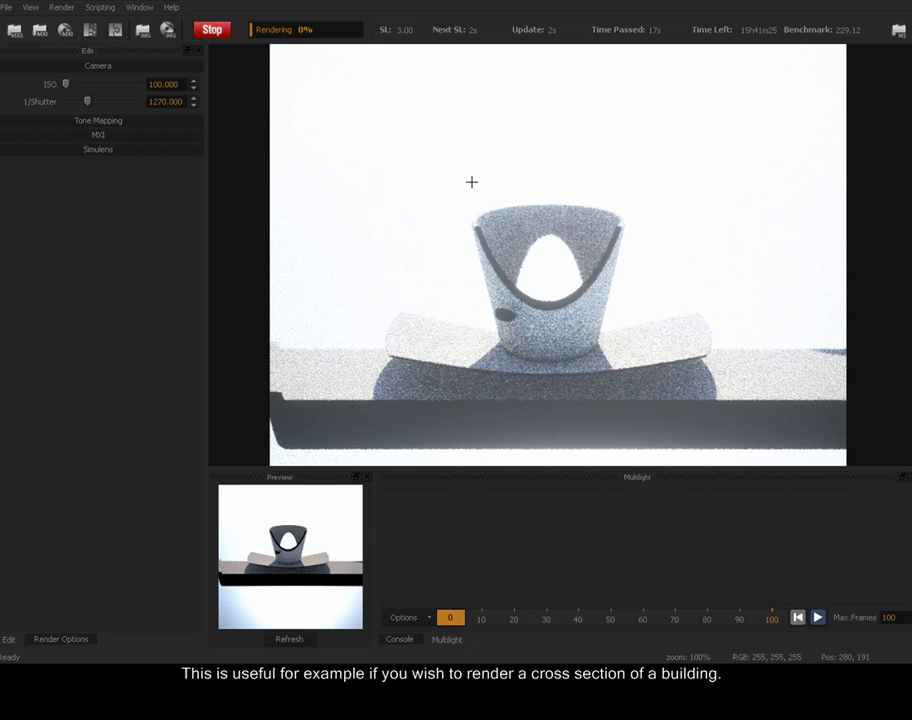
click(213, 32)
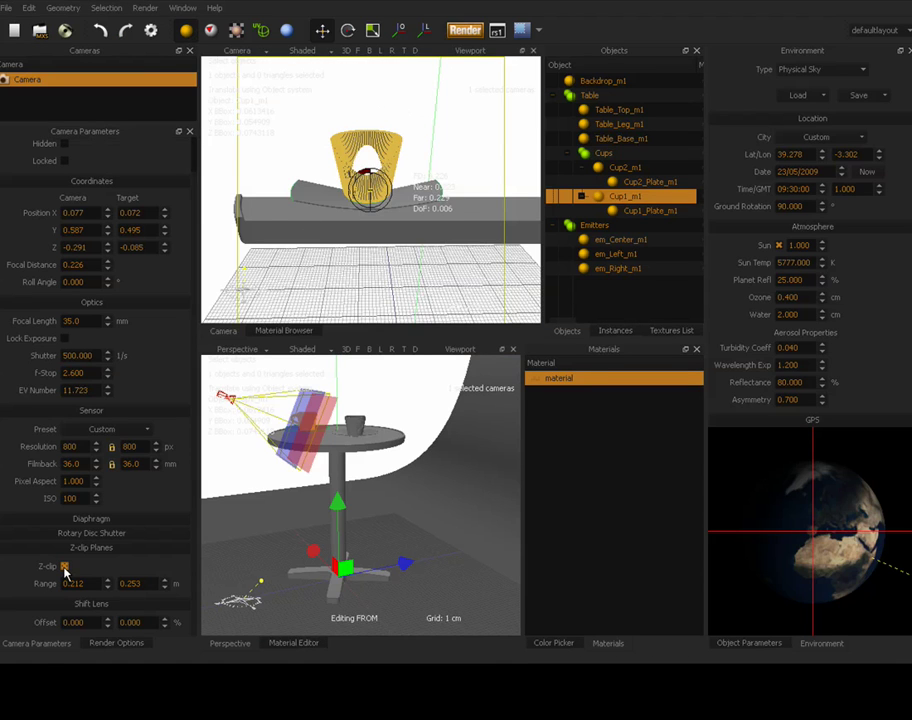
Step: Disable Z-clip and collapse its settings, keeping the Shift Lens settings expanded
click(64, 567)
click(92, 548)
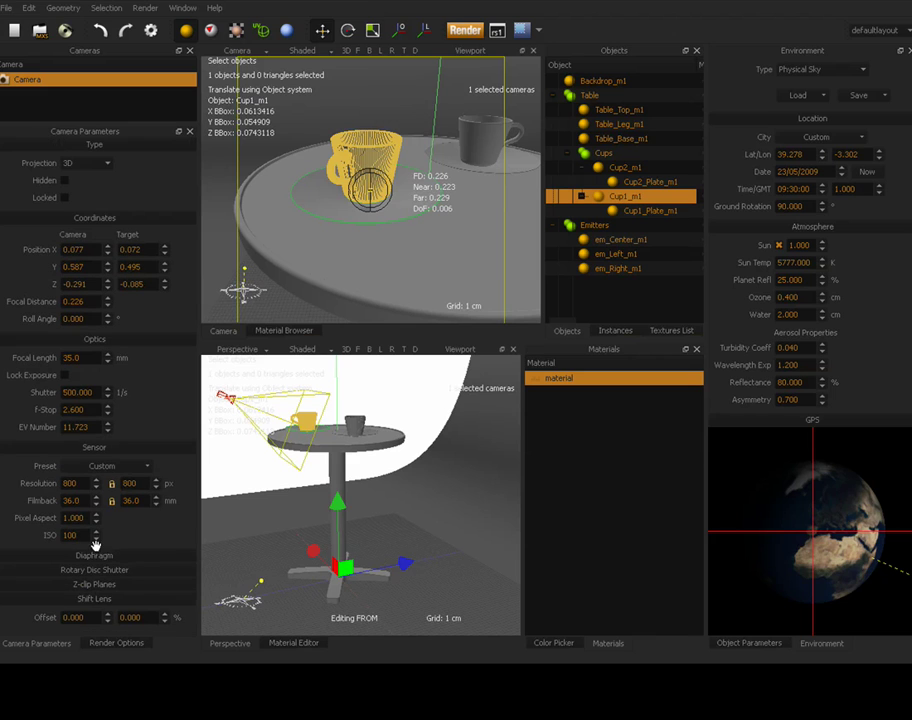
click(108, 600)
click(108, 600)
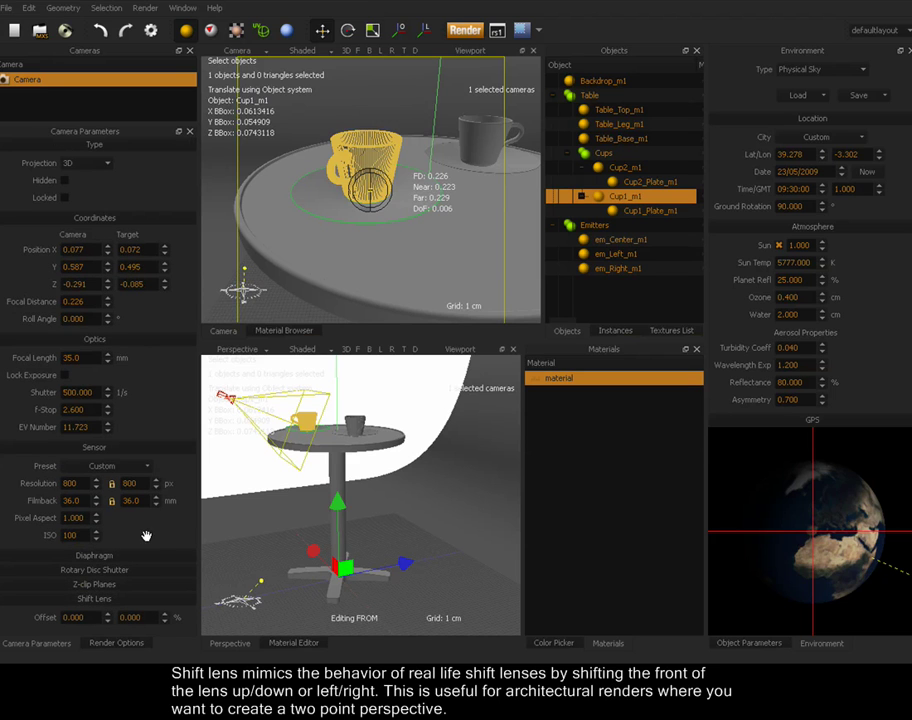
Step: Try a vertical shift lens offset of about 15.8% and reset it to 0
drag(165, 619, 178, 7)
mouse_move(165, 621)
mouse_down()
mouse_move(164, 430)
mouse_move(152, 617)
mouse_up()
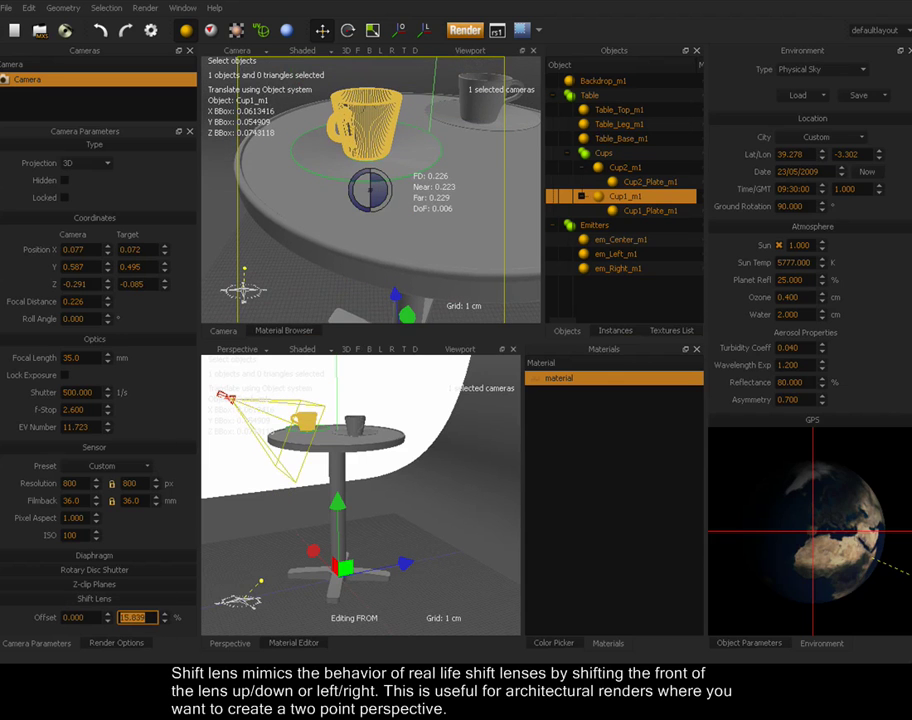
key(Return)
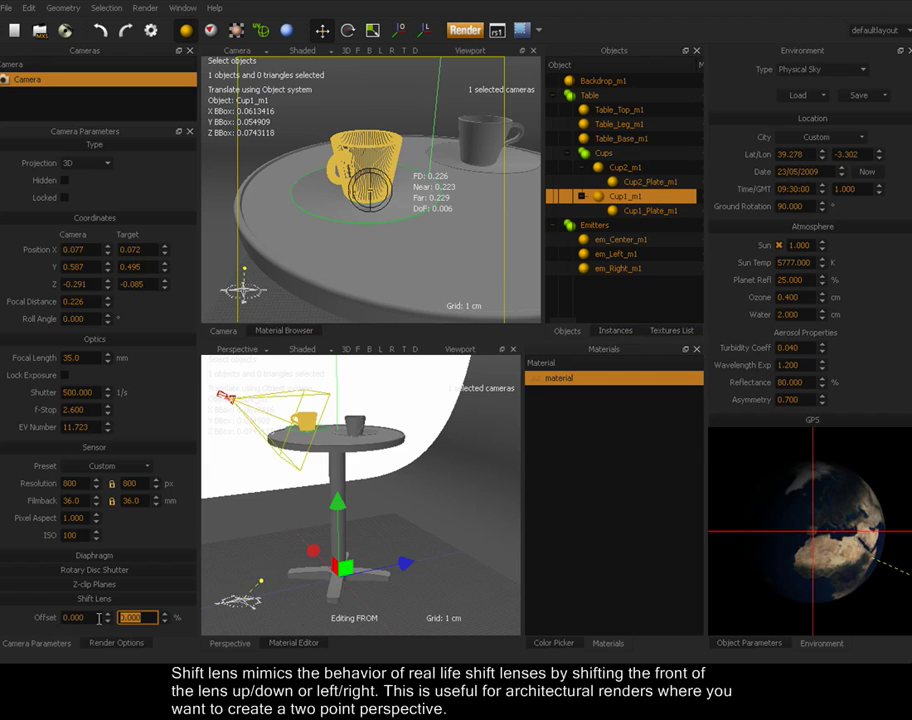
Step: Try horizontal shift lens offsets of 12% and -5%, and return the offset to 0
scroll(98, 618, up, 12)
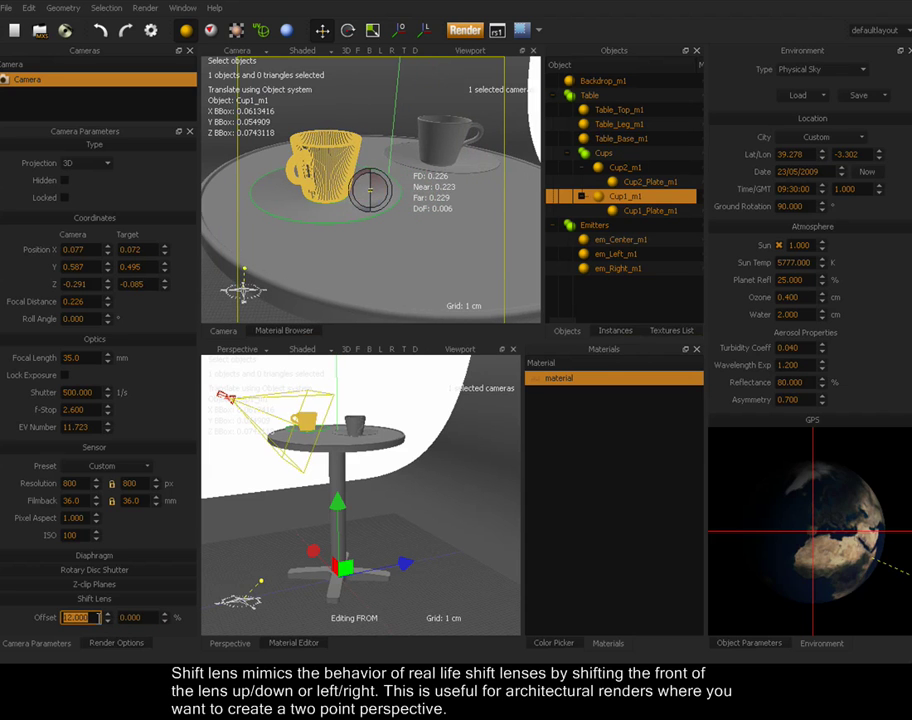
scroll(80, 617, down, 17)
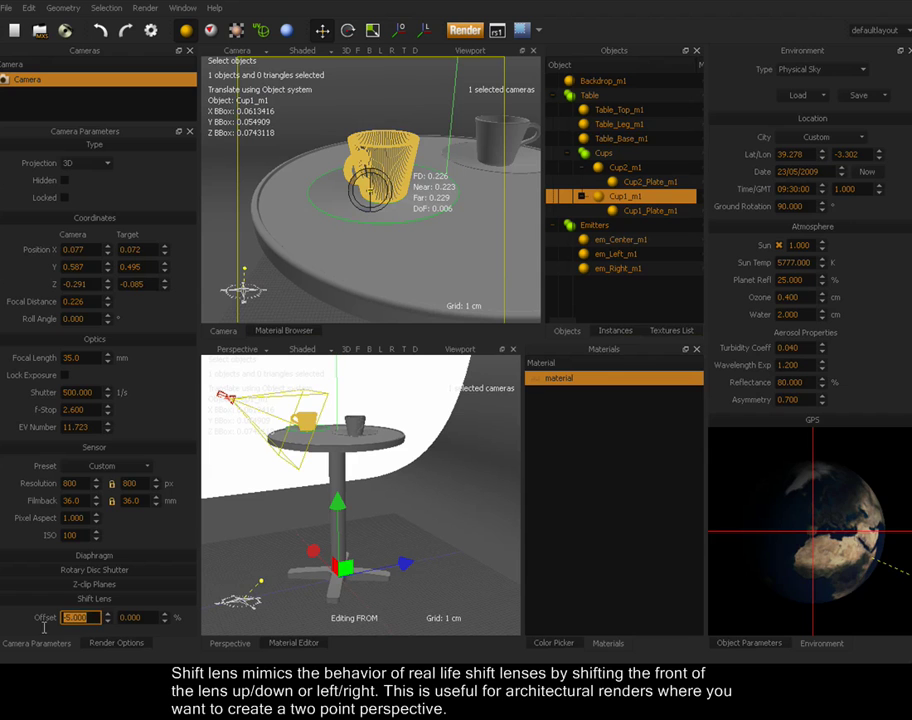
scroll(45, 625, up, 7)
Step: Move the camera low and close to Cup1_m1, looking slightly upward at the cup from table level
alt+drag(383, 242, 382, 212)
alt+middle_drag(380, 212, 393, 221)
alt+right_drag(393, 221, 431, 154)
alt+drag(420, 212, 416, 206)
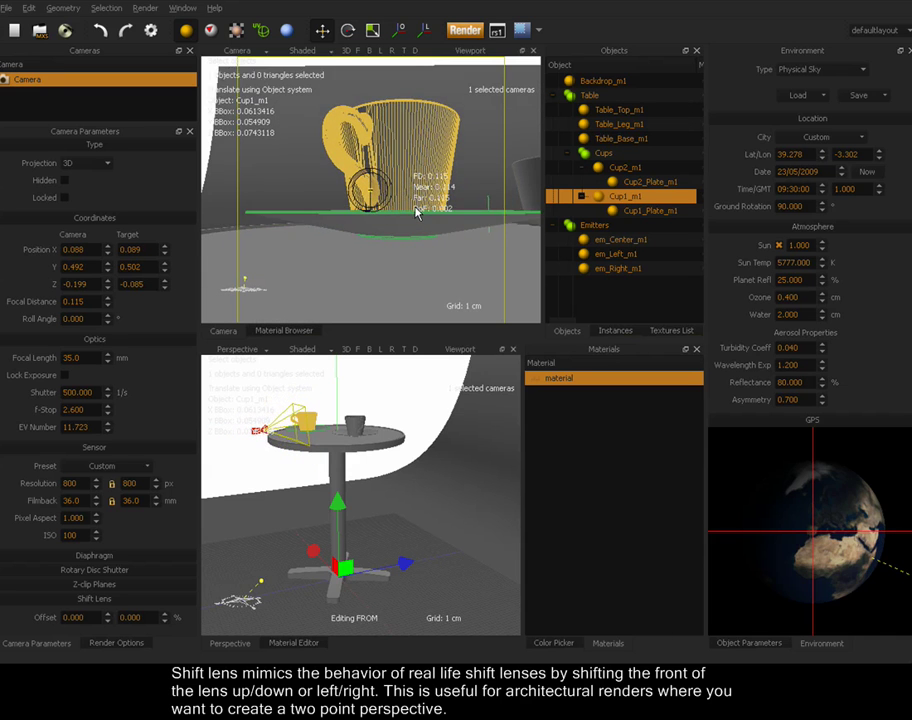
alt+middle_drag(416, 206, 397, 208)
alt+right_drag(397, 208, 391, 211)
alt+drag(388, 227, 391, 222)
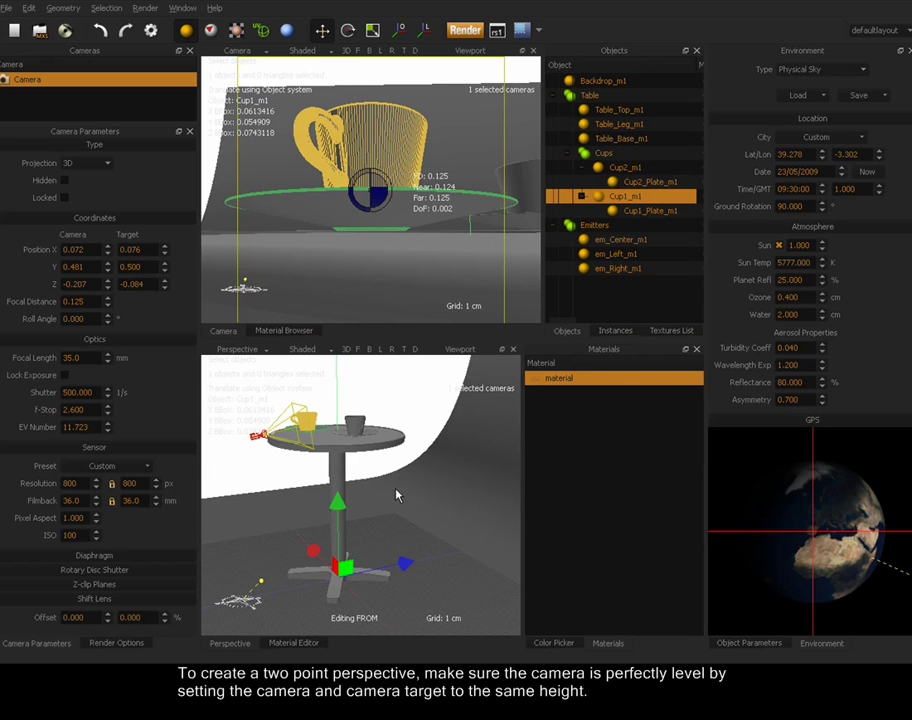
Step: Level the camera by copying its Y position of 0.481 to the camera target's Y position
alt+drag(390, 500, 374, 487)
alt+right_drag(374, 487, 354, 436)
alt+middle_drag(354, 436, 405, 501)
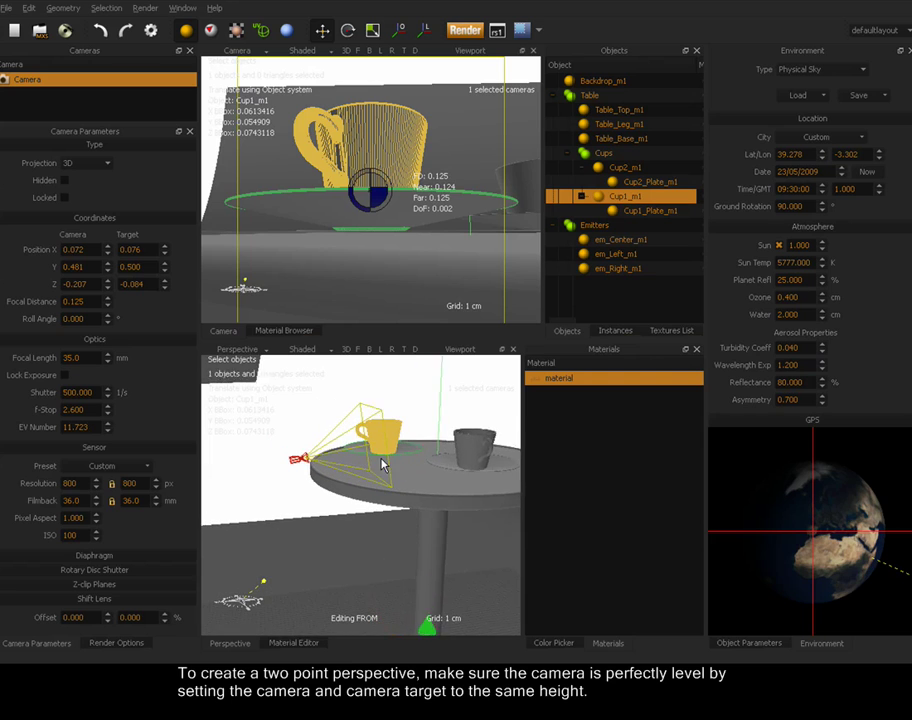
alt+right_drag(352, 494, 458, 407)
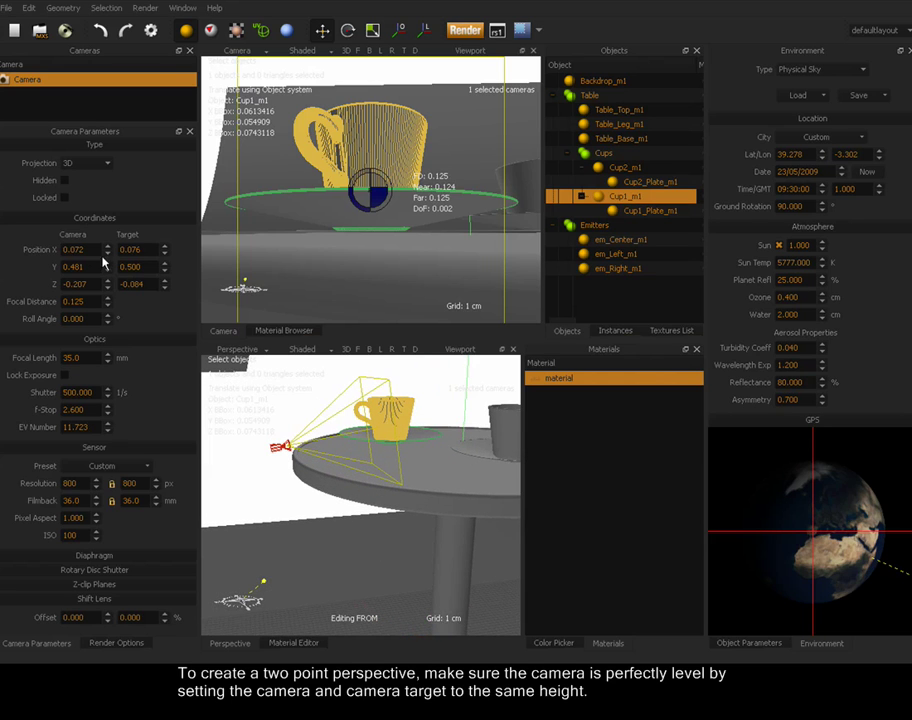
drag(95, 265, 56, 267)
key(ctrl+c)
drag(150, 267, 103, 274)
key(ctrl+v)
key(Return)
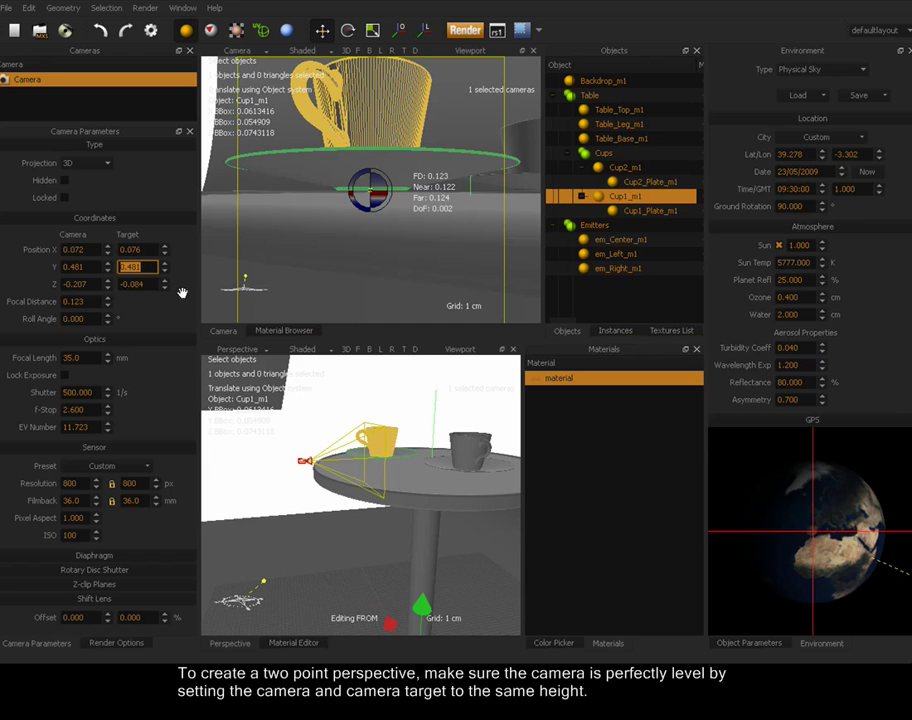
Step: Center the perspective view on Cup1_m1 and inspect the leveled camera from the side of the table
alt+drag(374, 490, 343, 474)
alt+middle_drag(366, 485, 319, 438)
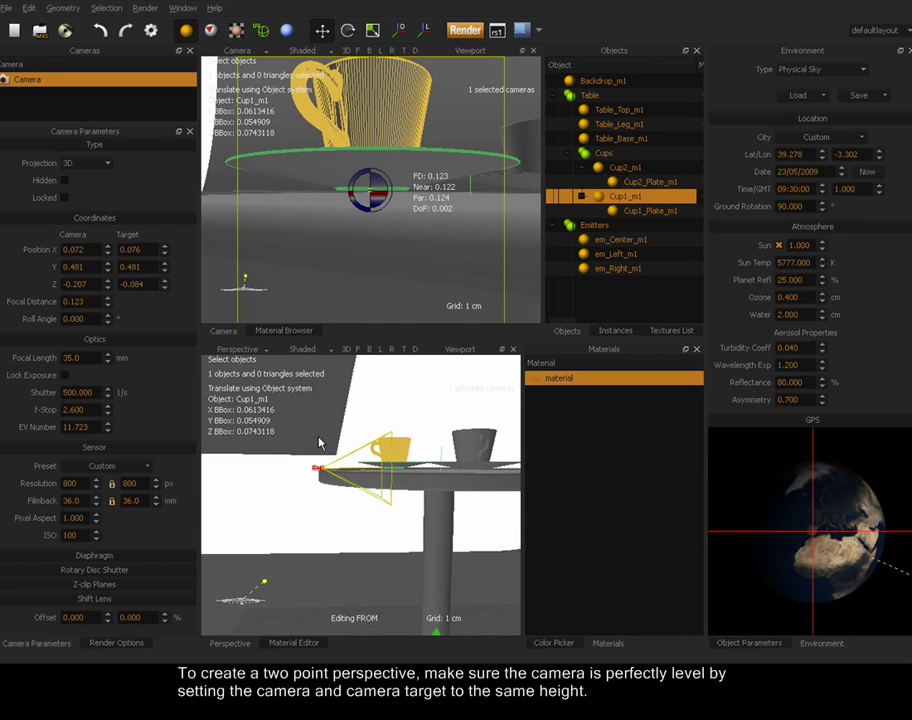
right_click(406, 485)
click(427, 373)
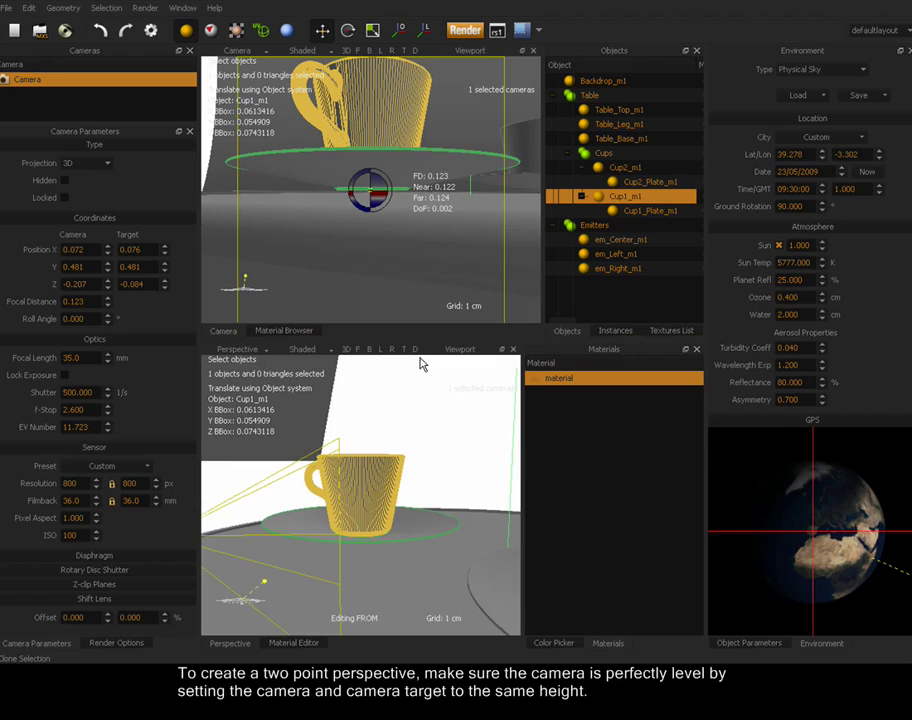
alt+right_drag(423, 463, 305, 513)
alt+middle_drag(305, 513, 345, 476)
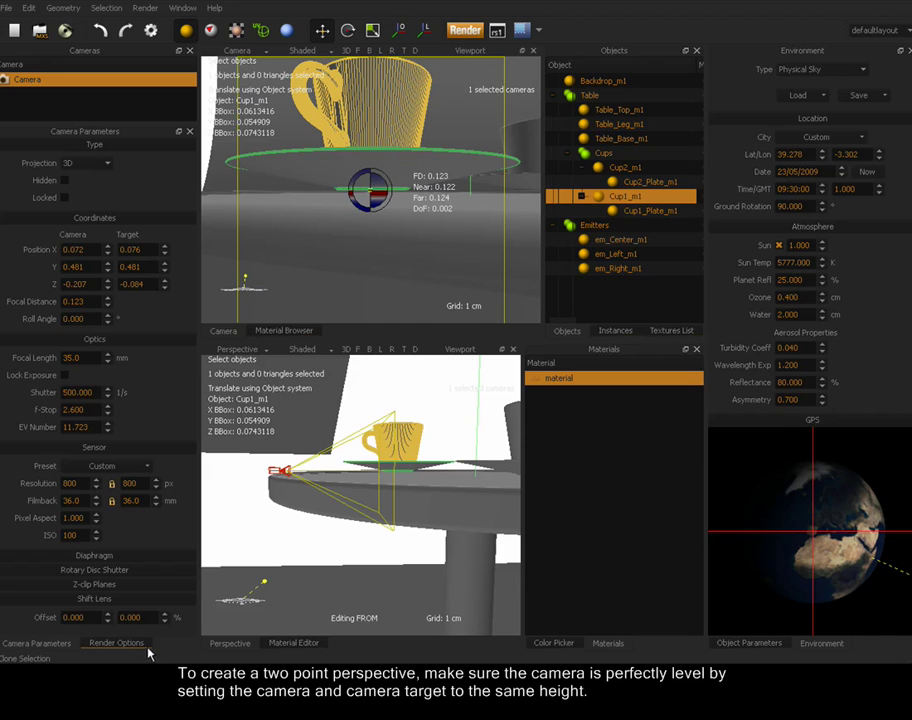
Step: Set the vertical shift lens offset to about -30.4% and render the scene to inspect the cup's vertical lines
drag(164, 619, 160, 698)
drag(164, 620, 167, 710)
scroll(154, 618, down, 16)
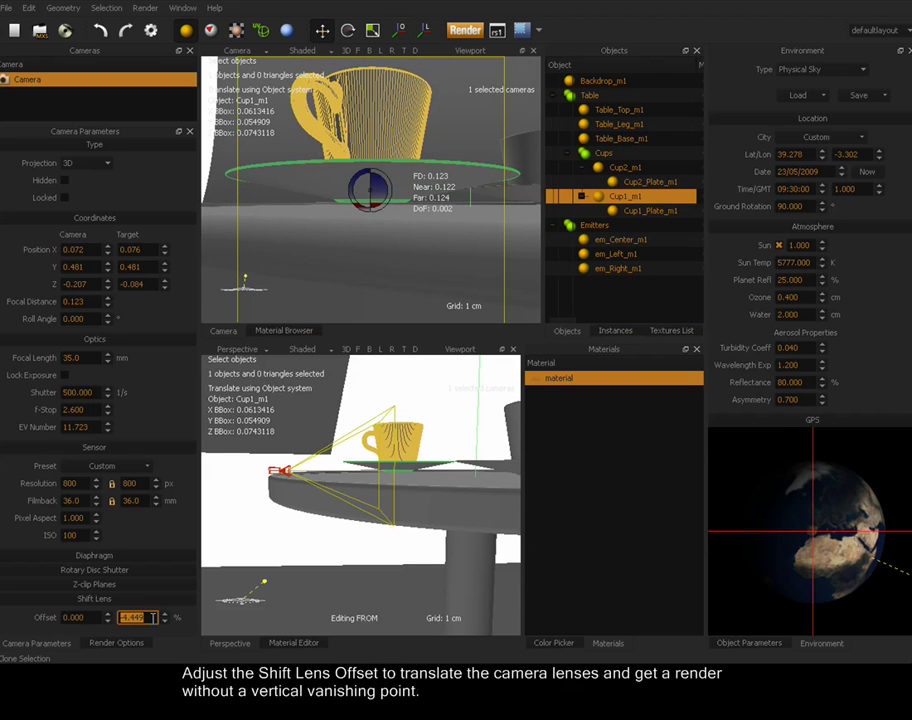
scroll(153, 618, down, 14)
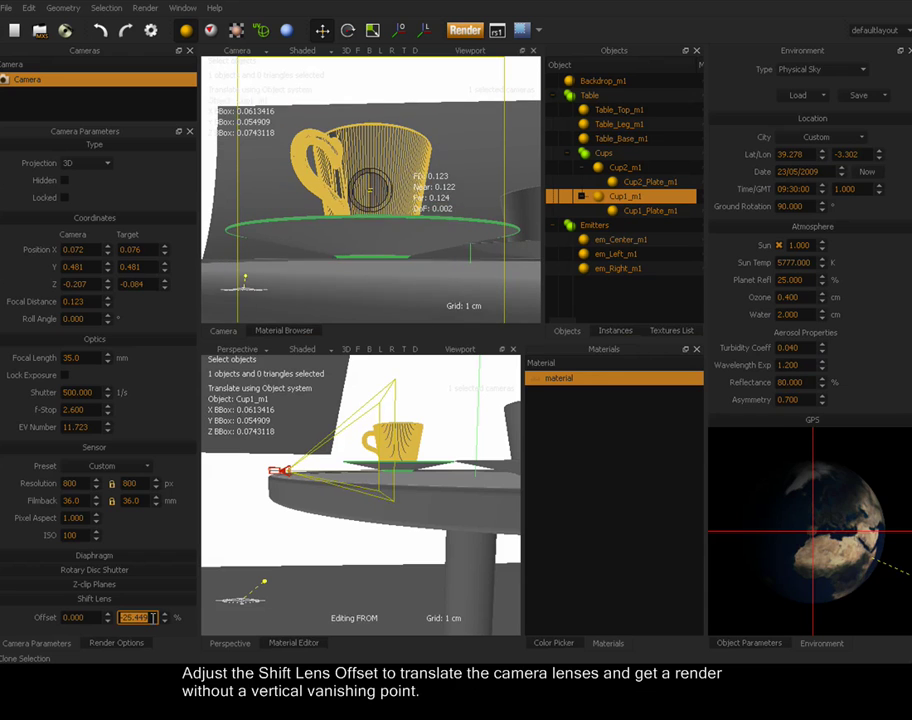
click(386, 188)
click(465, 30)
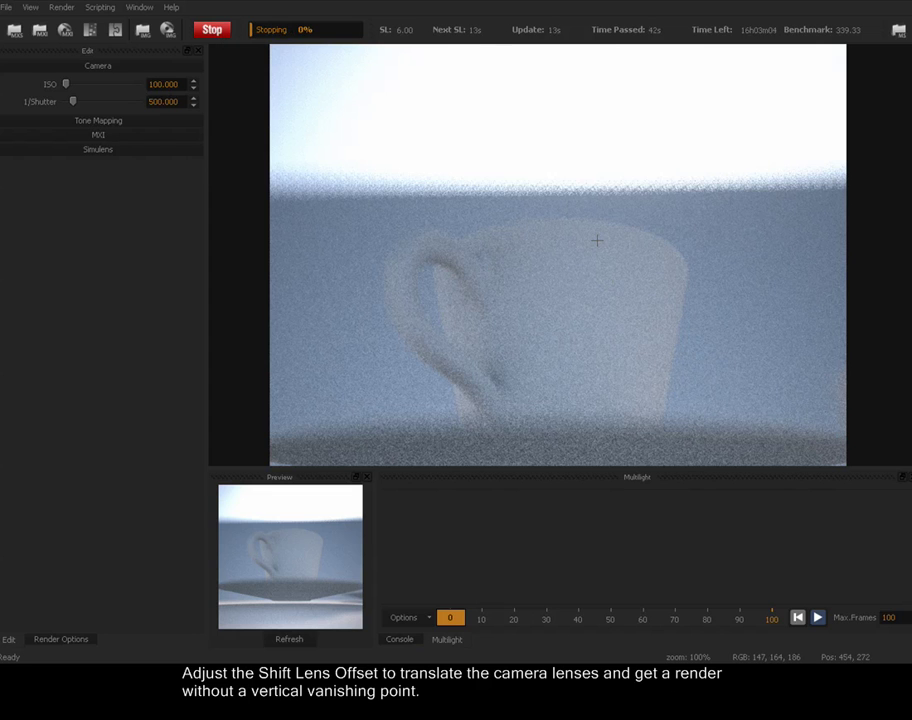
drag(566, 299, 576, 338)
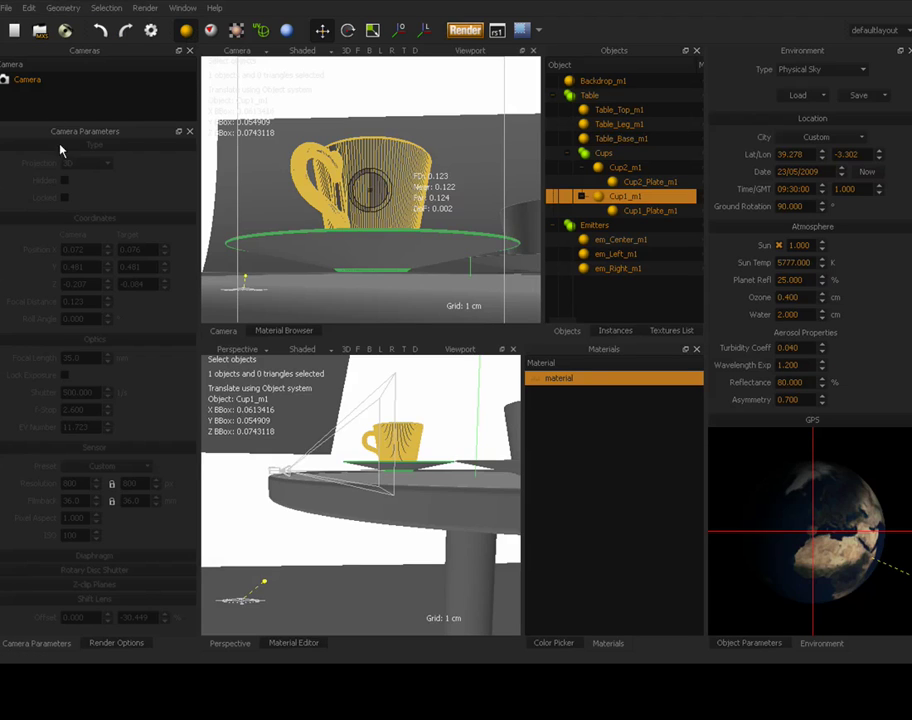
Step: Reset the camera's vertical shift lens offset to 0 and move the camera up and back to look down on the table
click(28, 80)
double_click(145, 617)
text(0)
key(Return)
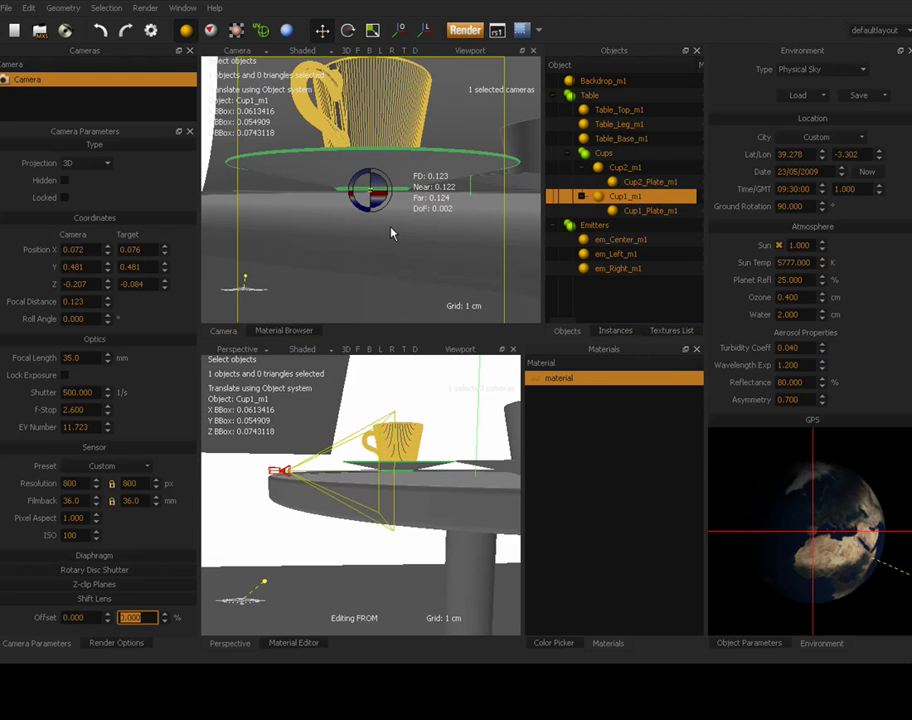
alt+drag(379, 218, 387, 257)
alt+right_drag(427, 212, 355, 237)
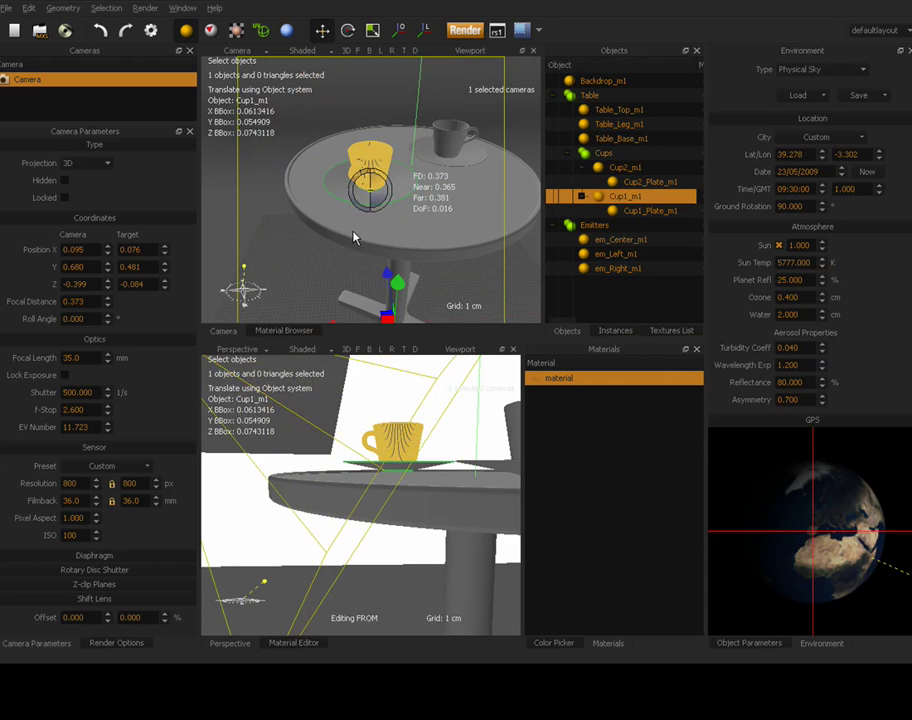
Step: Close the lower perspective viewport, and create a second camera and make it the active view
click(513, 351)
right_click(27, 80)
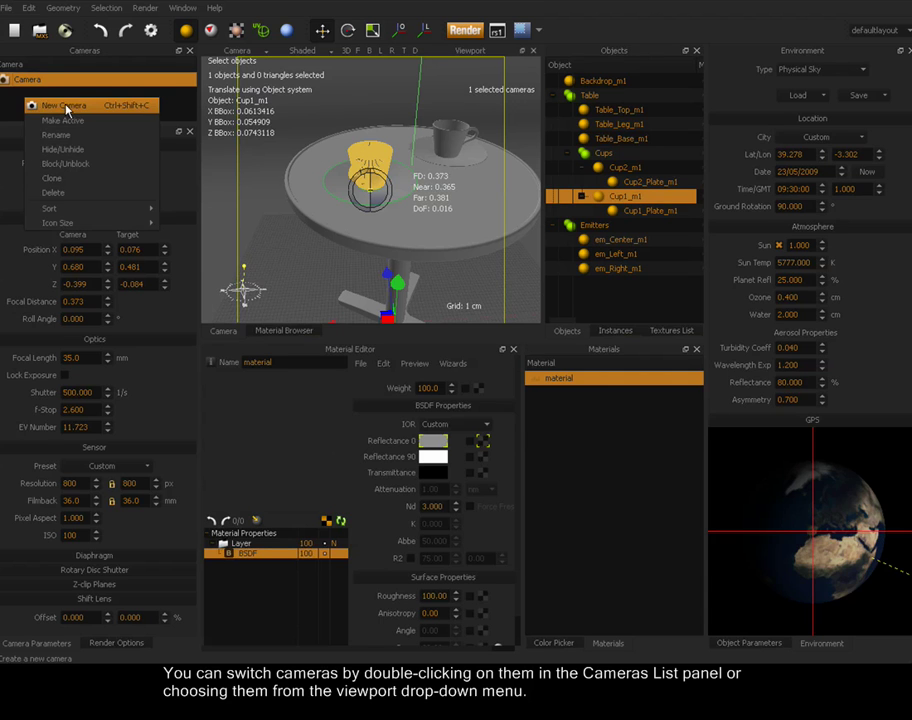
click(64, 106)
double_click(30, 94)
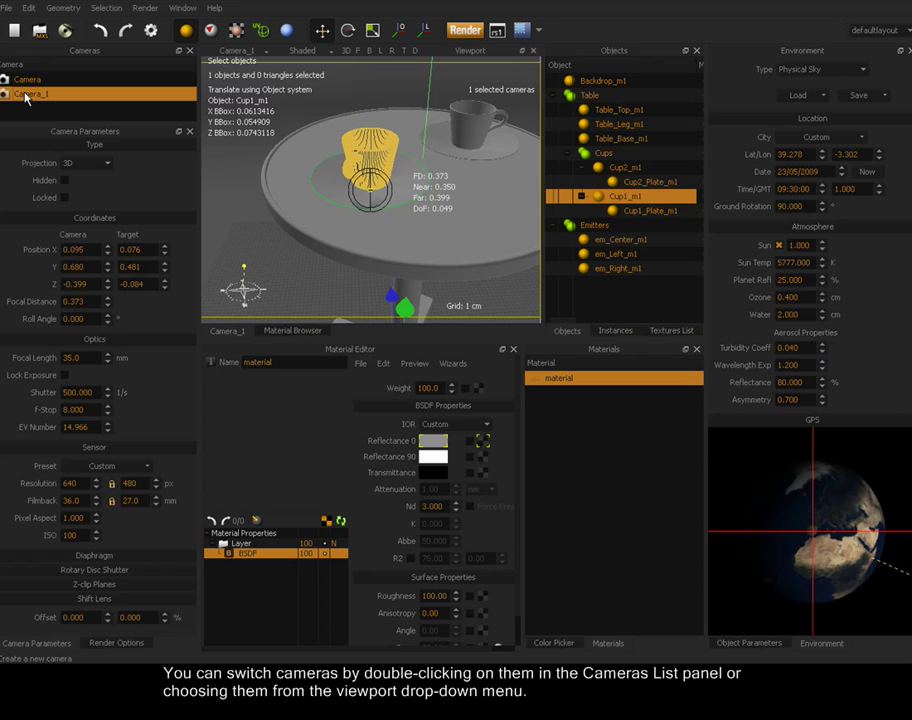
Step: Move Camera_1 back to a different angle on the table, and activate the original Camera and move it to its own viewpoint
alt+drag(433, 202, 352, 205)
alt+right_drag(428, 204, 372, 206)
double_click(26, 80)
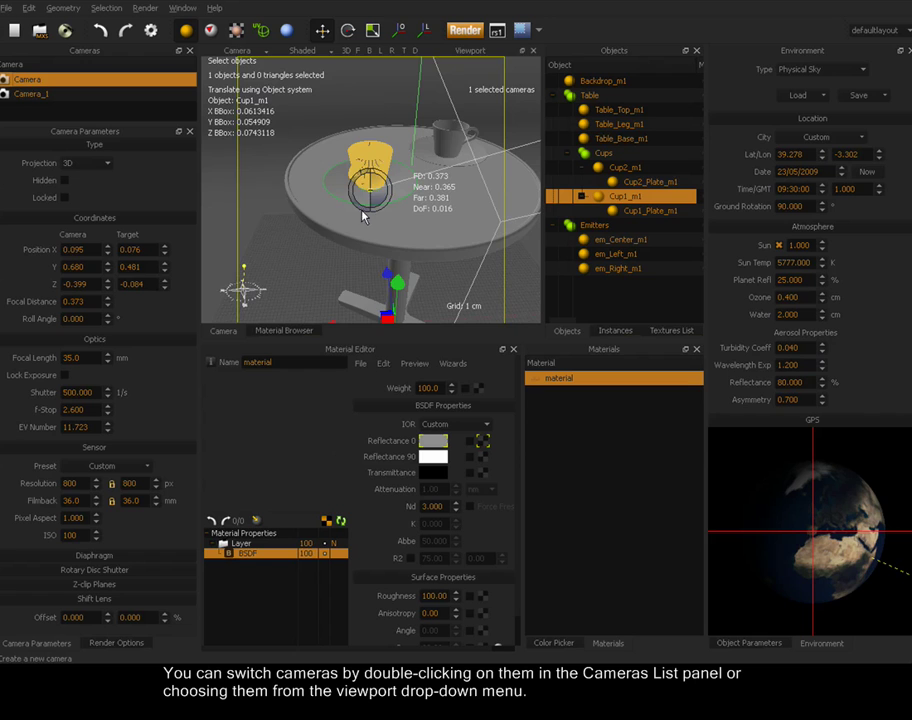
alt+right_drag(447, 193, 368, 224)
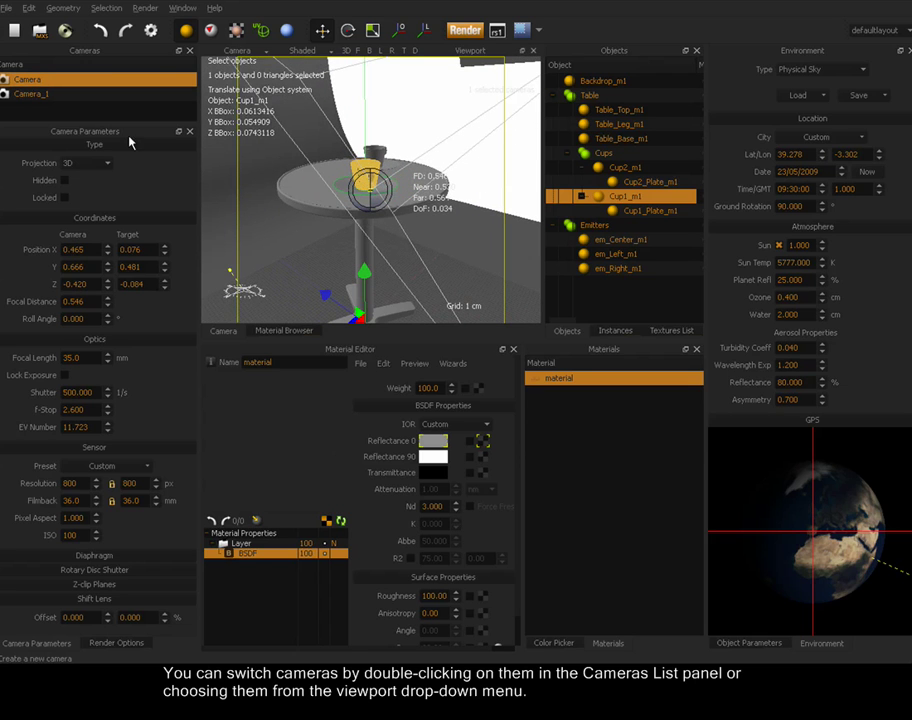
Step: Switch the viewport to Camera_1, and change it to the Perspective view framed on the selected Cup1_m1
click(238, 51)
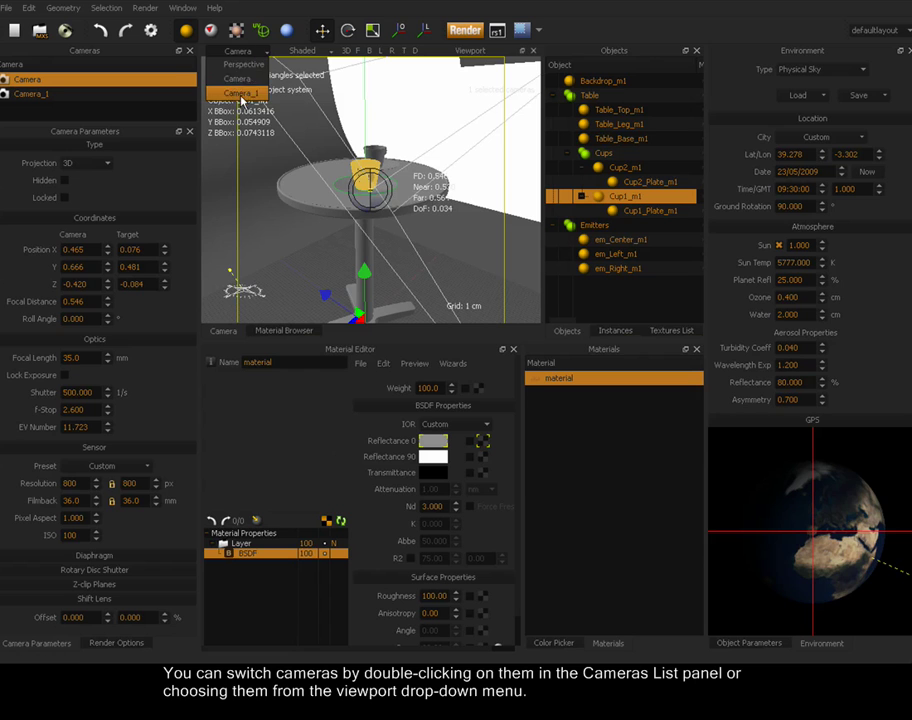
click(240, 94)
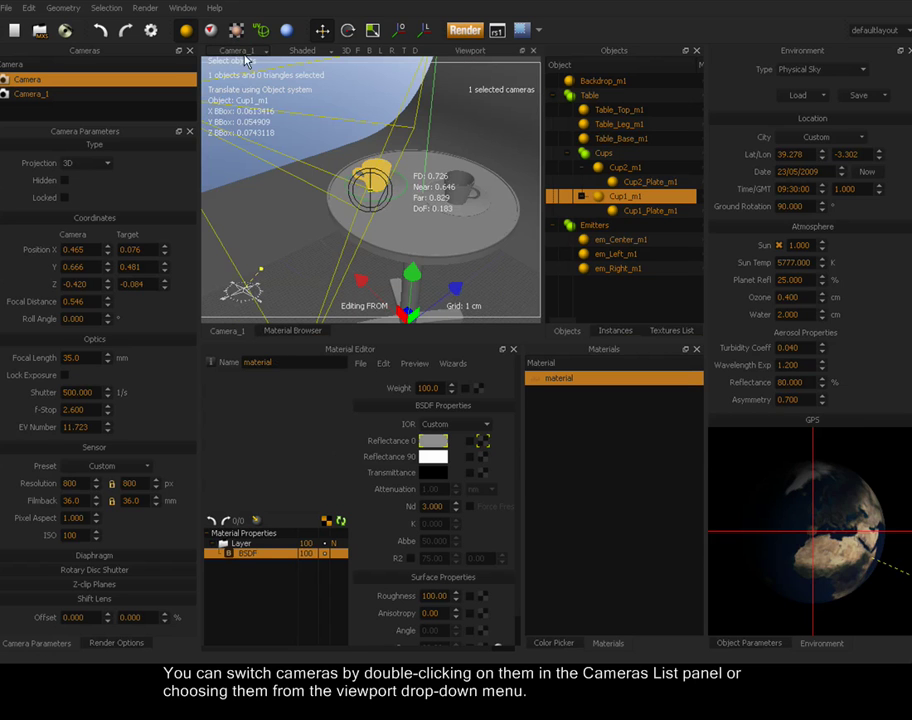
click(240, 51)
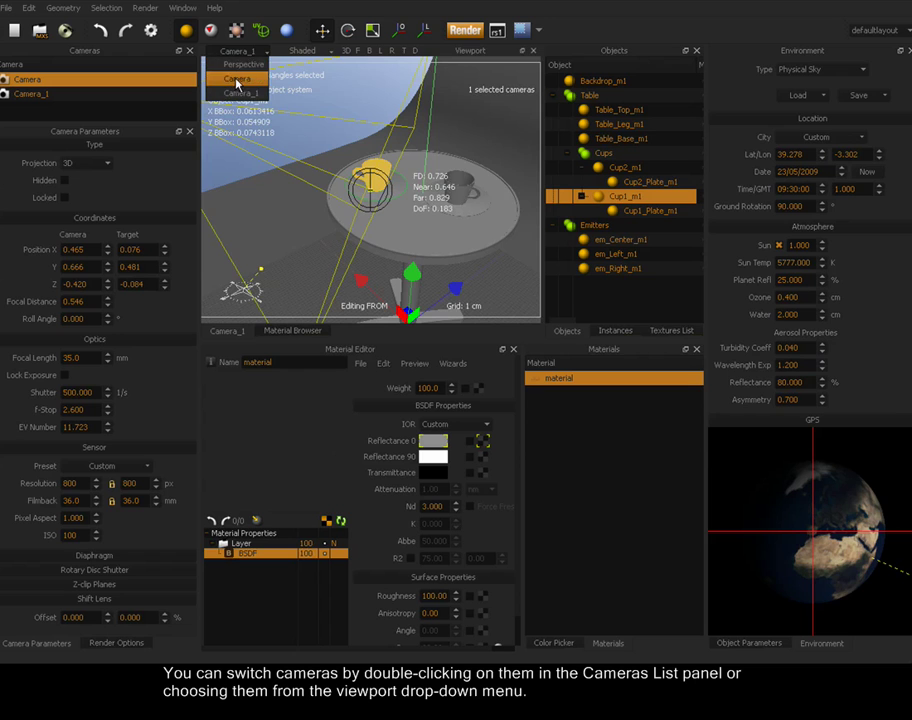
click(238, 66)
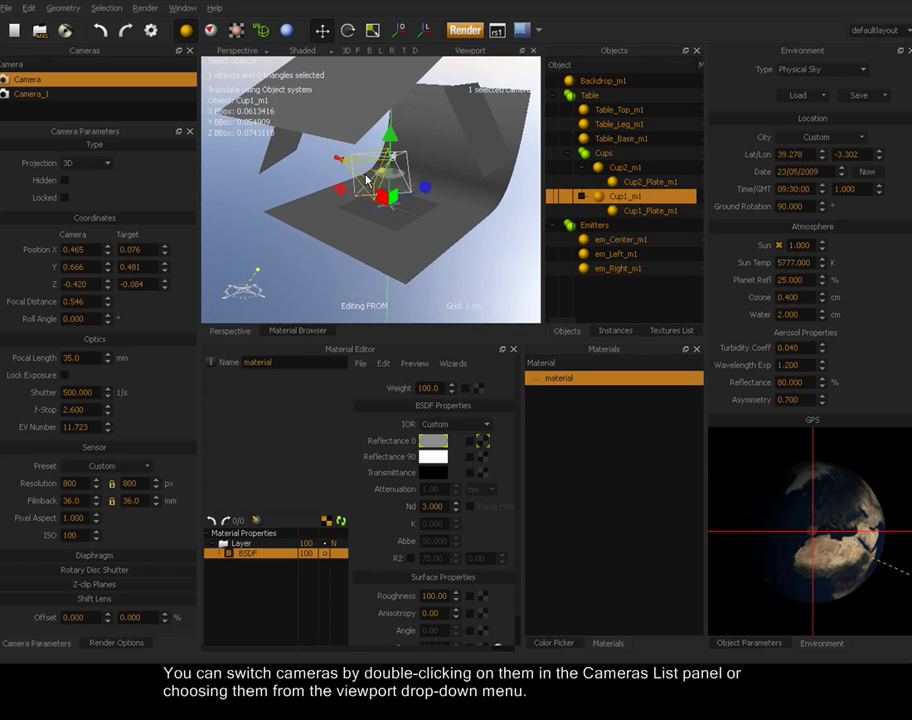
right_click(375, 152)
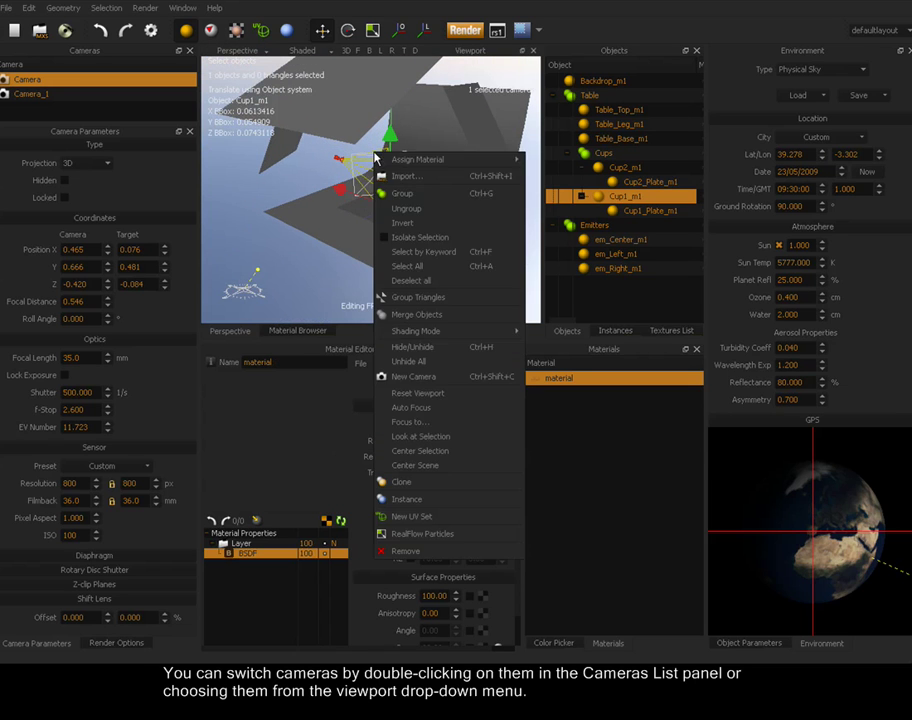
click(428, 466)
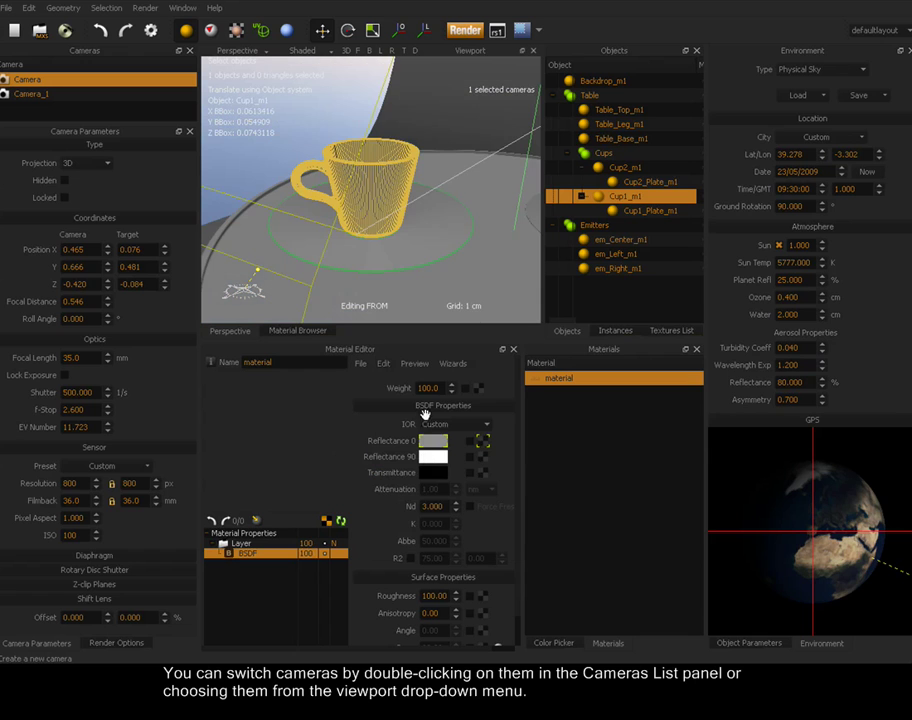
Step: Show the front orthographic view in Wireframe shading with the table and cameras in frame
click(357, 51)
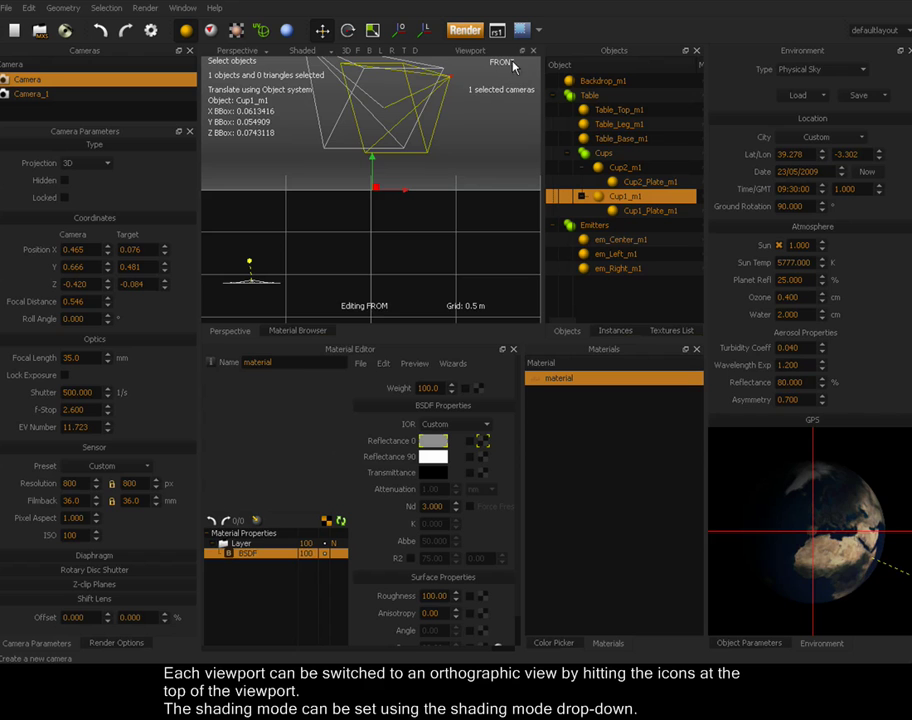
click(306, 51)
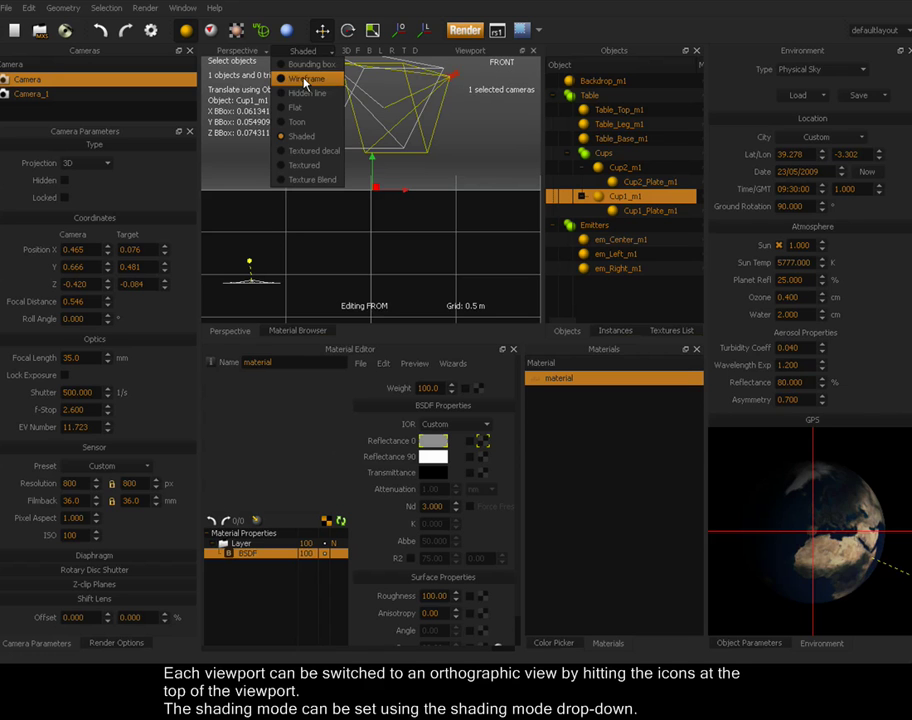
click(303, 79)
scroll(393, 185, up, 3)
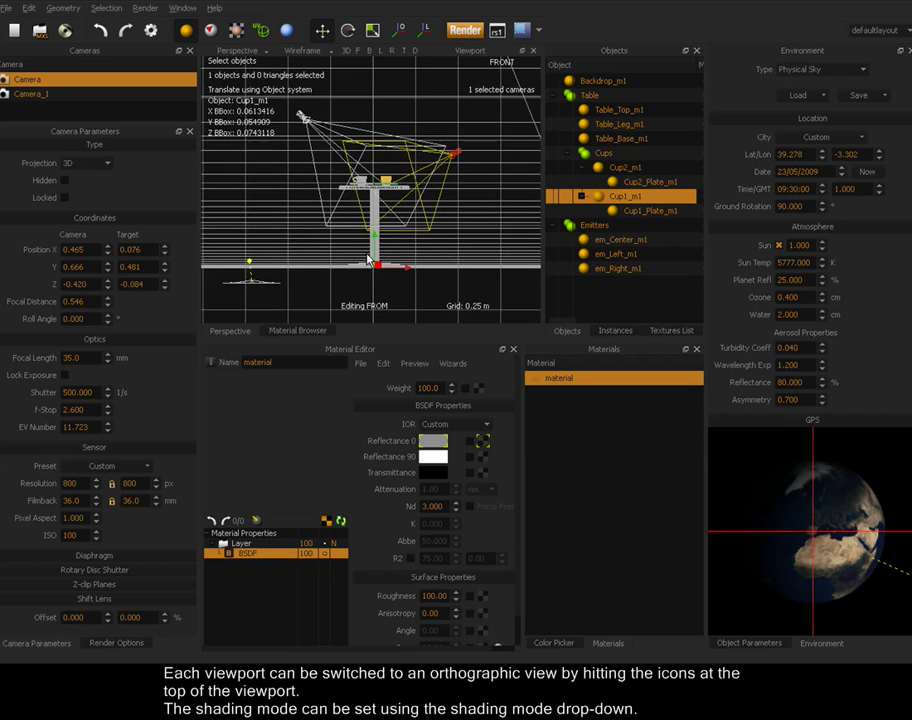
Step: Examine the scene in the back, left, right, top and bottom orthographic views
click(369, 51)
click(380, 51)
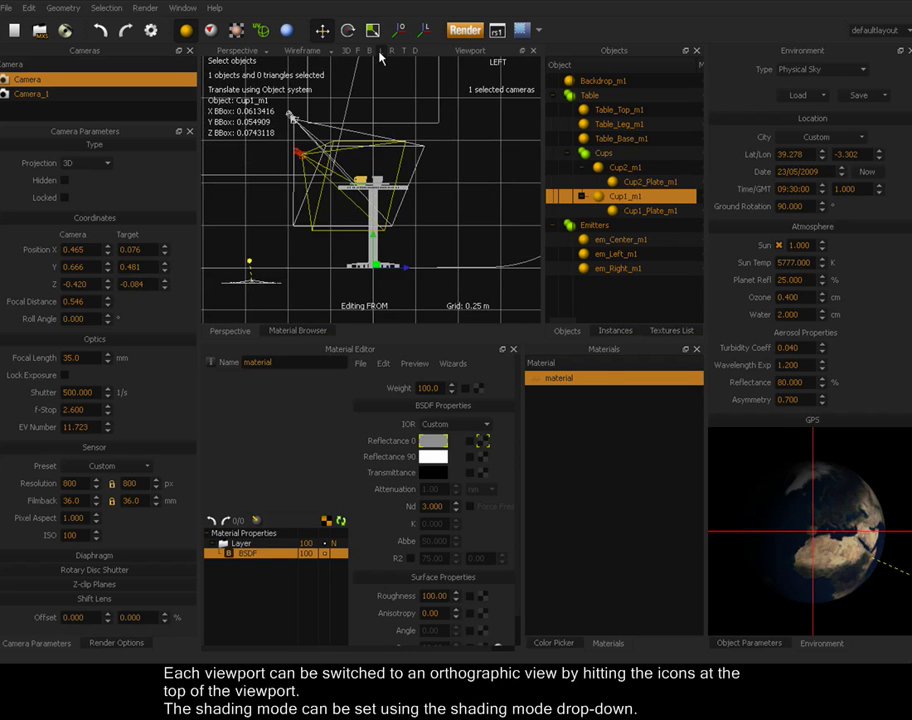
click(391, 54)
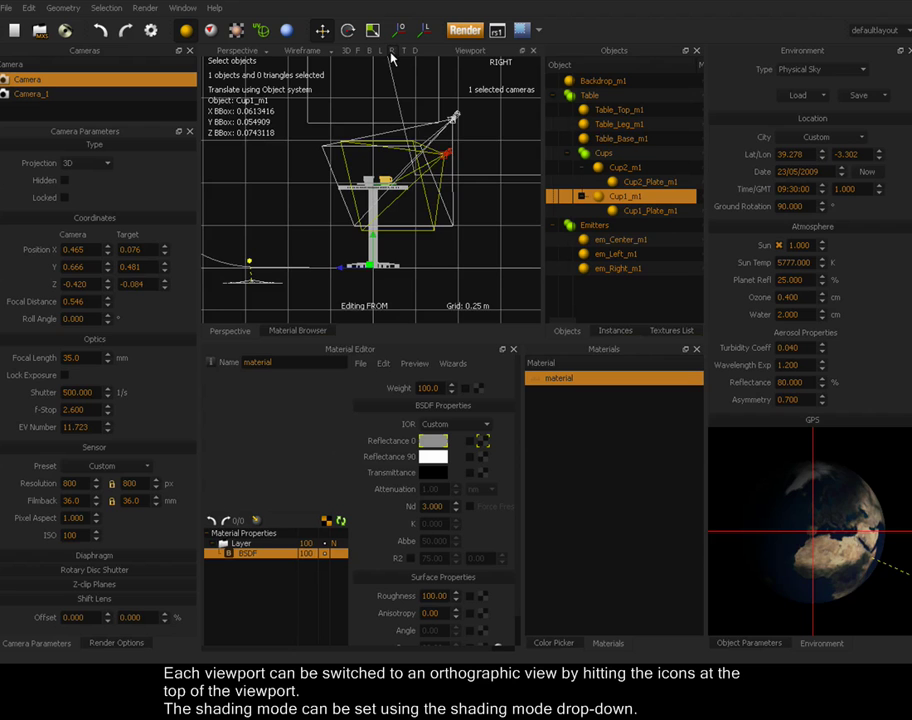
click(404, 52)
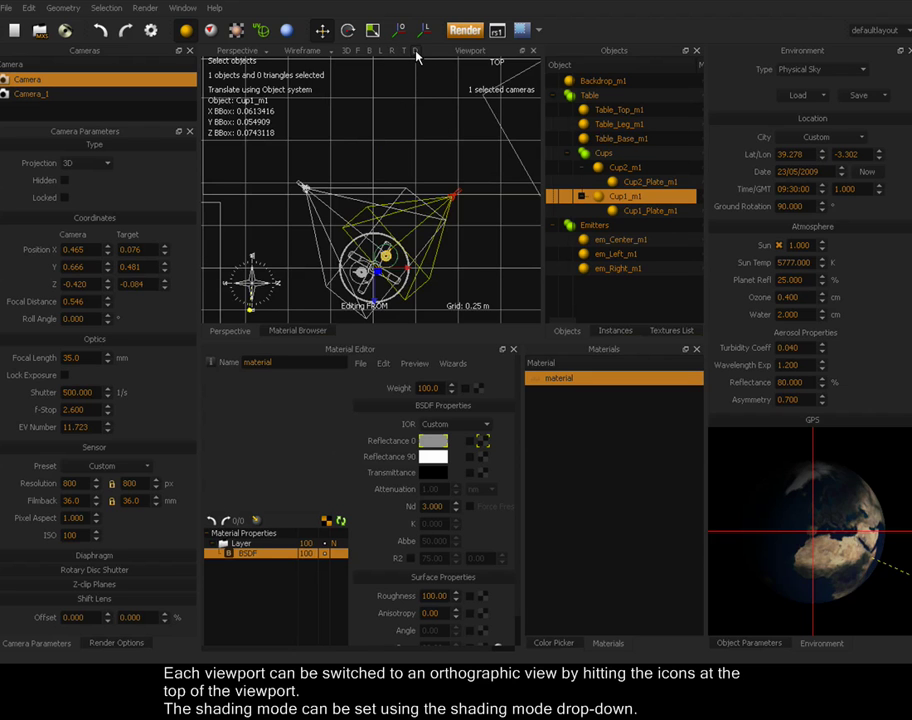
click(416, 52)
Step: Return the viewport to the 3D view and set its shading mode to Shaded
click(347, 51)
drag(296, 192, 421, 195)
click(302, 52)
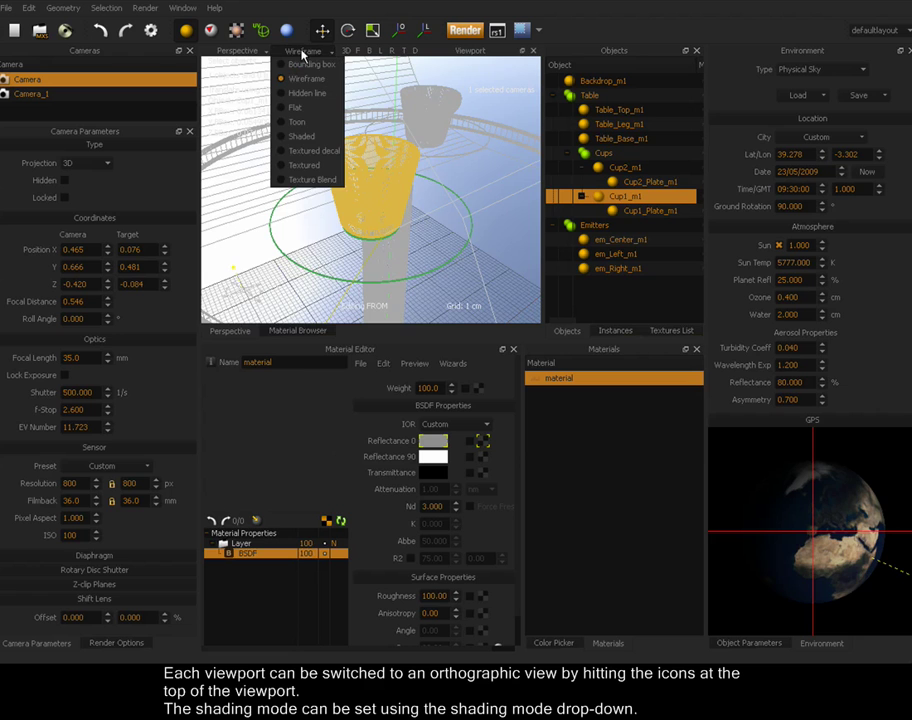
click(302, 136)
mouse_move(311, 145)
alt+mouse_down()
mouse_move(352, 161)
mouse_move(340, 159)
mouse_move(340, 122)
alt+mouse_up()
Step: Try the Hidden line and Toon shading modes on the cup view, and return to Shaded
click(308, 53)
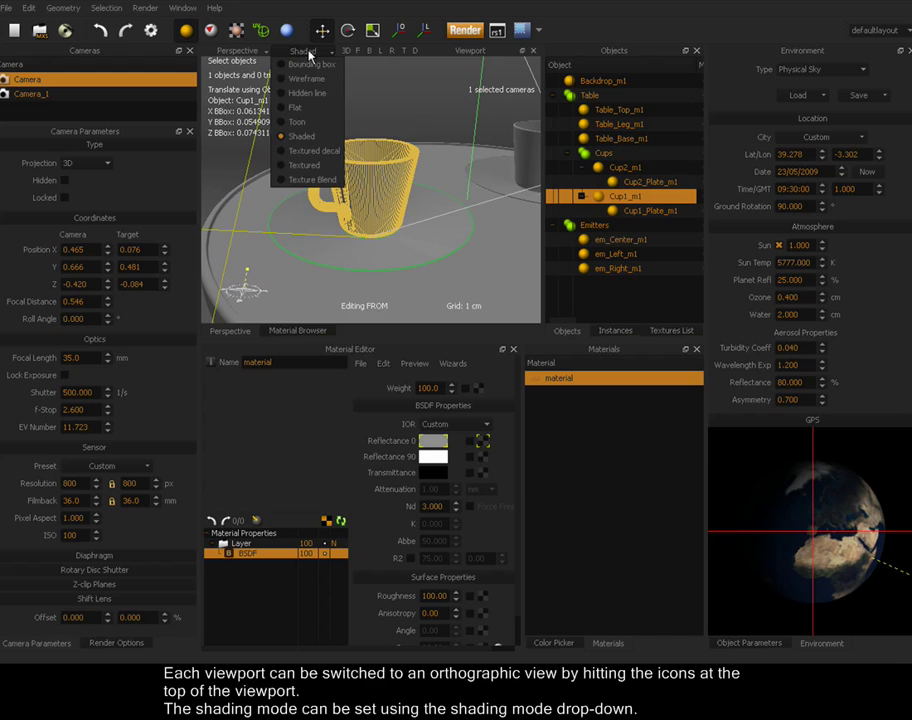
click(308, 97)
mouse_move(390, 200)
alt+mouse_down()
mouse_move(390, 185)
mouse_move(391, 212)
mouse_move(360, 200)
alt+mouse_up()
click(303, 51)
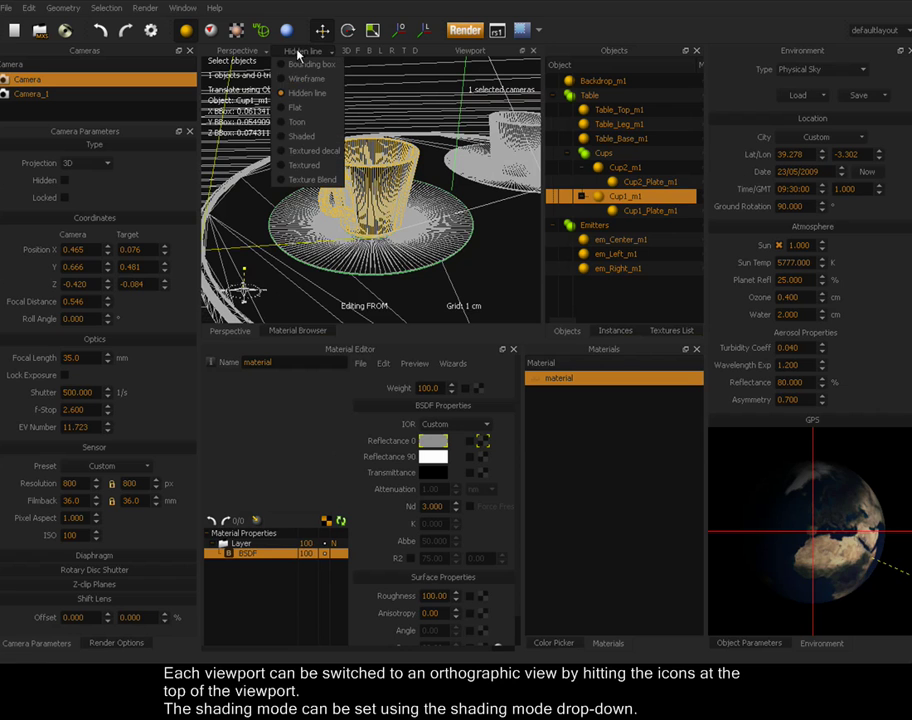
click(302, 125)
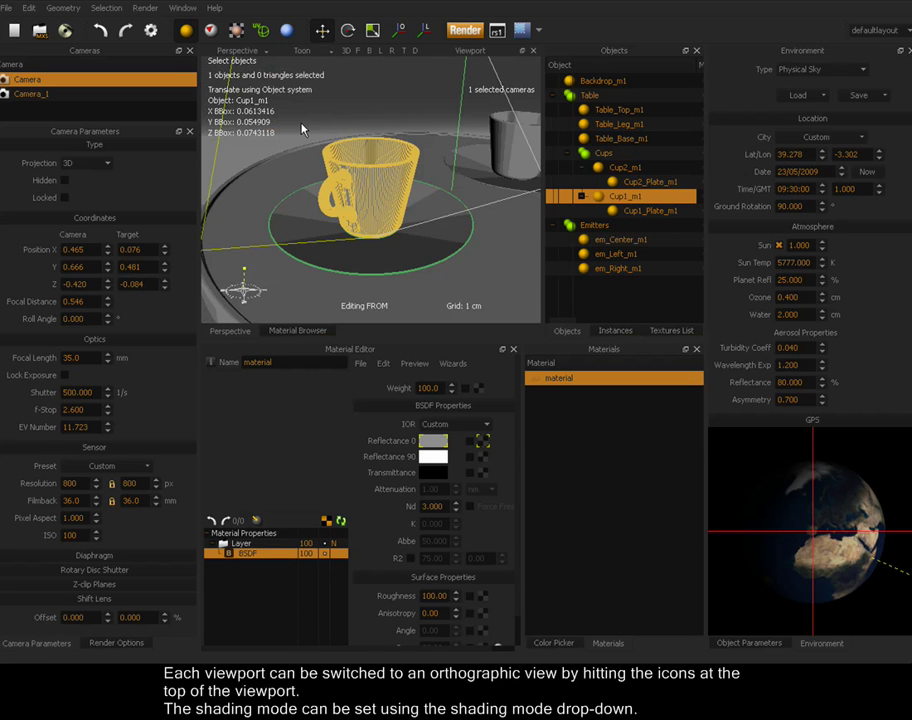
mouse_move(379, 174)
alt+mouse_down()
mouse_move(473, 154)
mouse_move(421, 181)
mouse_move(342, 122)
alt+mouse_up()
click(301, 52)
click(302, 110)
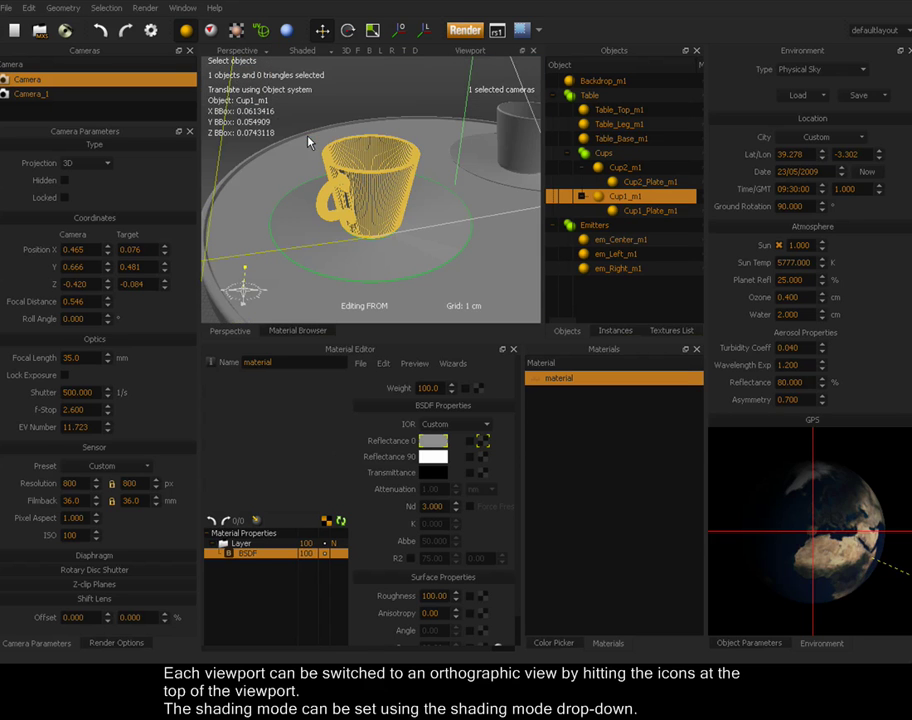
click(621, 304)
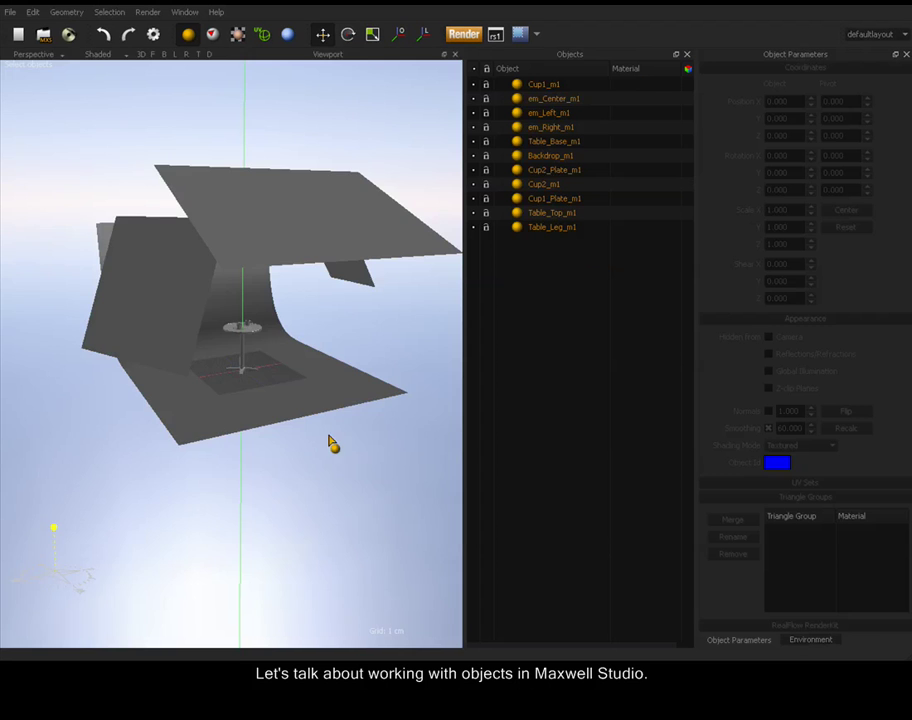
alt+drag(330, 442, 267, 415)
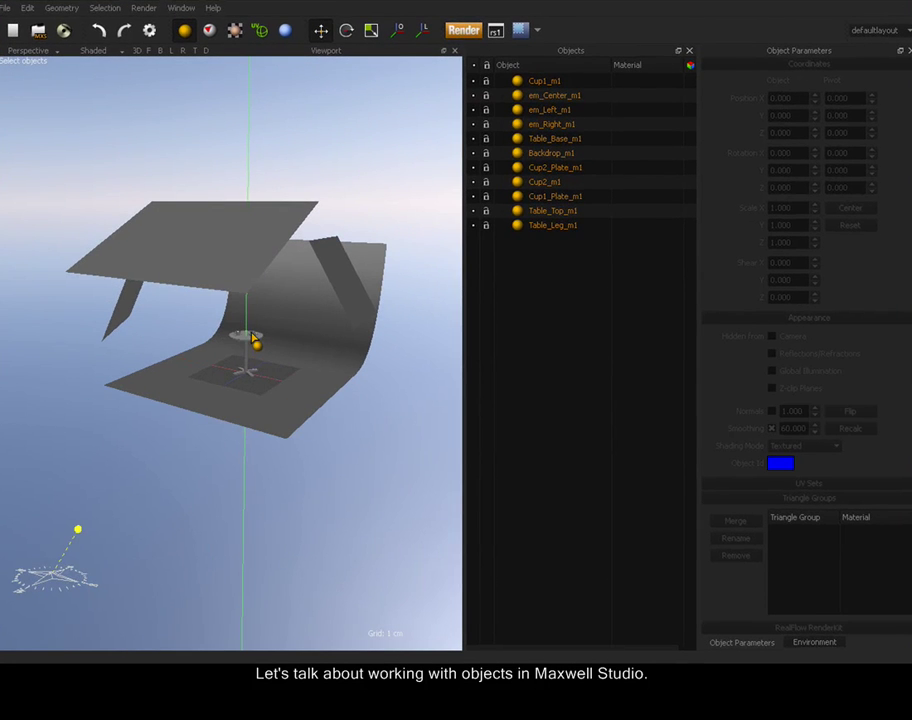
Step: Select Cup2_m1 on the table and center the view on it
click(253, 338)
right_click(253, 337)
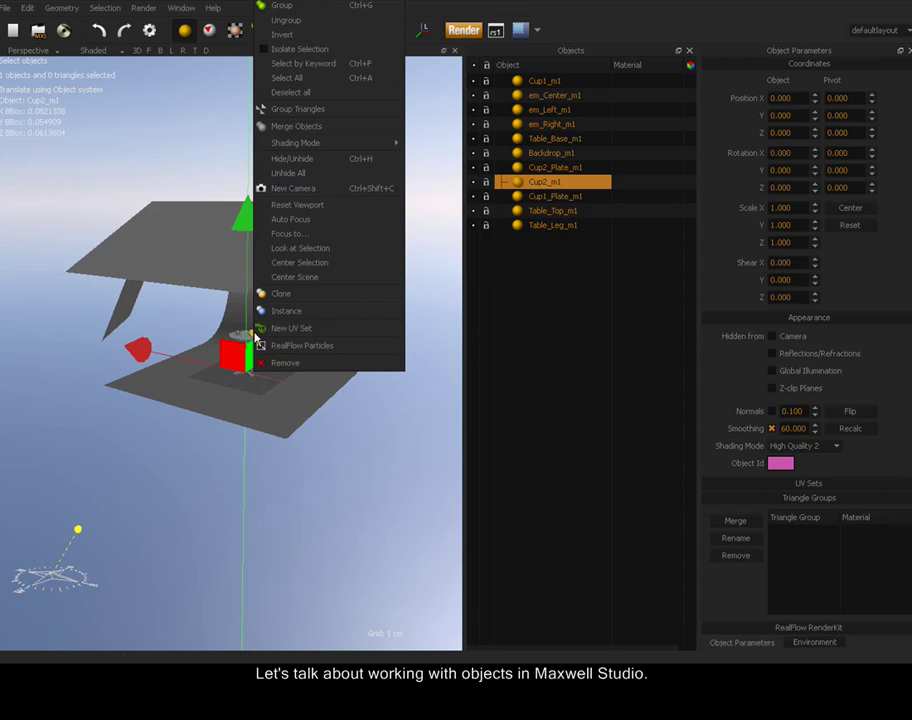
click(305, 263)
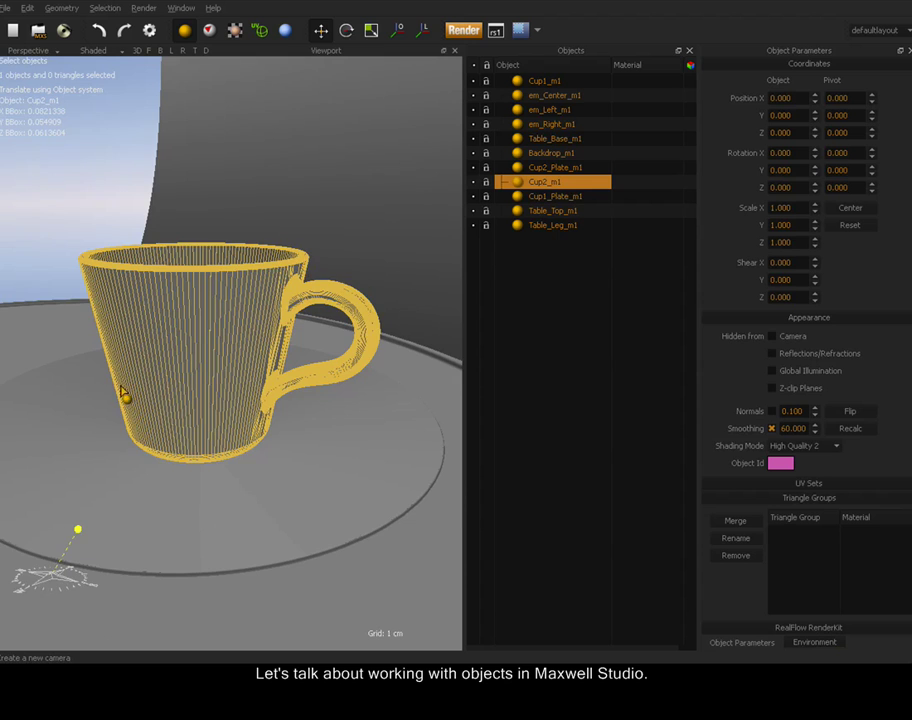
Step: Select both cups and add their two plates to the selection in the viewport
alt+drag(121, 388, 249, 399)
alt+right_drag(335, 360, 61, 493)
alt+right_drag(225, 402, 98, 462)
alt+drag(100, 465, 228, 409)
click(200, 390)
click(258, 330)
shift+click(201, 386)
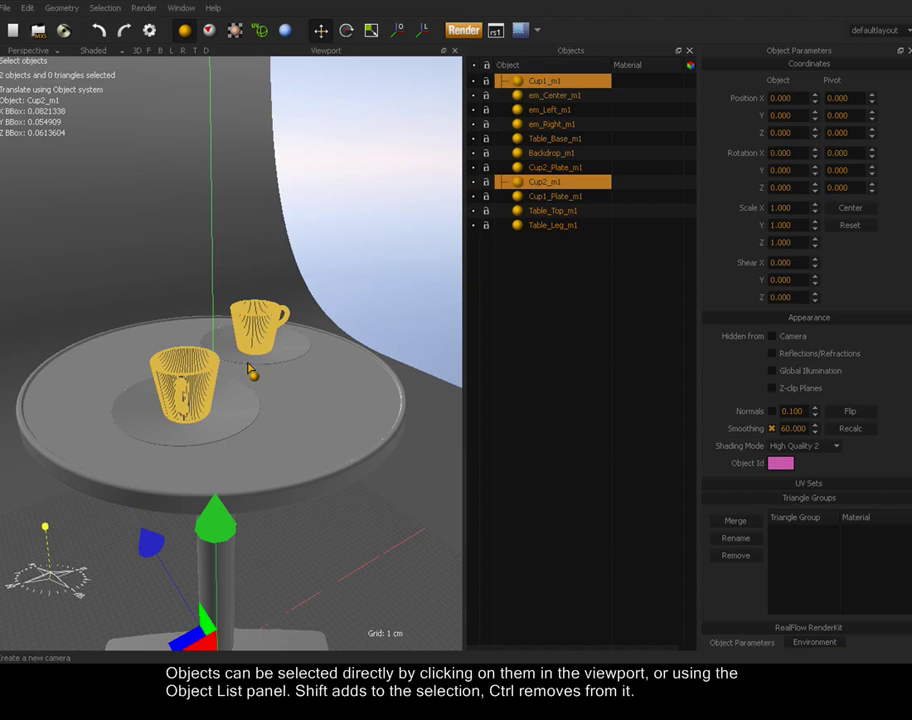
shift+click(278, 358)
shift+click(232, 414)
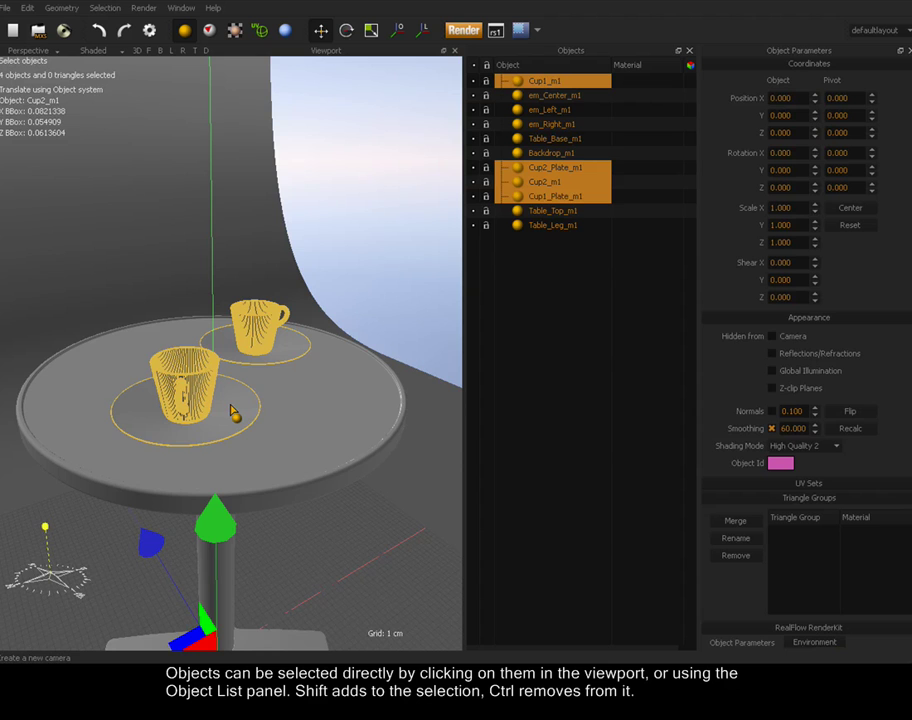
Step: Select the cups, plates, table top and table leg at once with a selection rectangle
alt+drag(318, 400, 131, 274)
drag(88, 330, 197, 420)
scroll(205, 412, down, 7)
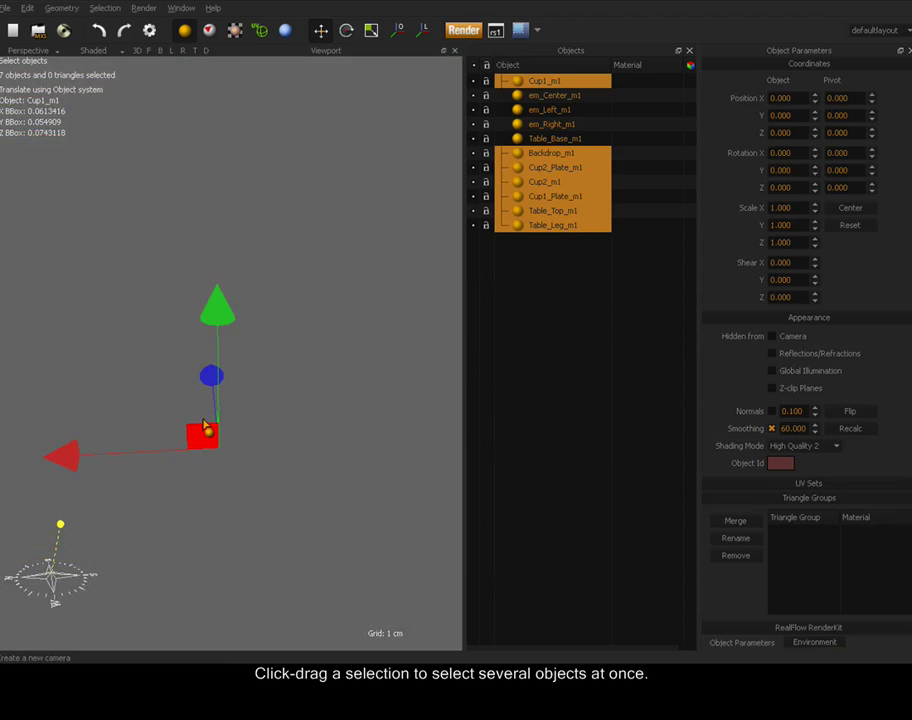
scroll(270, 400, up, 4)
alt+drag(283, 399, 128, 340)
scroll(360, 244, up, 4)
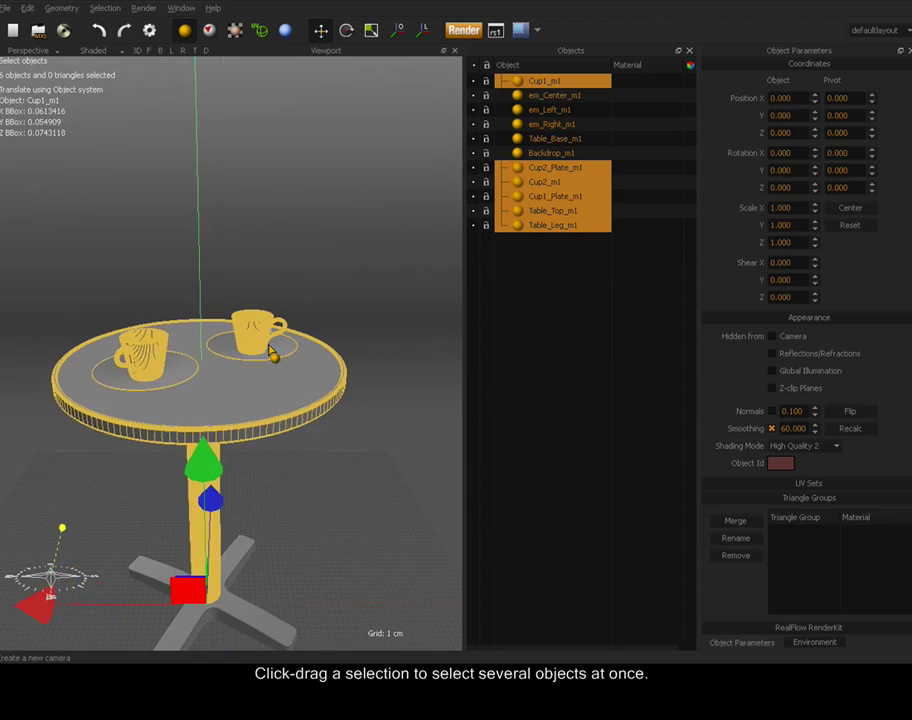
Step: Isolate Cup1_m1 in the viewport and center the view on it
alt+drag(270, 348, 180, 300)
click(178, 305)
right_click(183, 311)
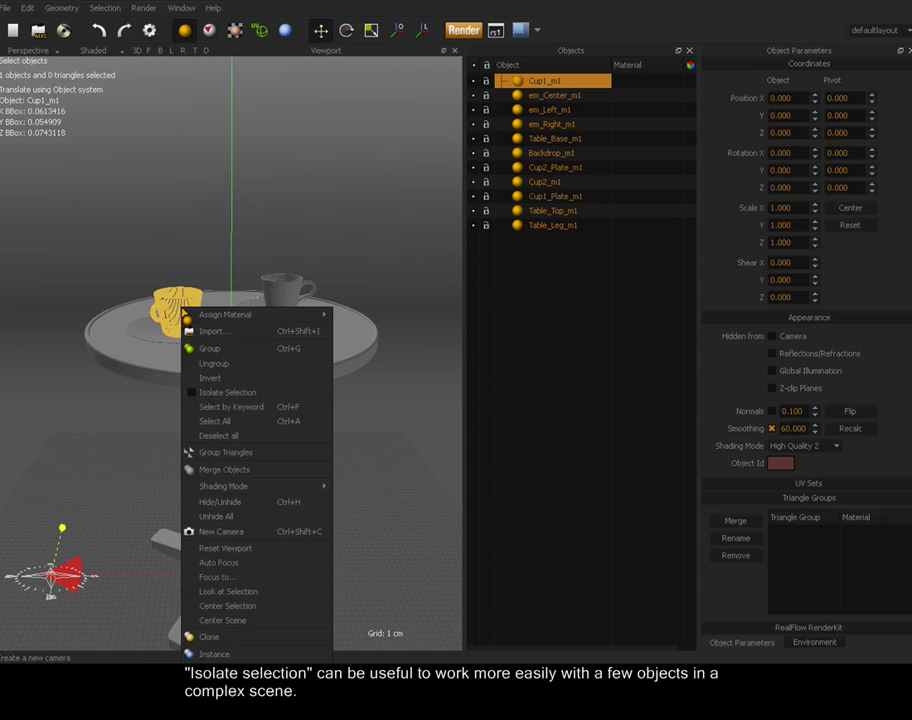
click(230, 393)
alt+drag(212, 366, 271, 343)
alt+right_drag(274, 345, 409, 157)
alt+drag(409, 157, 228, 309)
alt+right_drag(228, 309, 167, 299)
right_click(189, 214)
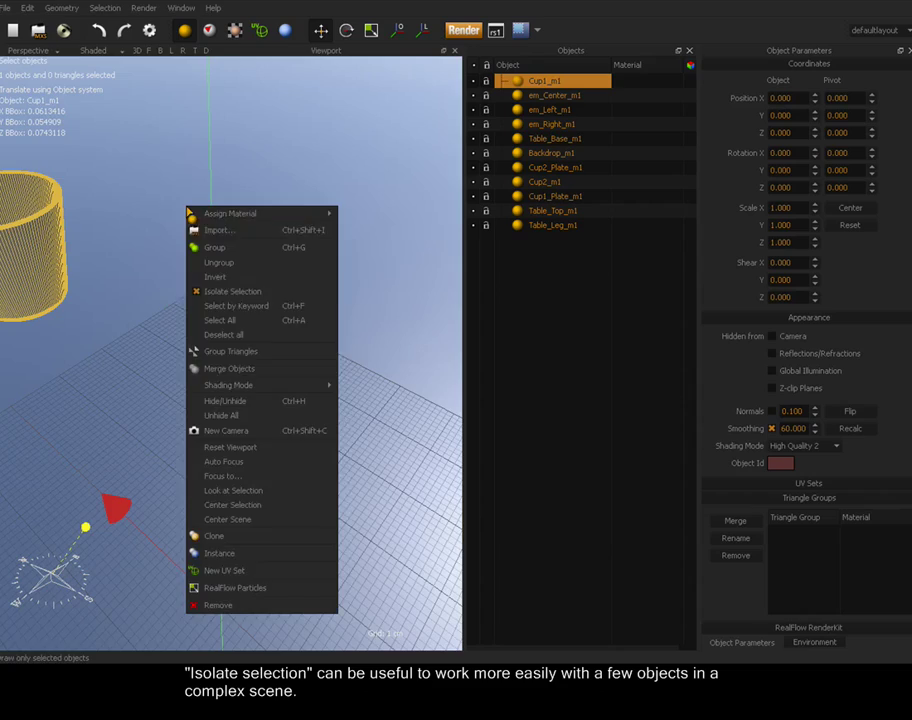
click(233, 505)
alt+drag(153, 413, 146, 366)
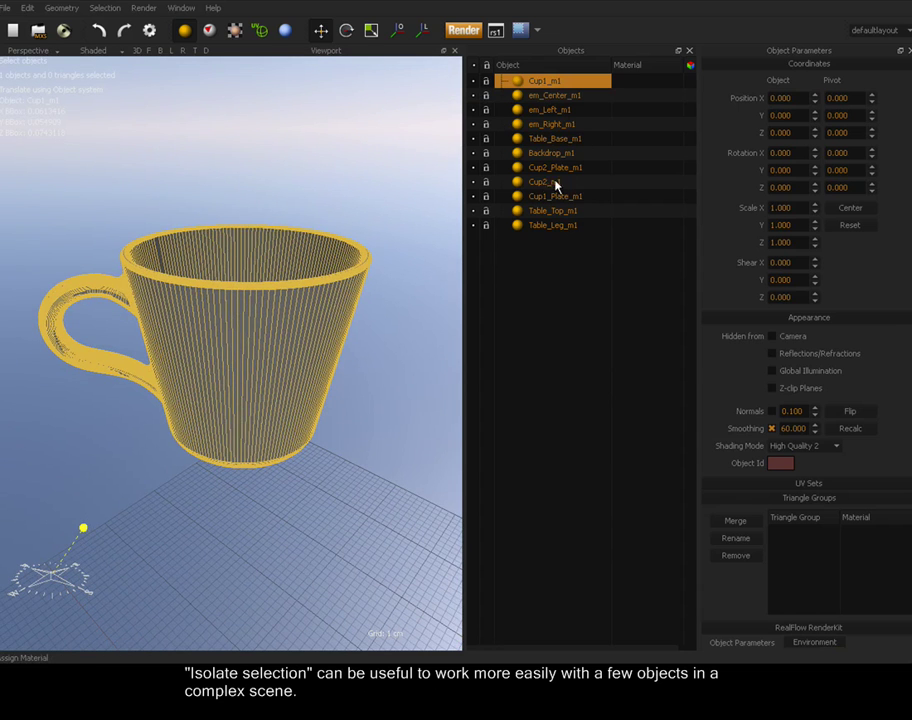
Step: Show Cup1_Plate_m1 in isolation, reselect Cup1_m1, and turn off Isolate Selection
click(541, 197)
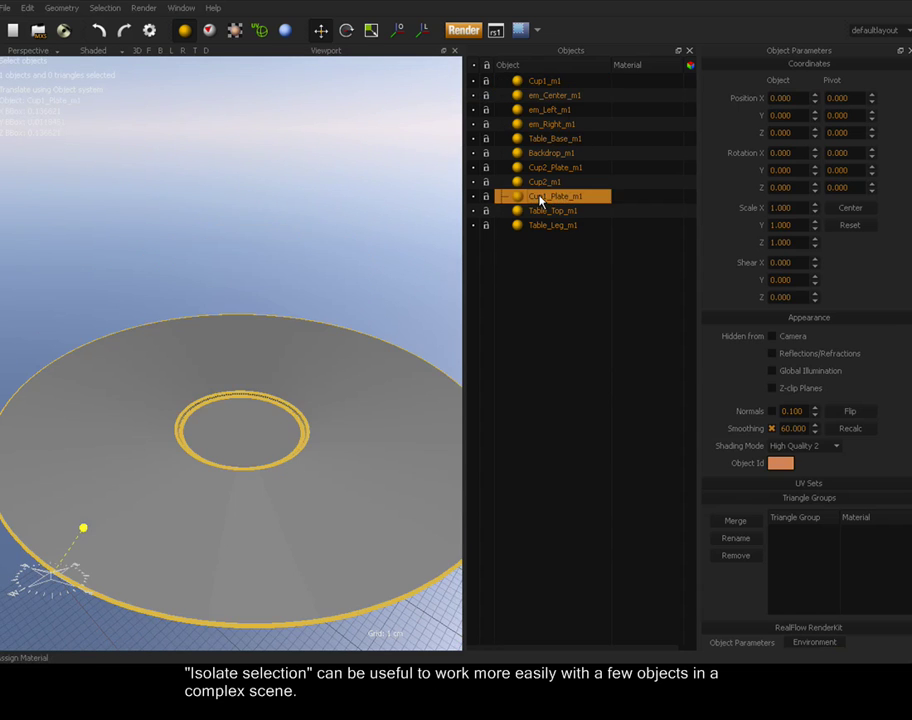
click(545, 81)
right_click(220, 262)
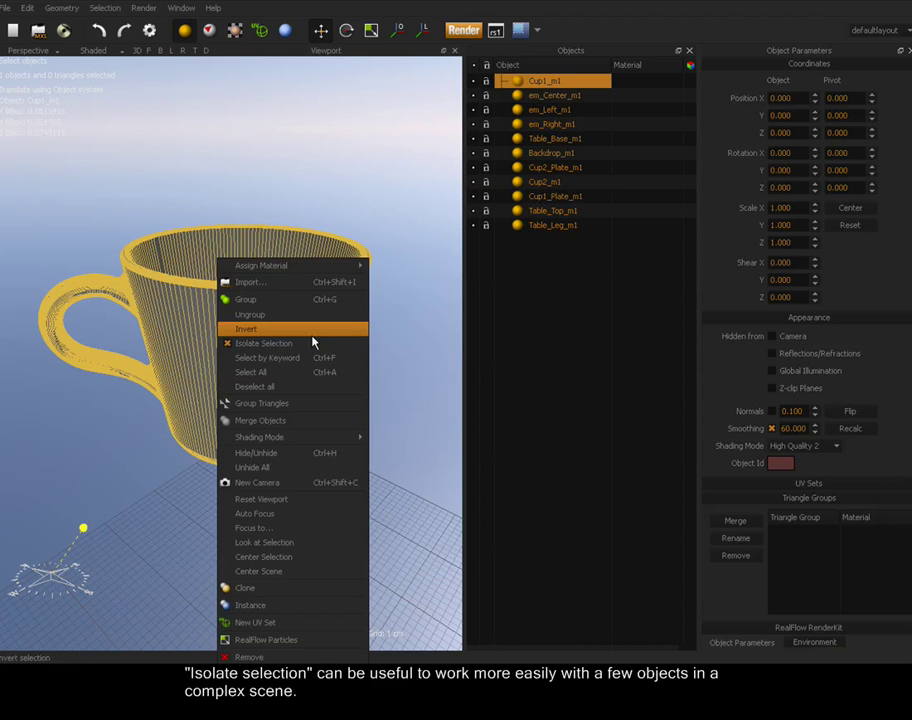
click(282, 345)
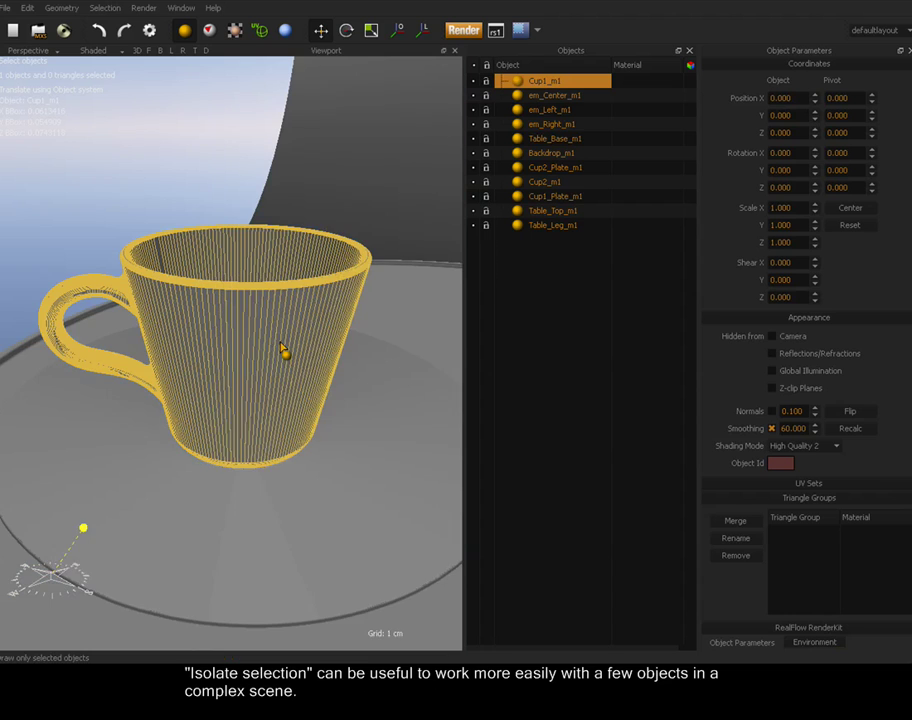
scroll(300, 280, down, 2)
Step: Center the view on the whole scene, and center it back on the selected Cup1_m1
right_click(207, 176)
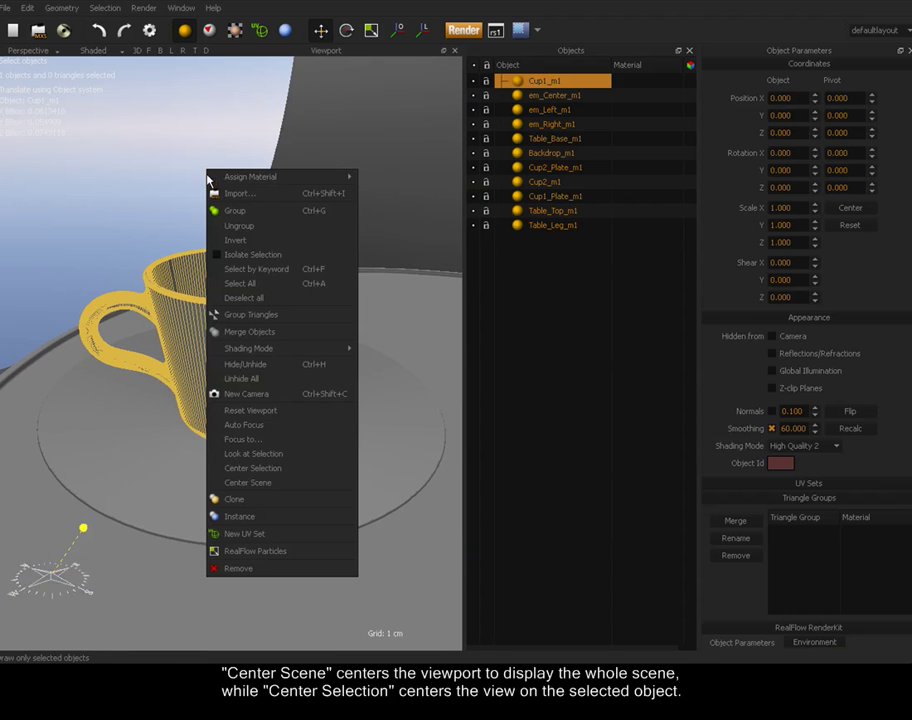
click(240, 482)
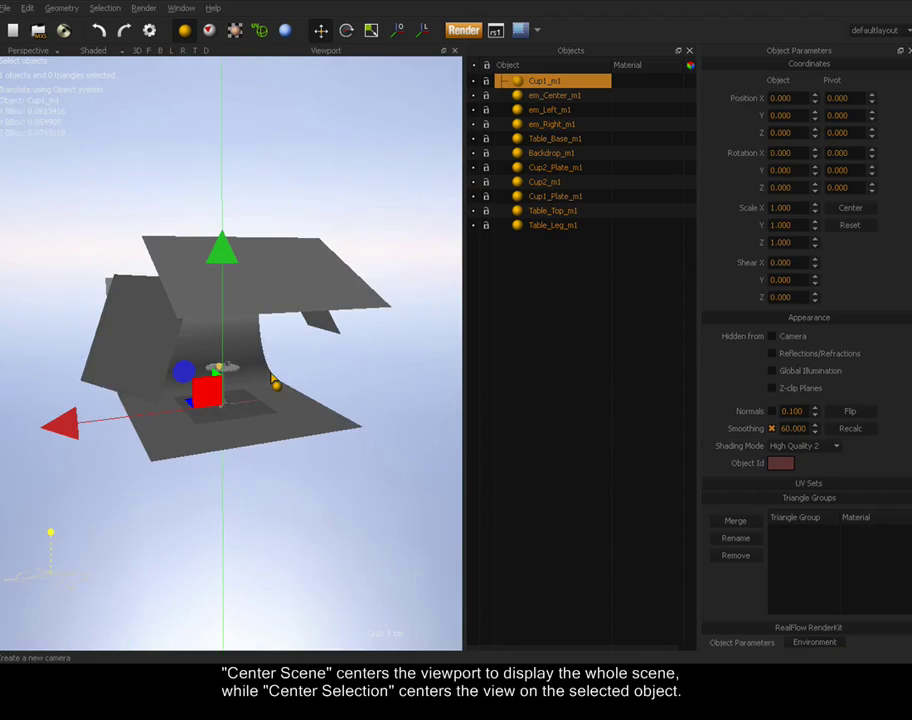
right_click(222, 340)
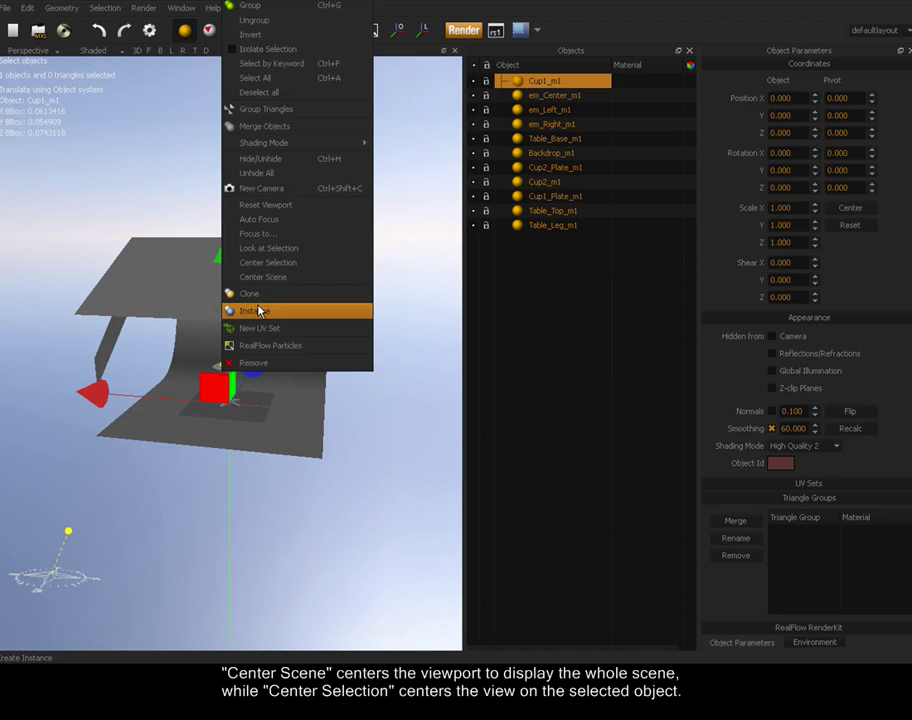
click(268, 263)
Step: Group both cups and their plates under the name Cups
scroll(291, 384, down, 3)
alt+drag(238, 369, 274, 405)
click(398, 273)
shift+click(255, 343)
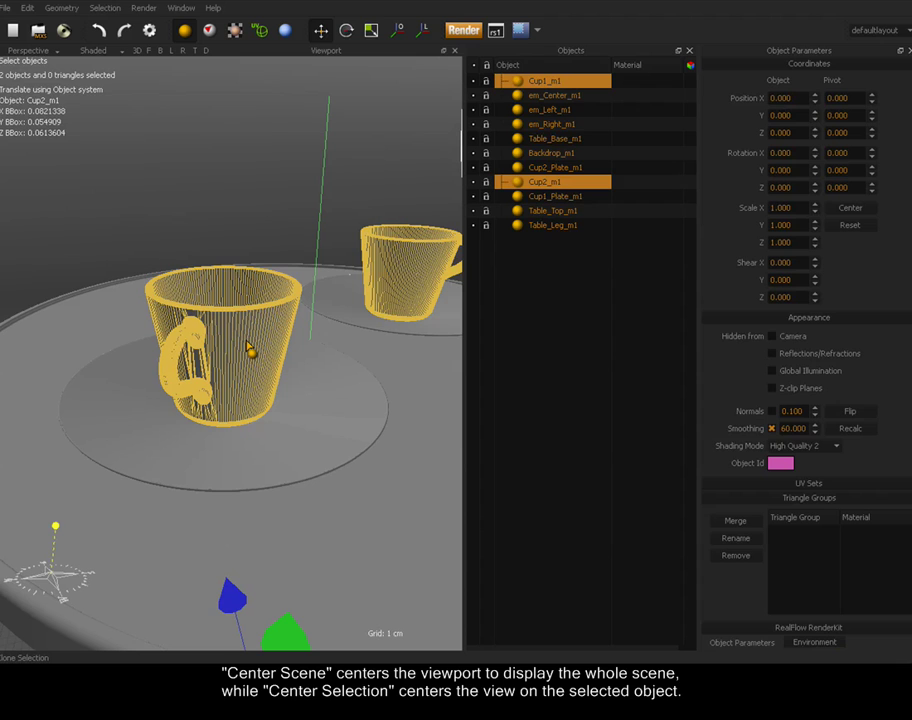
shift+click(331, 402)
shift+click(340, 315)
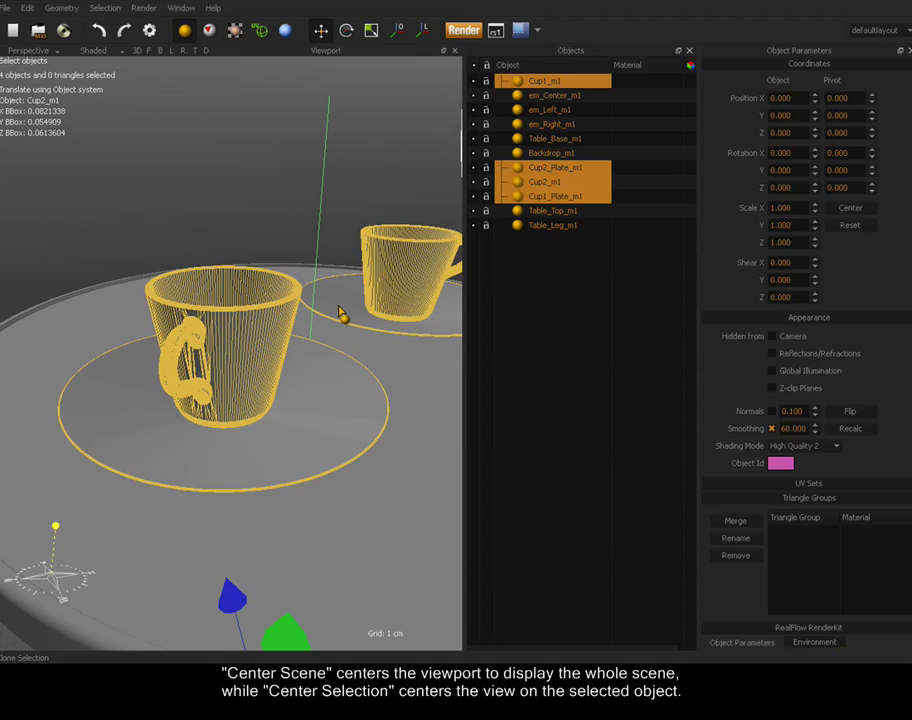
right_click(340, 300)
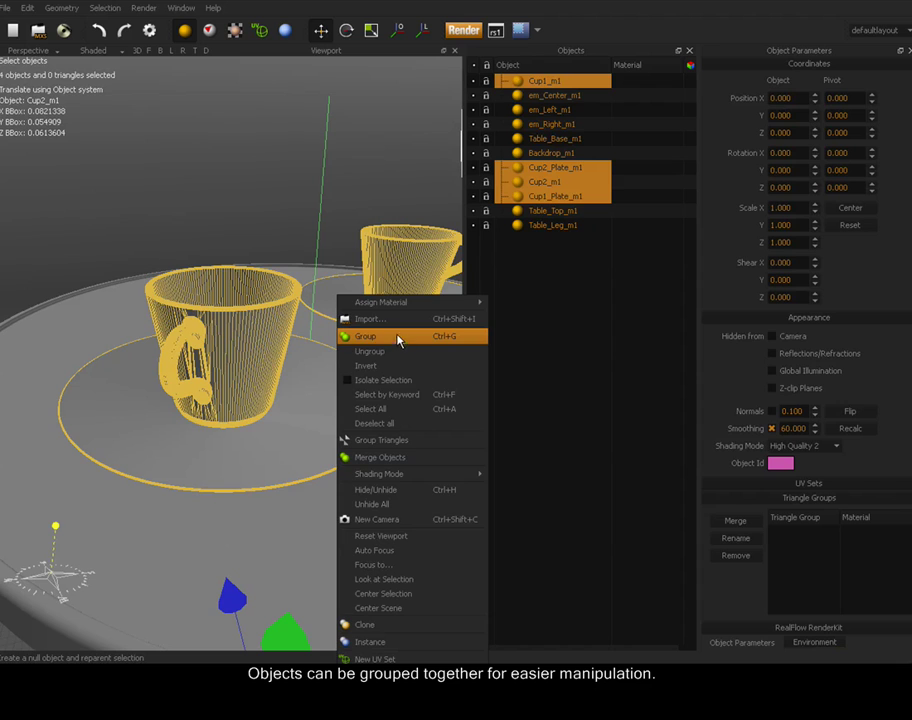
click(383, 338)
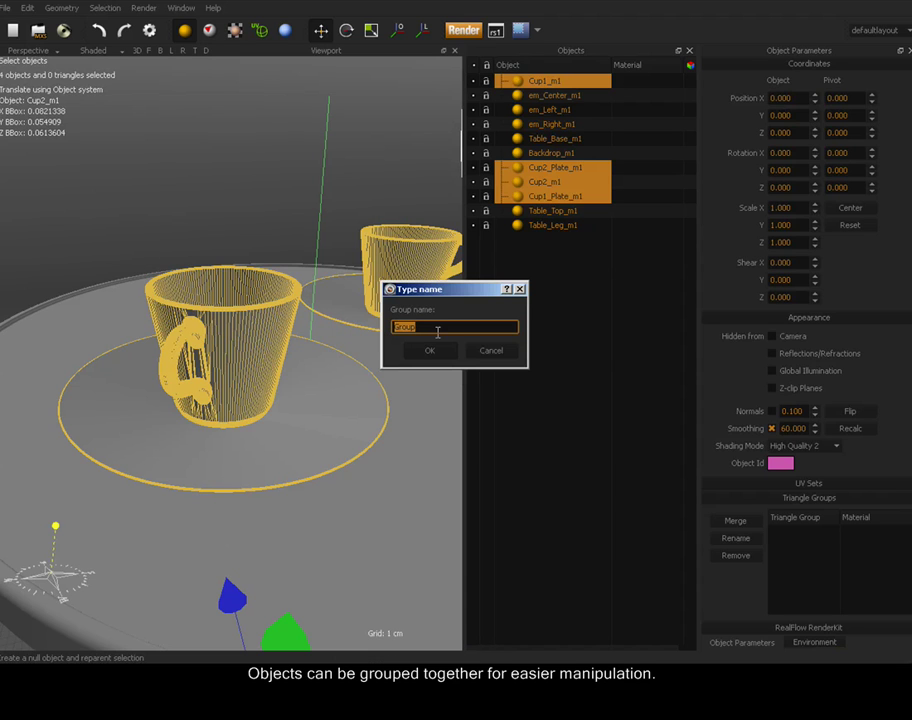
key(Return)
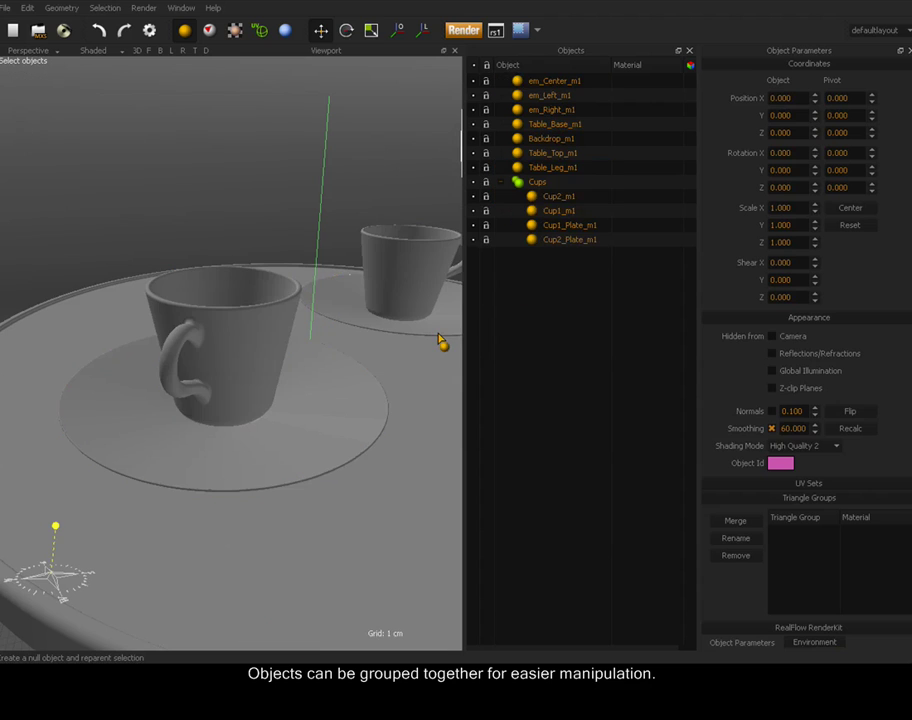
Step: Select the Cups group and collapse it in the object list
click(538, 183)
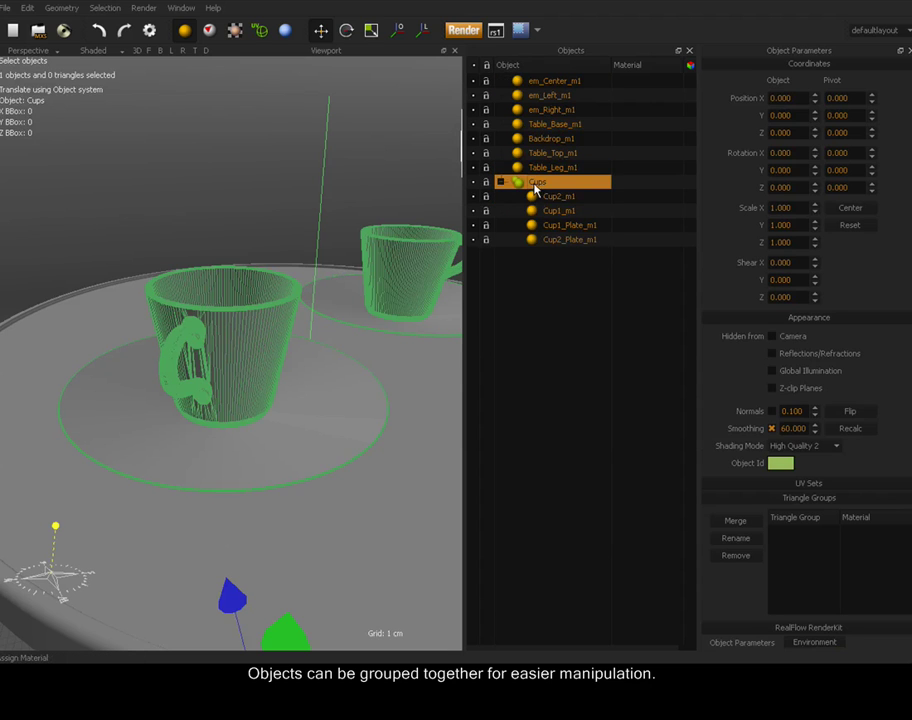
click(500, 182)
Step: Try moving the Cups group about 0.119 along the X axis
alt+right_drag(292, 380, 277, 405)
alt+middle_drag(277, 405, 321, 330)
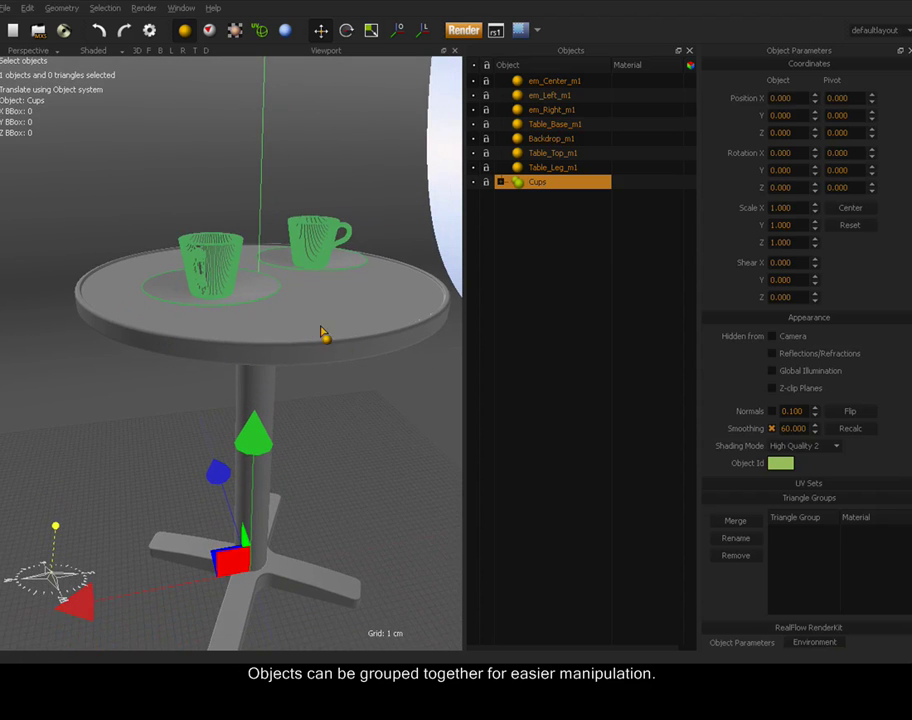
alt+right_drag(321, 330, 270, 385)
drag(82, 567, 19, 556)
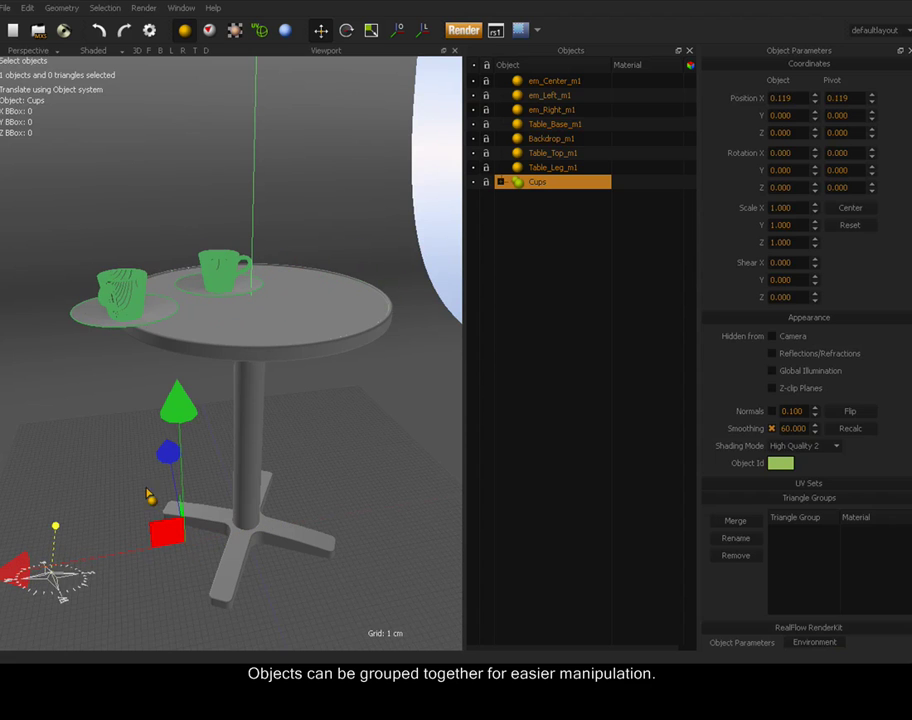
alt+right_drag(228, 433, 268, 430)
alt+middle_drag(267, 427, 330, 321)
alt+drag(339, 370, 359, 377)
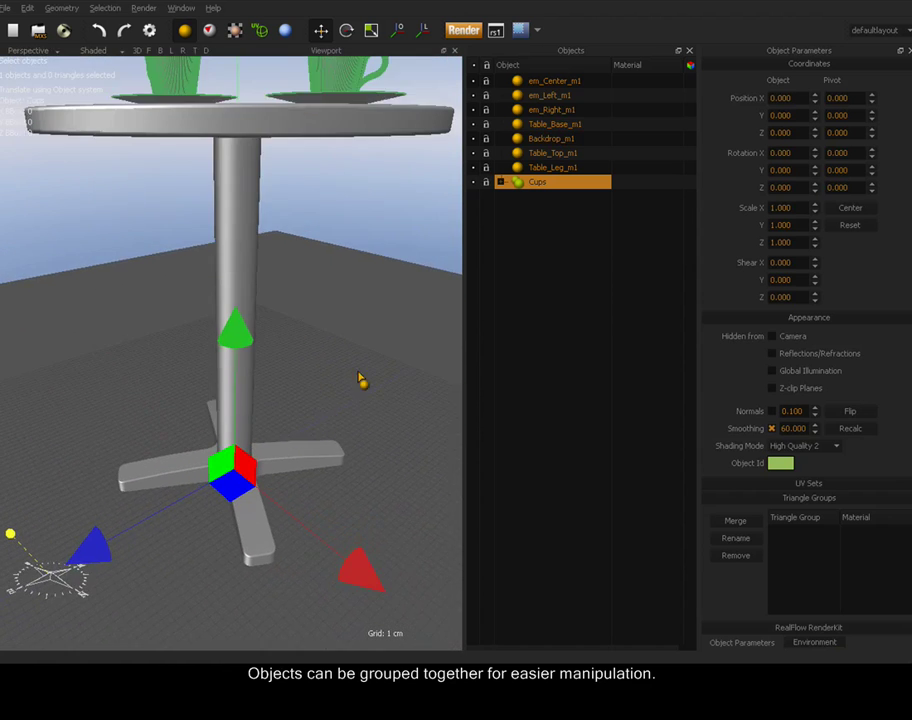
alt+right_drag(359, 377, 196, 435)
drag(232, 430, 203, 430)
alt+drag(342, 380, 291, 385)
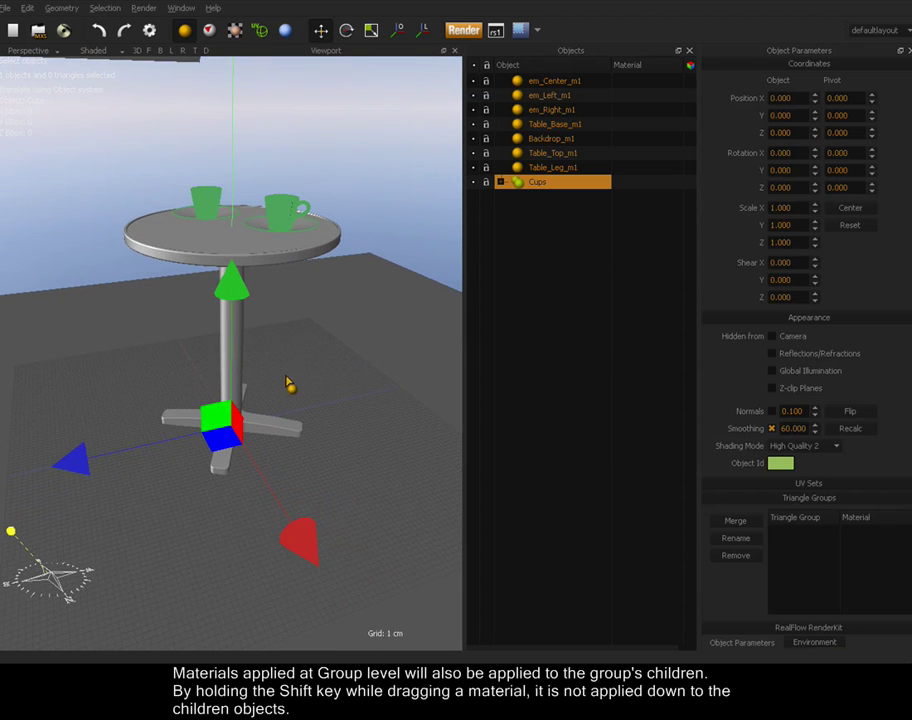
Step: Try scaling the Cups group along its Z axis, and undo the scaling
click(371, 32)
drag(78, 462, 178, 477)
alt+drag(232, 470, 187, 533)
key(ctrl+z)
Step: Group the table top, leg and base under the name Table
alt+drag(316, 362, 100, 368)
alt+right_drag(97, 361, 152, 308)
alt+middle_drag(152, 308, 178, 334)
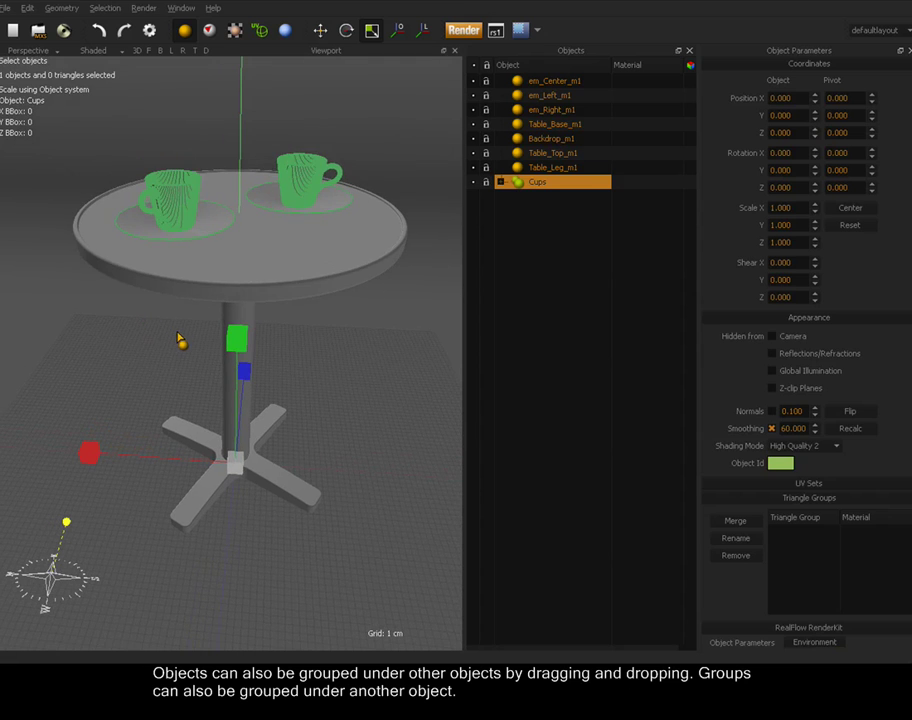
click(265, 290)
shift+click(246, 320)
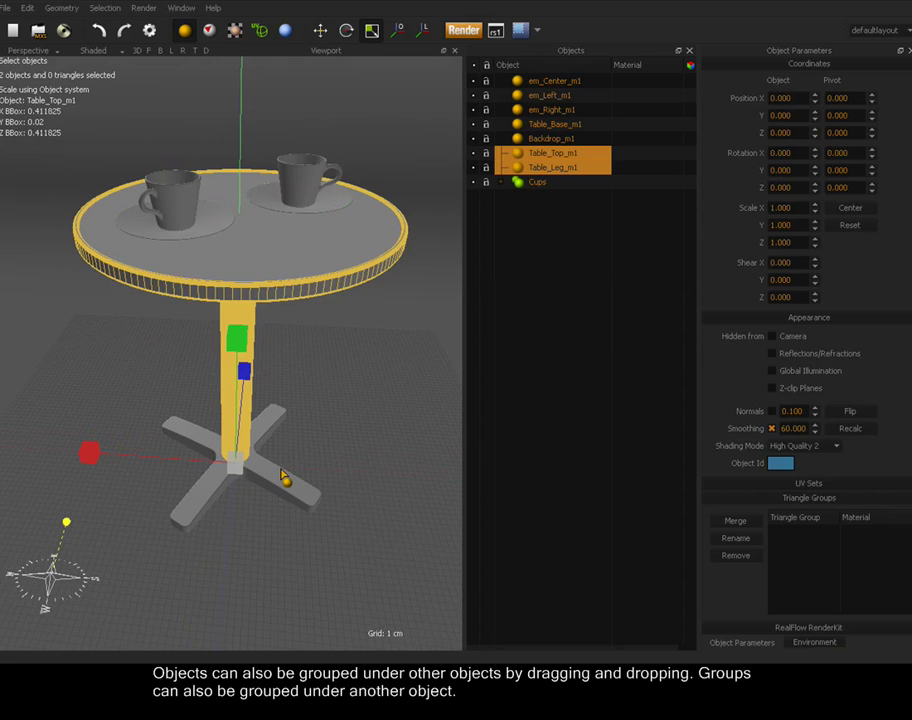
shift+click(282, 482)
right_click(277, 477)
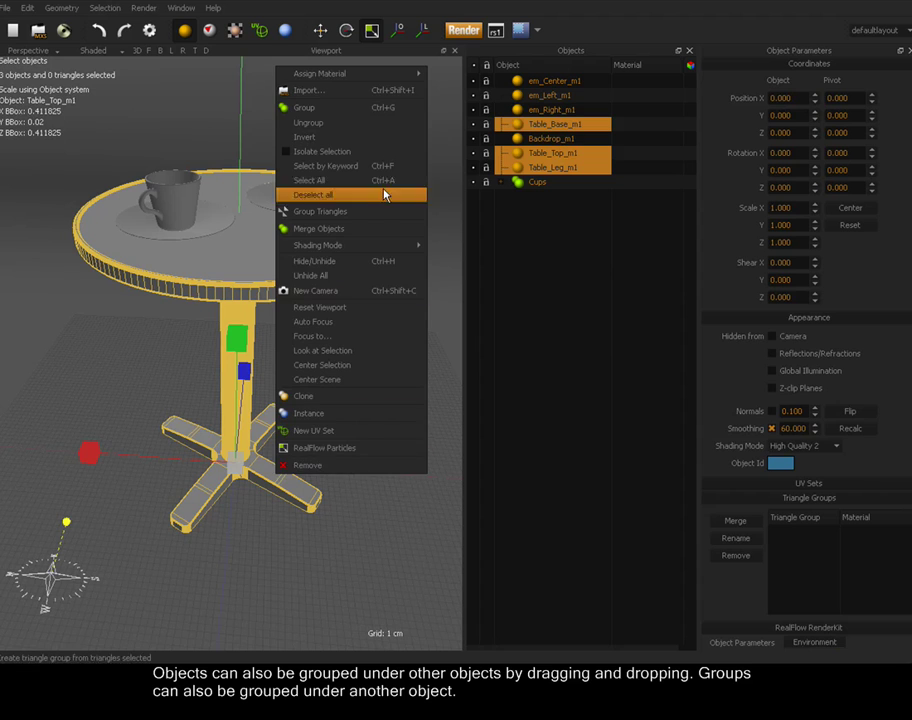
click(323, 117)
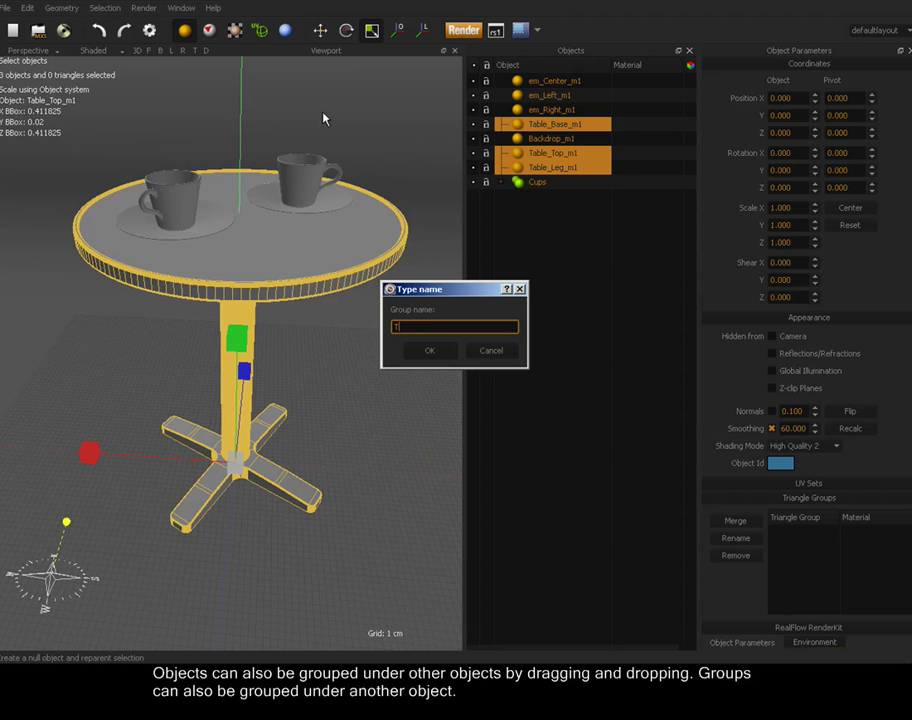
key(Return)
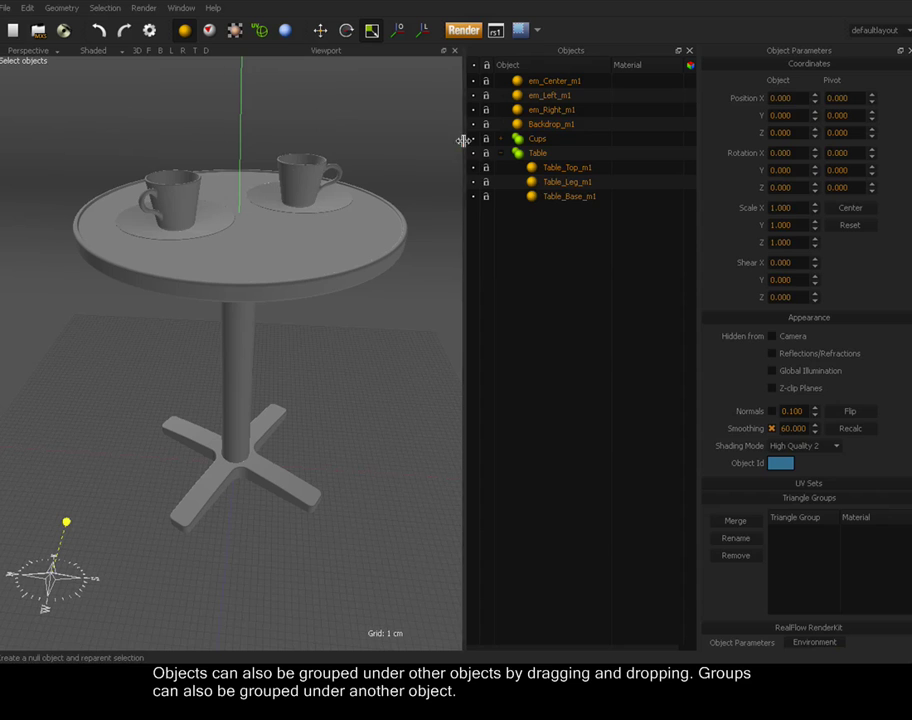
Step: Nest the Cups group inside the Table group, collapse Cups, and select the Table group
click(500, 153)
drag(538, 139, 580, 160)
click(517, 197)
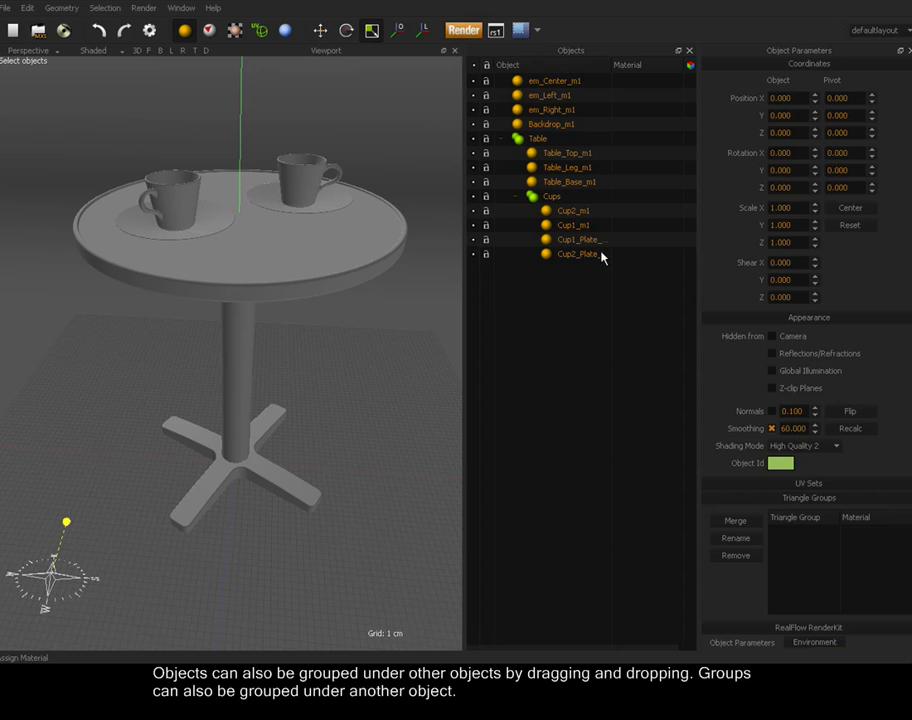
click(517, 197)
click(538, 139)
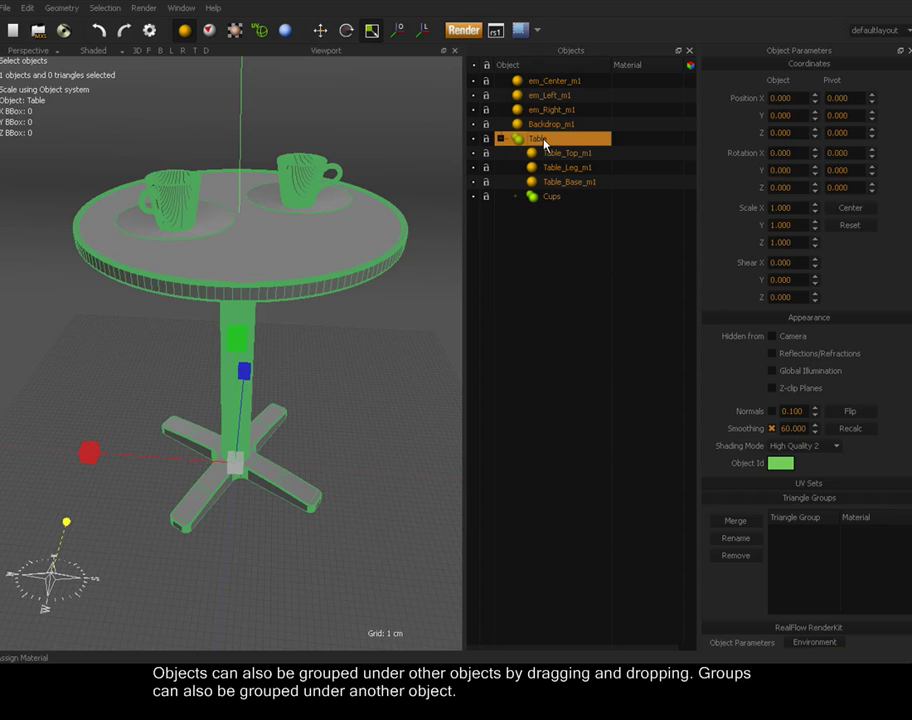
Step: Expand the Cups group and make Cup1_Plate_m1 a child of Cup1_m1
click(518, 200)
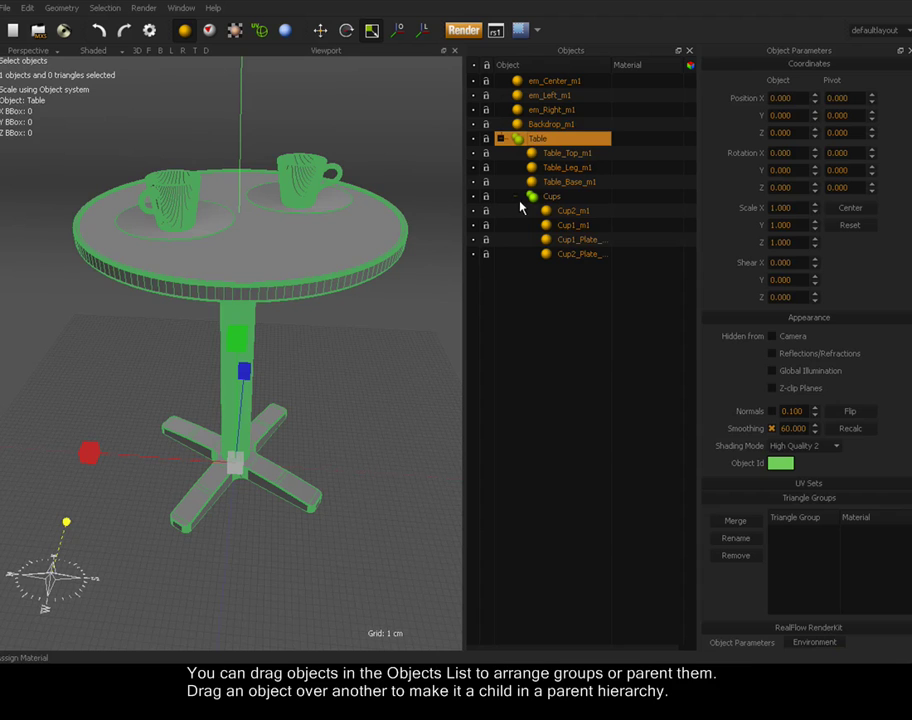
click(580, 240)
drag(580, 240, 590, 226)
Step: Widen the Object column, make Cup2_Plate_m1 a child of Cup2_m1, and collapse both cup hierarchies
click(580, 255)
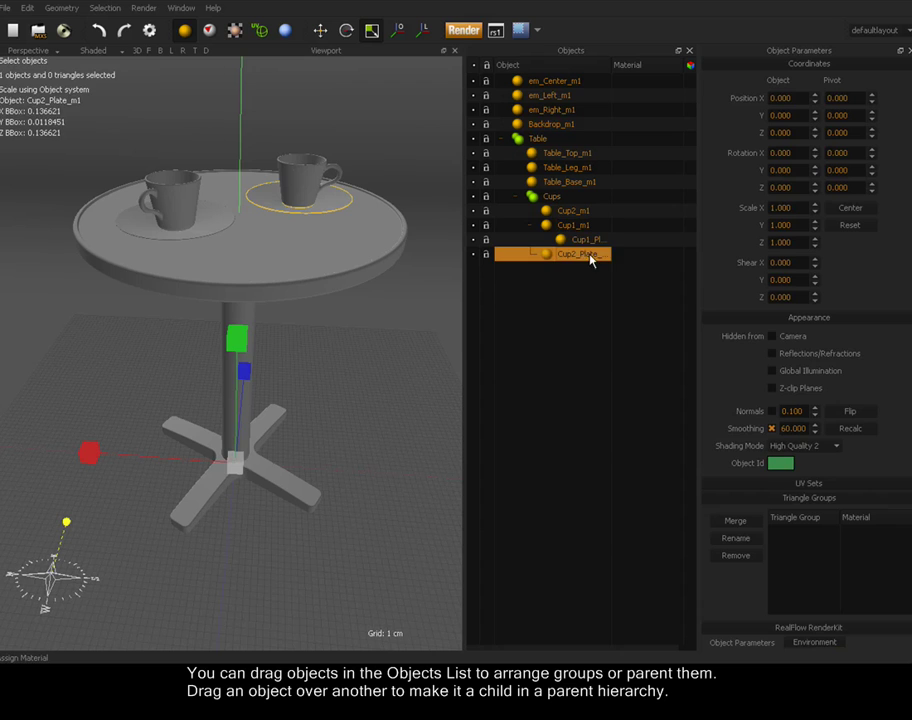
drag(610, 69, 643, 69)
drag(588, 257, 575, 222)
click(530, 240)
click(530, 211)
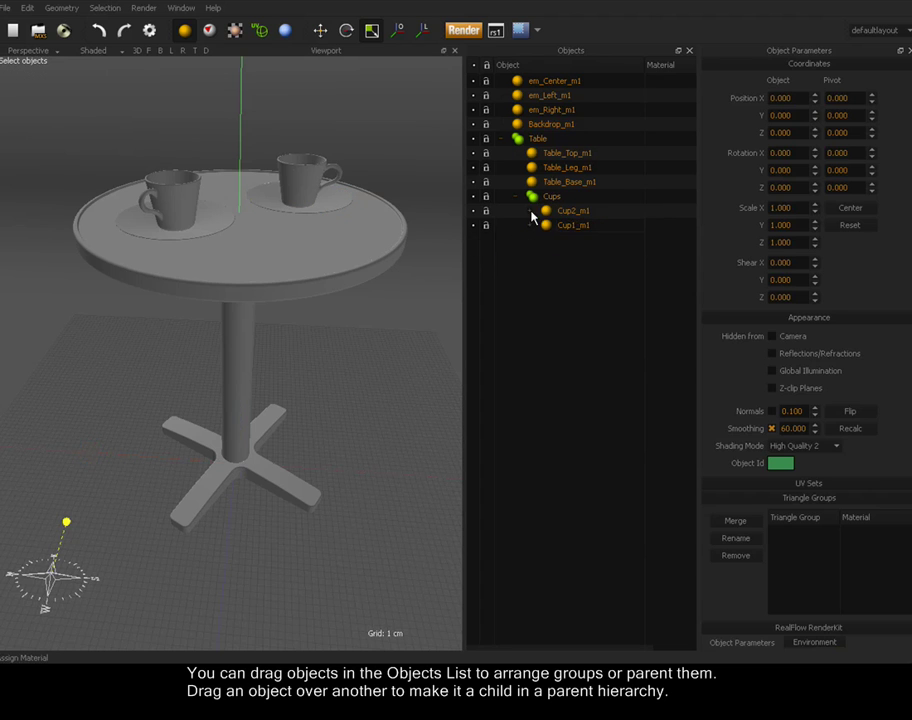
Step: Collapse the Cups group and move the Table group slightly along its X axis, to about 0.007
click(517, 197)
click(550, 198)
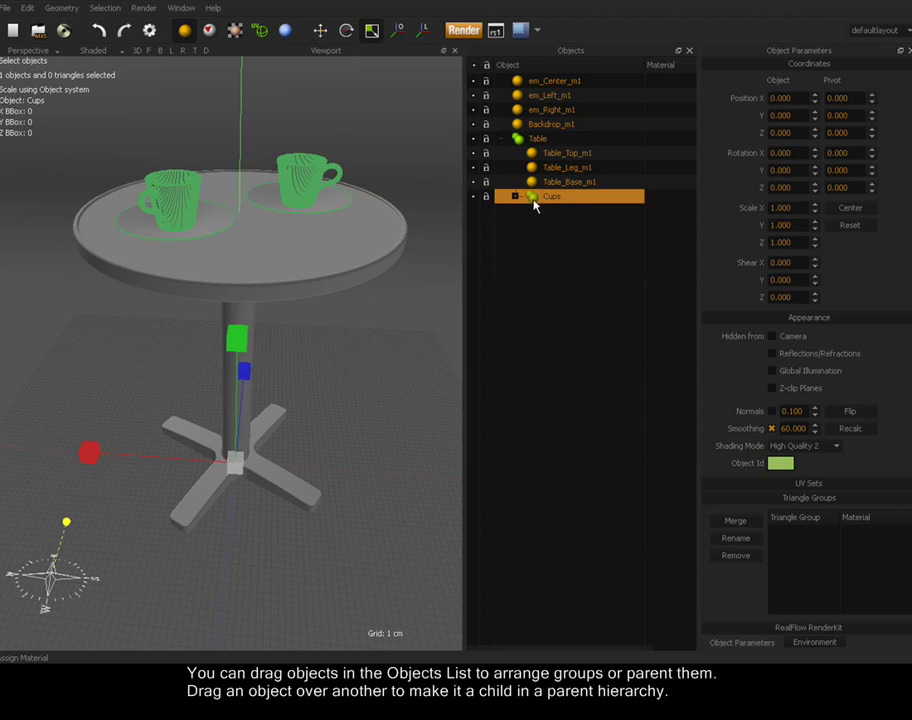
click(538, 139)
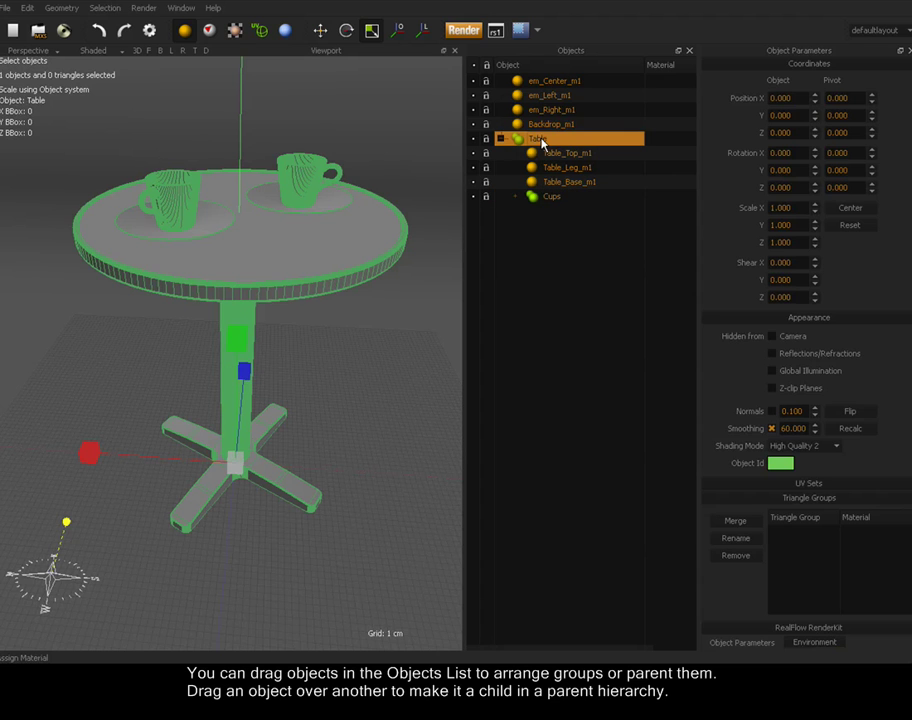
click(320, 31)
mouse_move(93, 460)
mouse_down()
mouse_move(25, 447)
mouse_move(88, 454)
mouse_up()
Step: Rotate the Table group about its Z axis by about -24 degrees
alt+drag(327, 408, 260, 416)
alt+right_drag(310, 376, 306, 463)
alt+drag(306, 463, 304, 422)
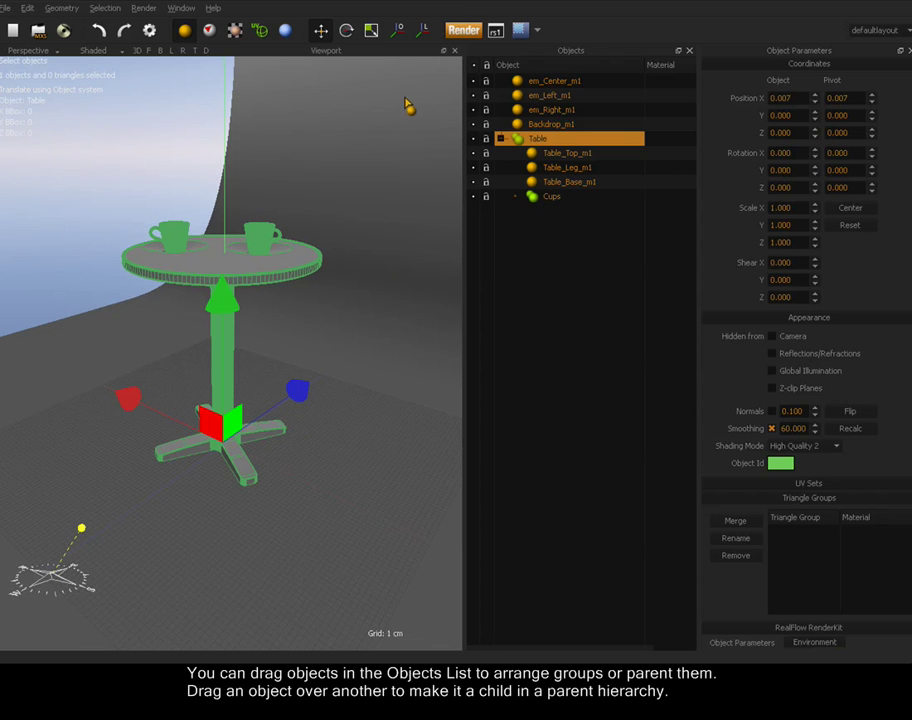
click(347, 31)
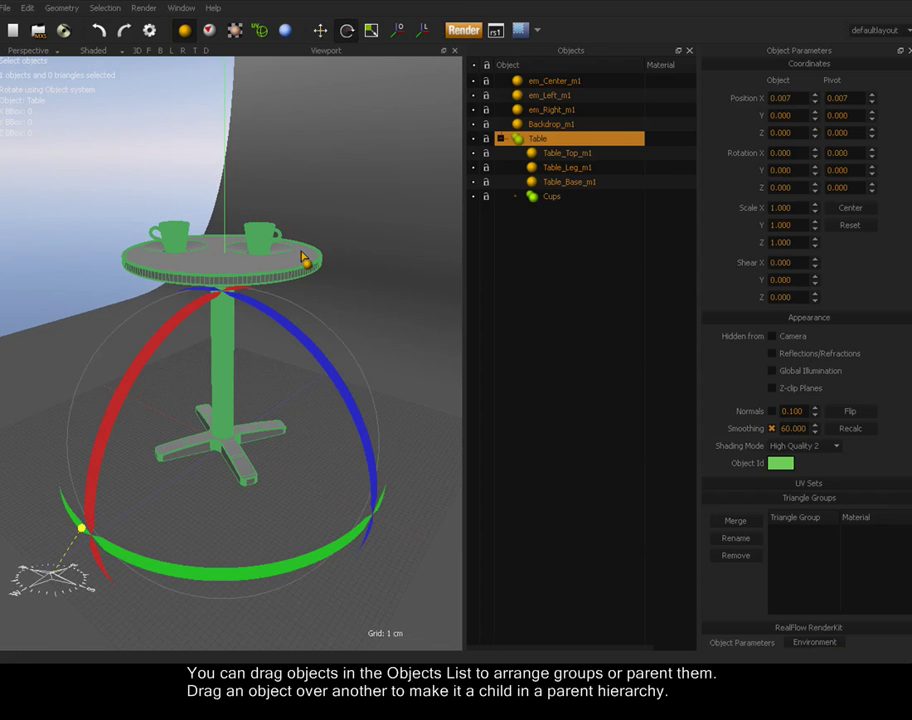
drag(358, 432, 340, 368)
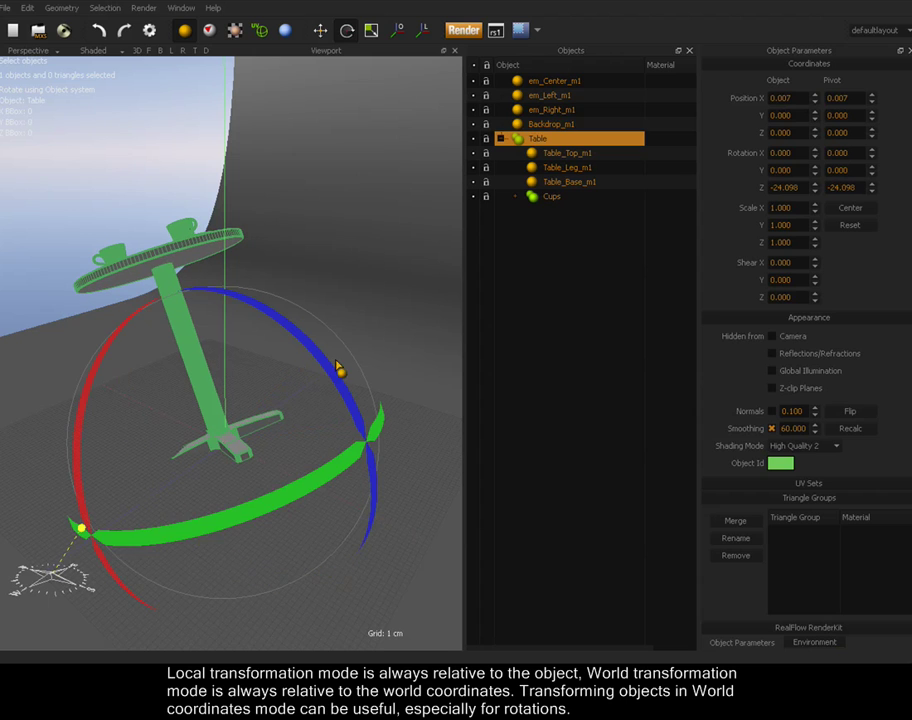
Step: Switch to World transformation mode and rotate the Table group about the world Y and Z axes, to about 36.8, -53.2, -68.6 degrees
click(424, 35)
drag(228, 584, 8, 520)
drag(362, 432, 309, 360)
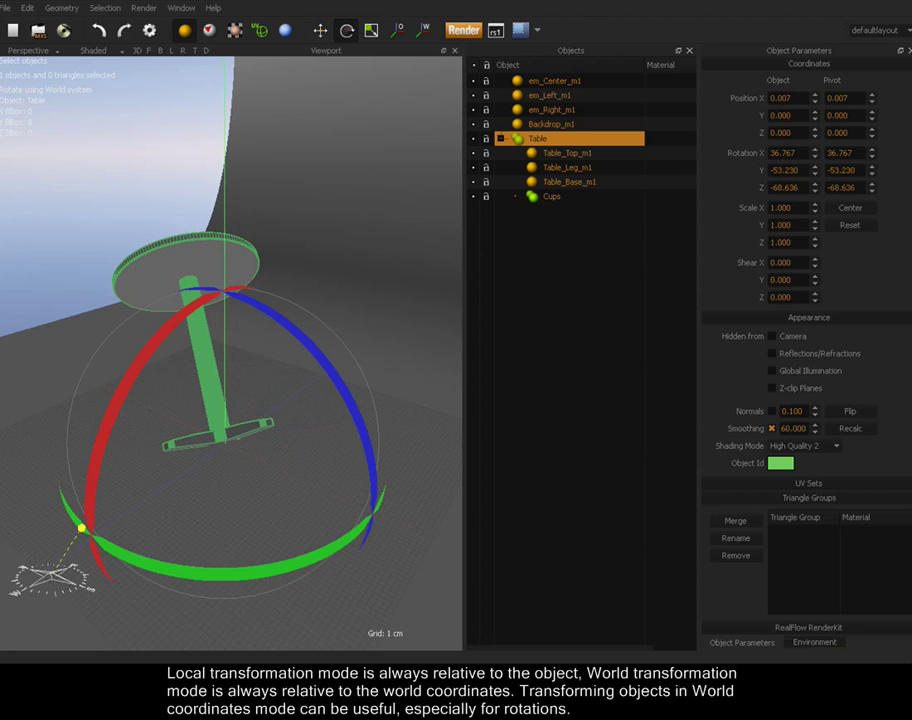
Step: Switch back to Local transformation mode and rotate the Table group about its own axes
click(425, 34)
alt+drag(305, 370, 238, 378)
drag(352, 381, 344, 456)
drag(140, 350, 98, 395)
Step: Undo all the World and Local rotations of the Table group
key(ctrl+z)
key(ctrl+z)
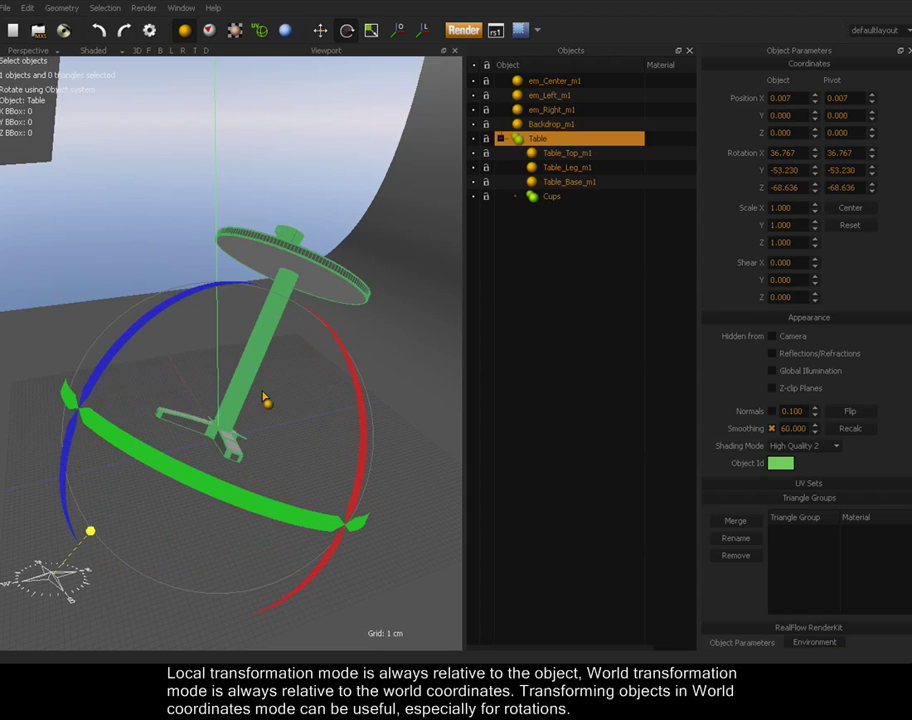
key(ctrl+z)
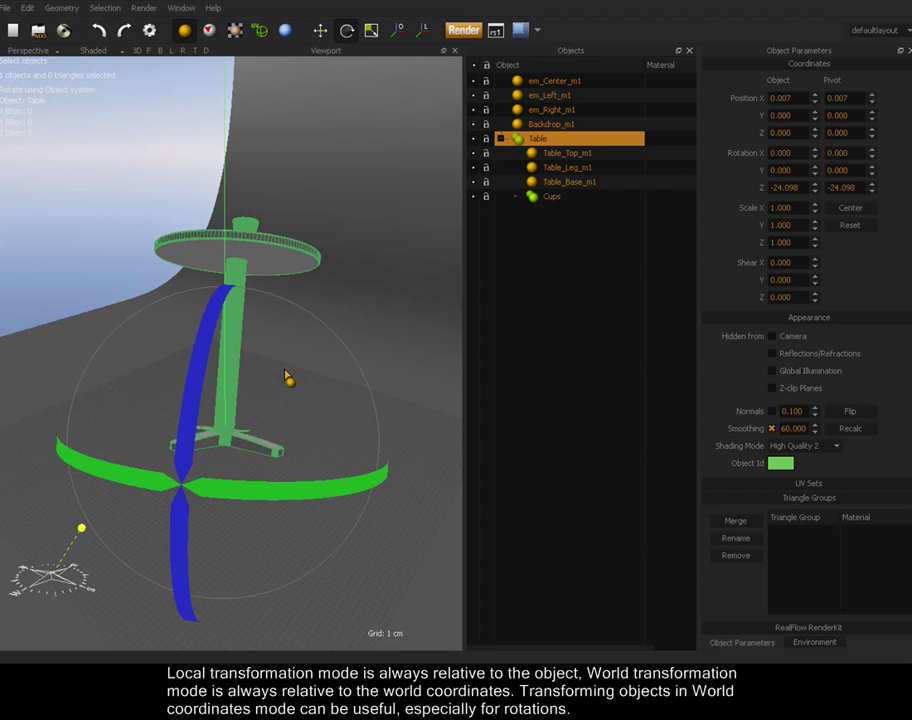
key(ctrl+z)
key(ctrl+z)
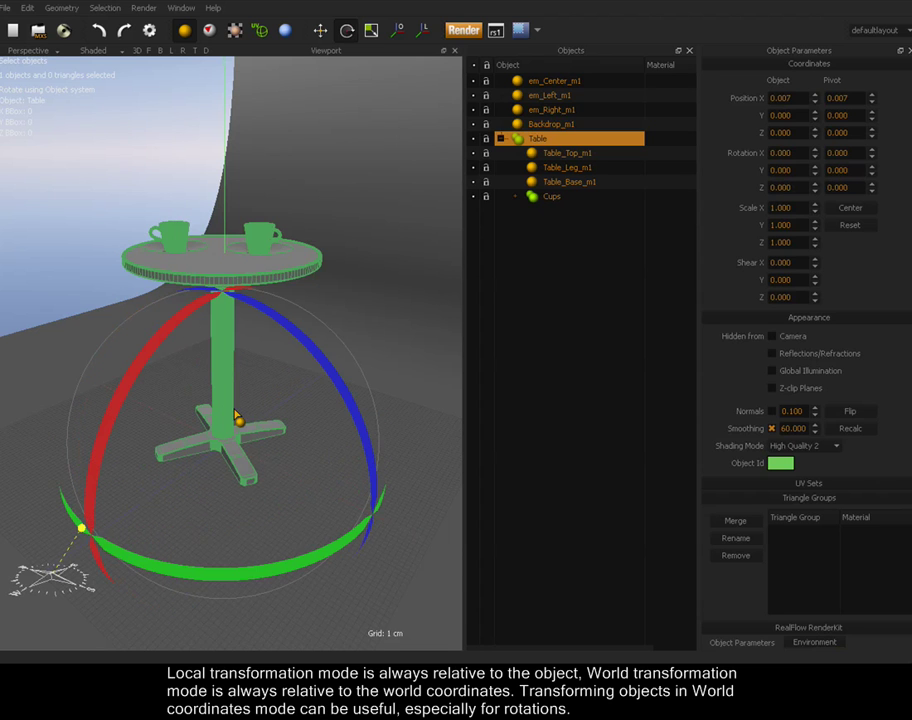
Step: Tilt the Table group with the rotation gizmo, nudge its rotation values, and reset all three rotation angles to 0 at once
alt+drag(188, 408, 240, 388)
alt+right_drag(314, 362, 247, 395)
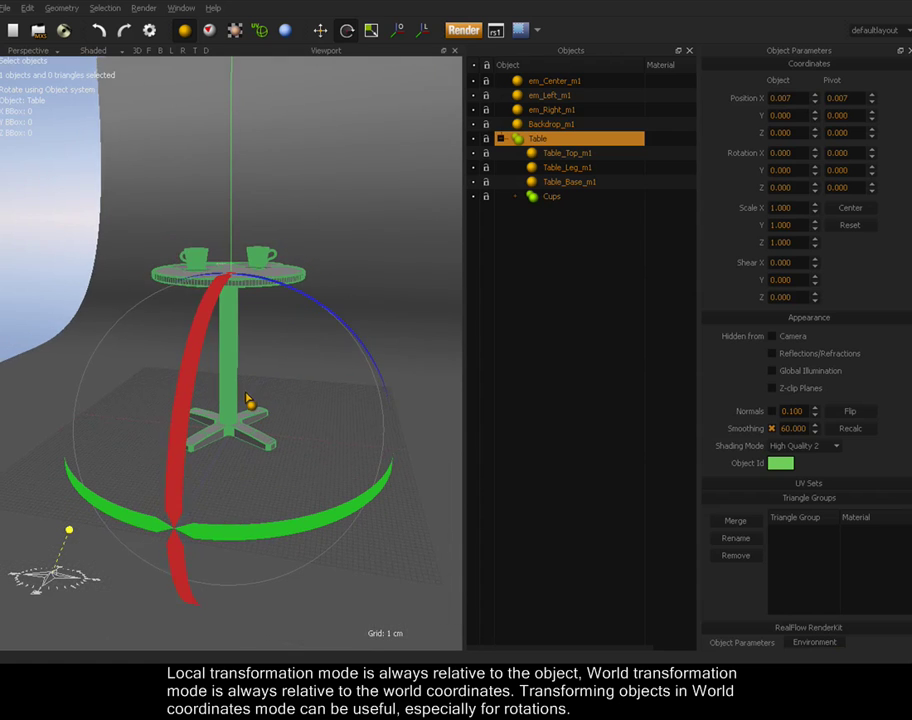
alt+drag(287, 392, 266, 408)
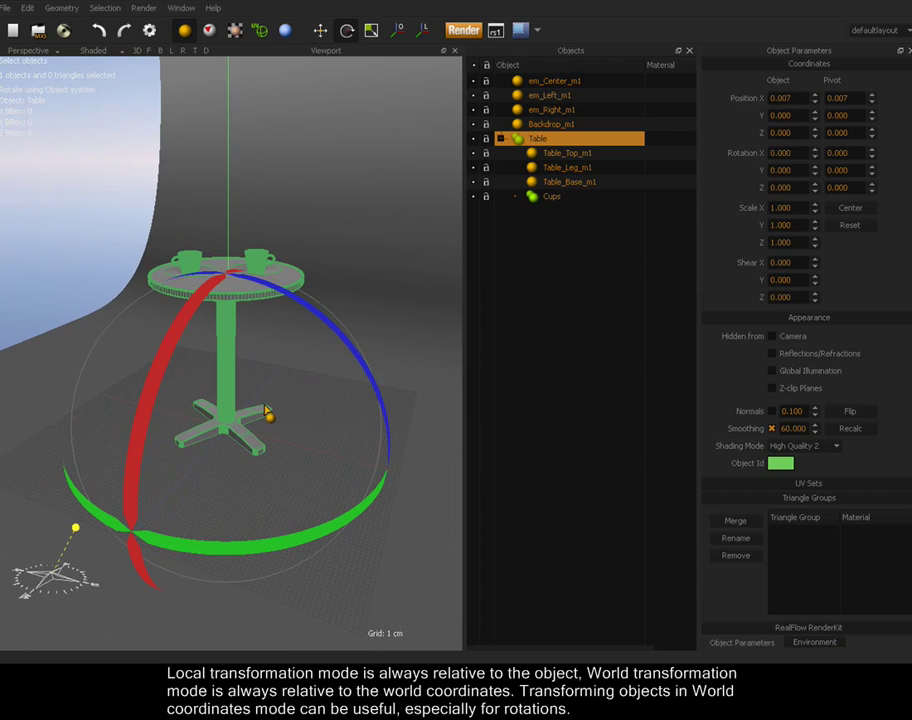
drag(356, 342, 313, 314)
drag(814, 188, 834, 2)
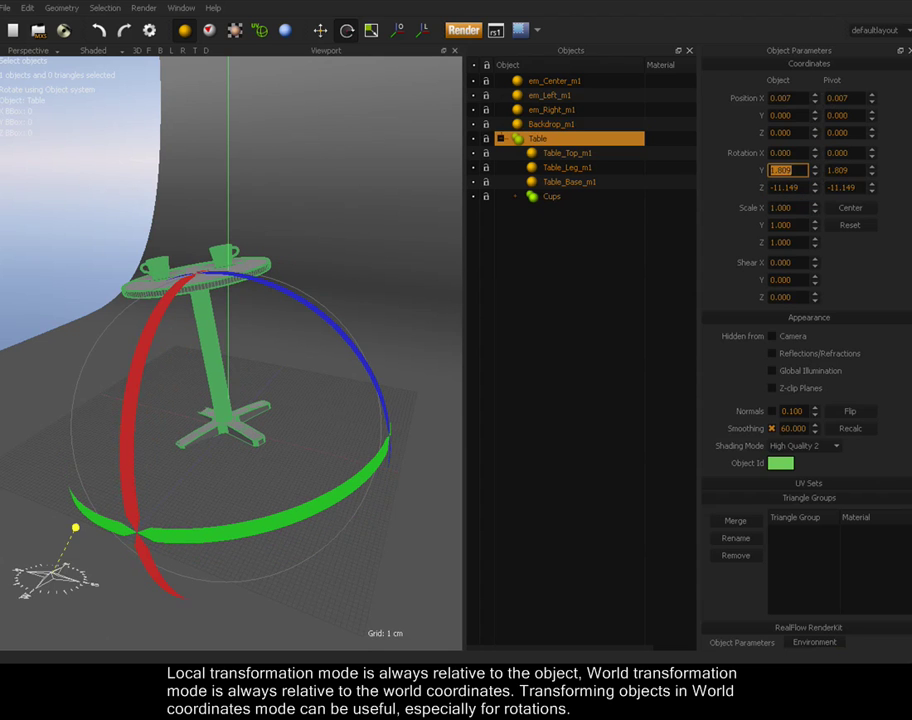
drag(815, 153, 822, 31)
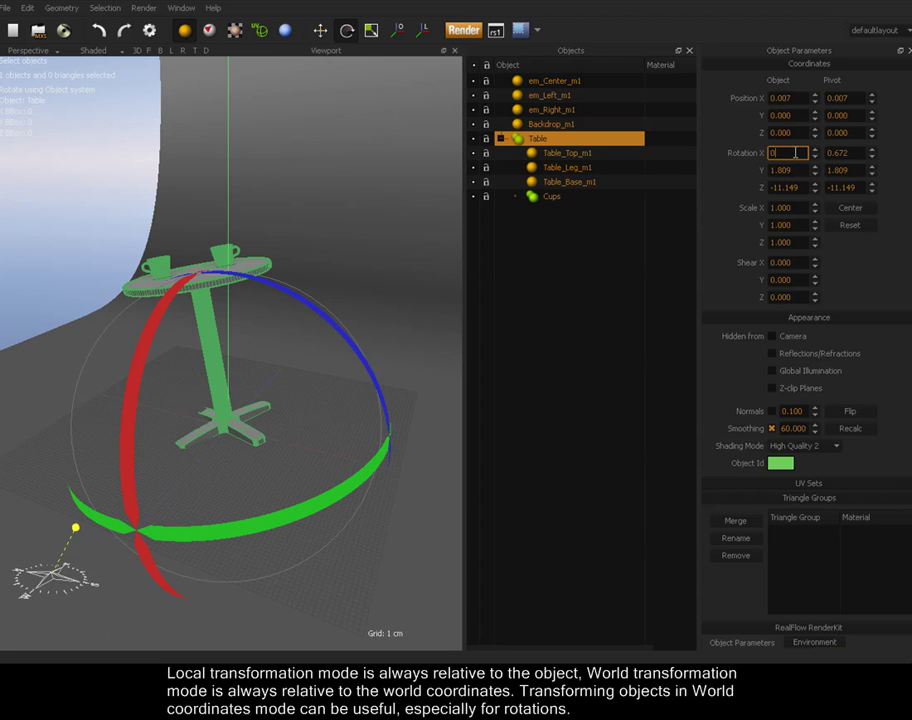
key(shift+Return)
Step: Set the Table group's X, Y and Z scale to 3 in a single entry
alt+drag(270, 420, 256, 445)
click(775, 207)
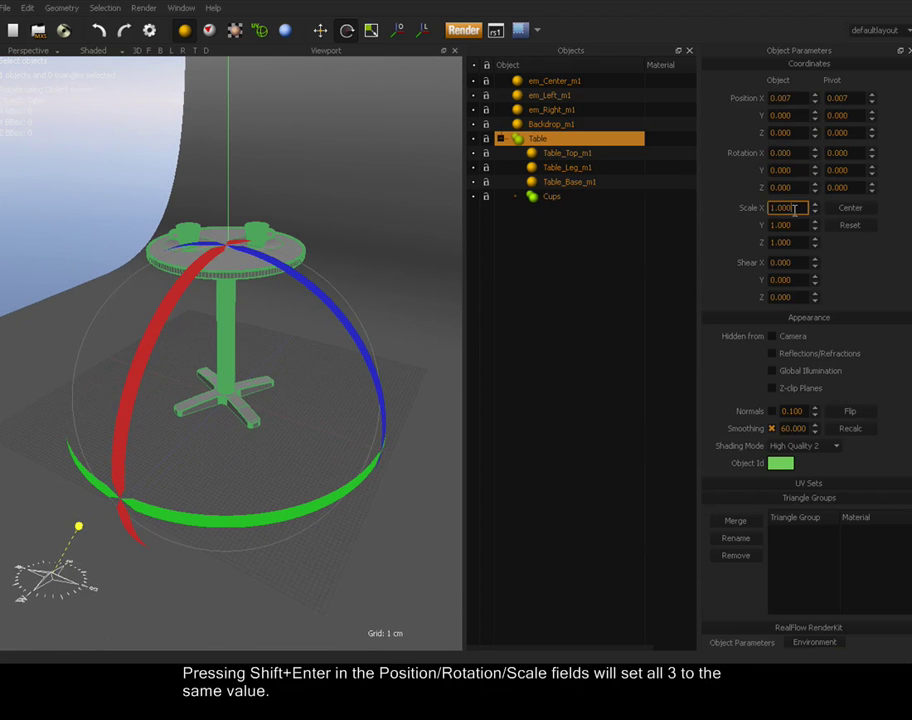
text(3)
key(shift+Return)
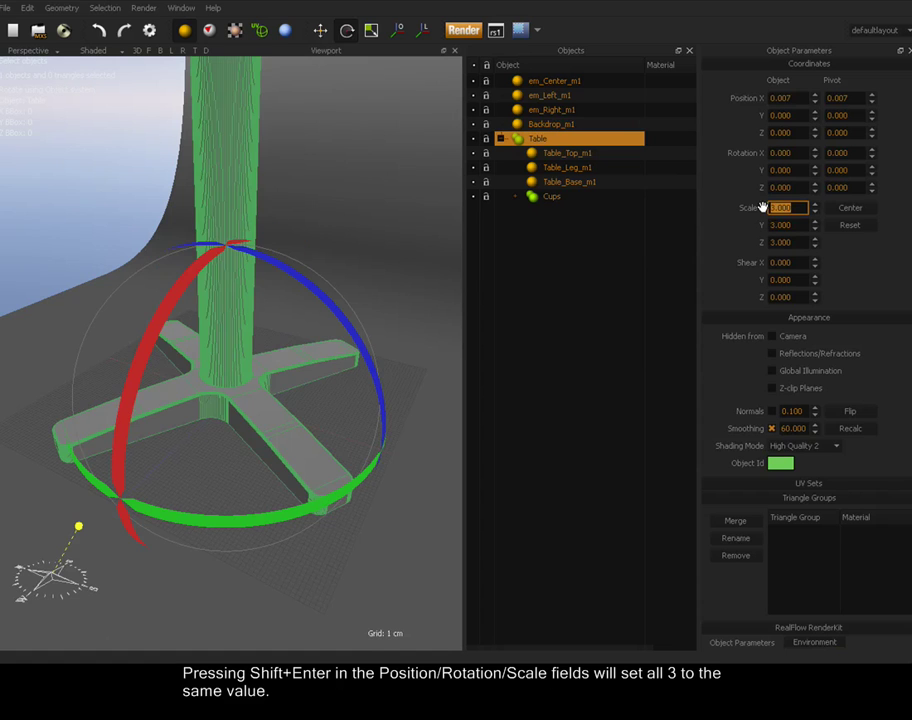
Step: Set the Table group's X, Y and Z scale to 1 in a single entry
alt+drag(258, 330, 201, 318)
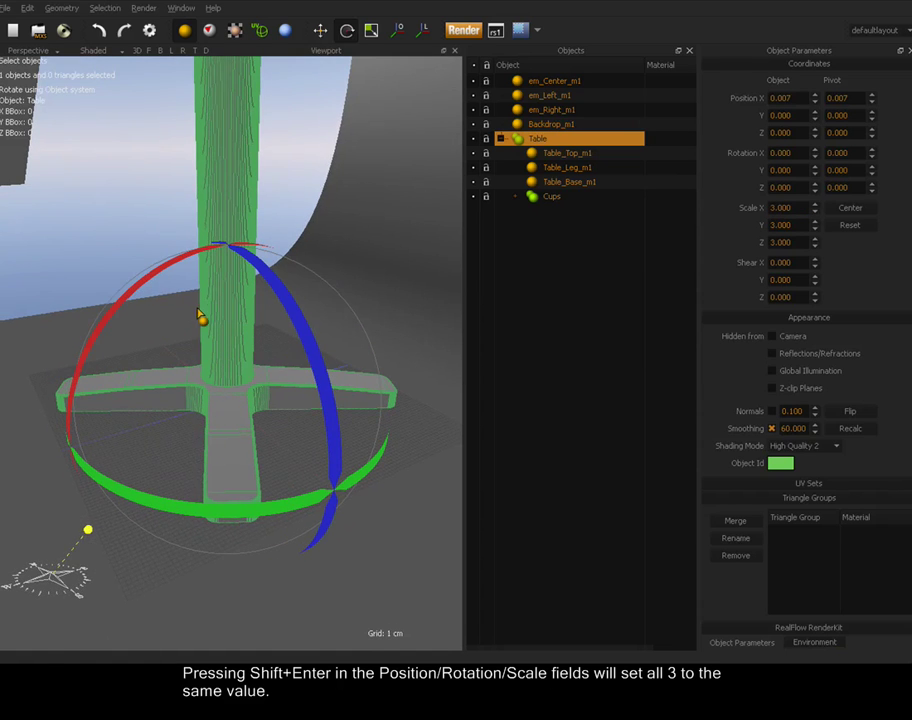
click(795, 208)
key(shift+Return)
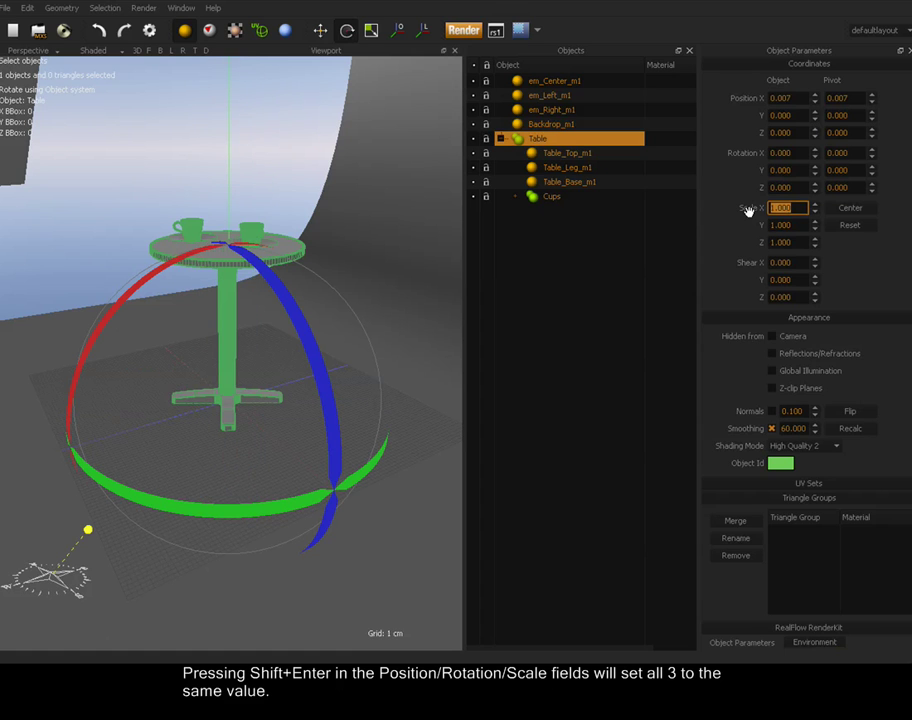
alt+drag(222, 350, 385, 384)
click(812, 320)
click(810, 319)
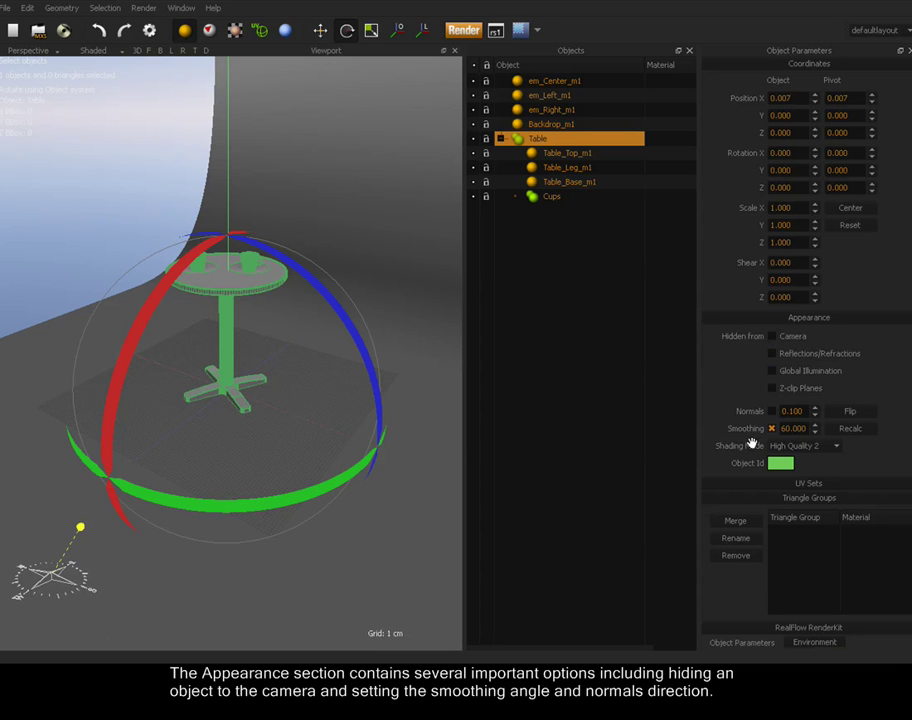
Step: Center the view on Table_Top_m1 and display its normals with a length of about 0.004
click(570, 155)
right_click(223, 317)
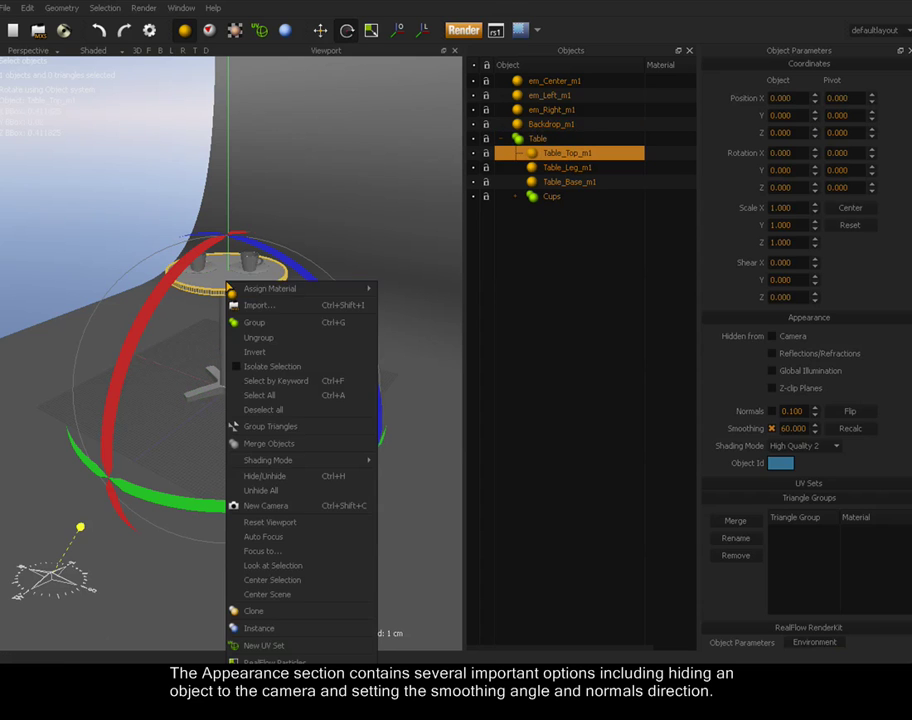
click(286, 590)
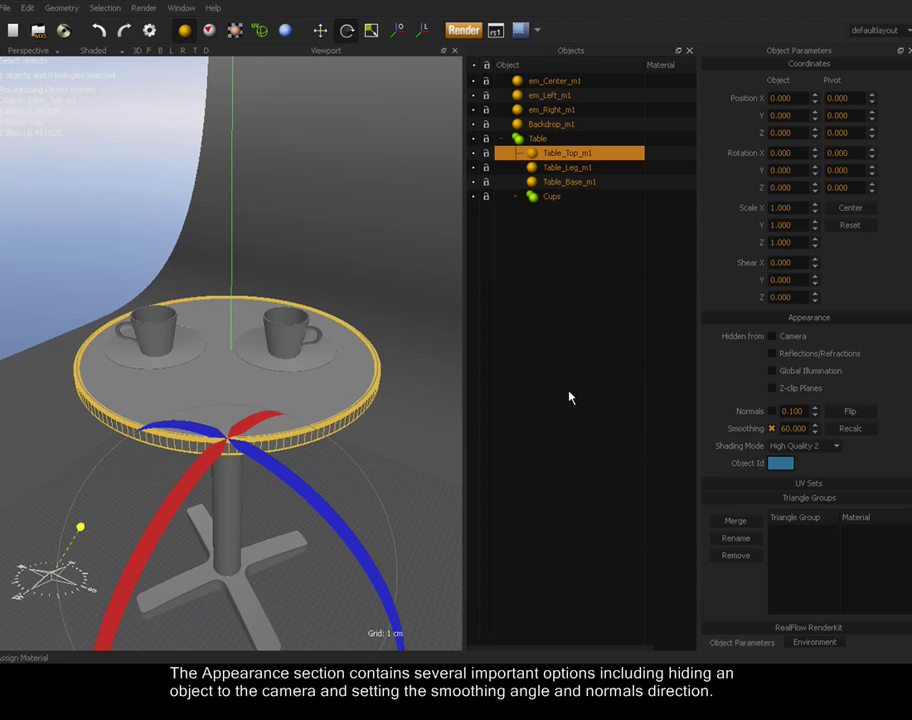
click(771, 412)
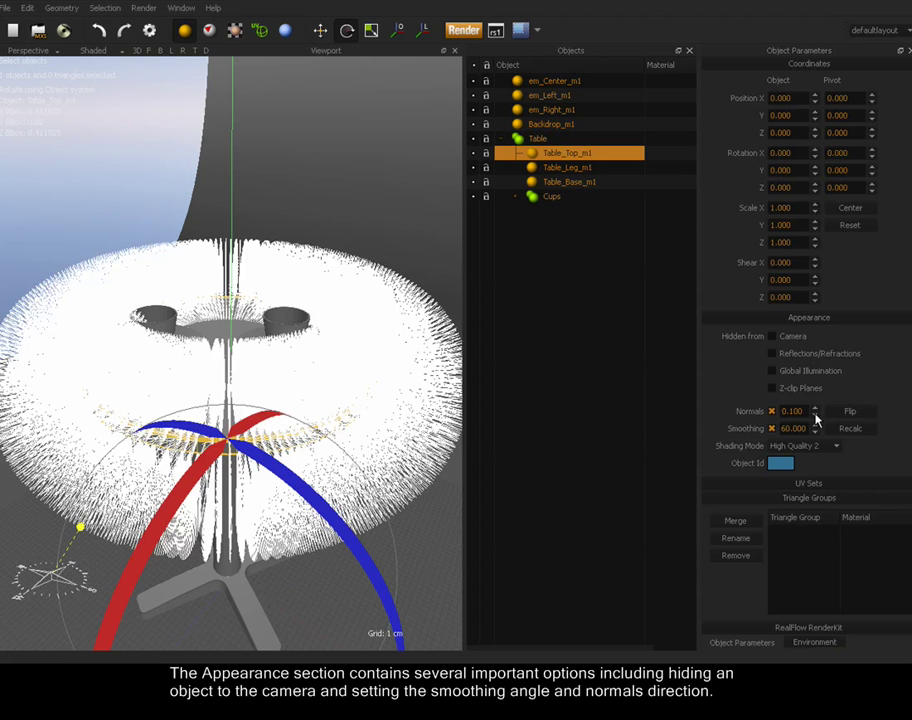
drag(815, 420, 801, 457)
Step: Display the normals of Cup2_Plate_m1 with a length of about 0.004
alt+right_drag(252, 403, 338, 260)
alt+drag(298, 418, 183, 395)
click(278, 268)
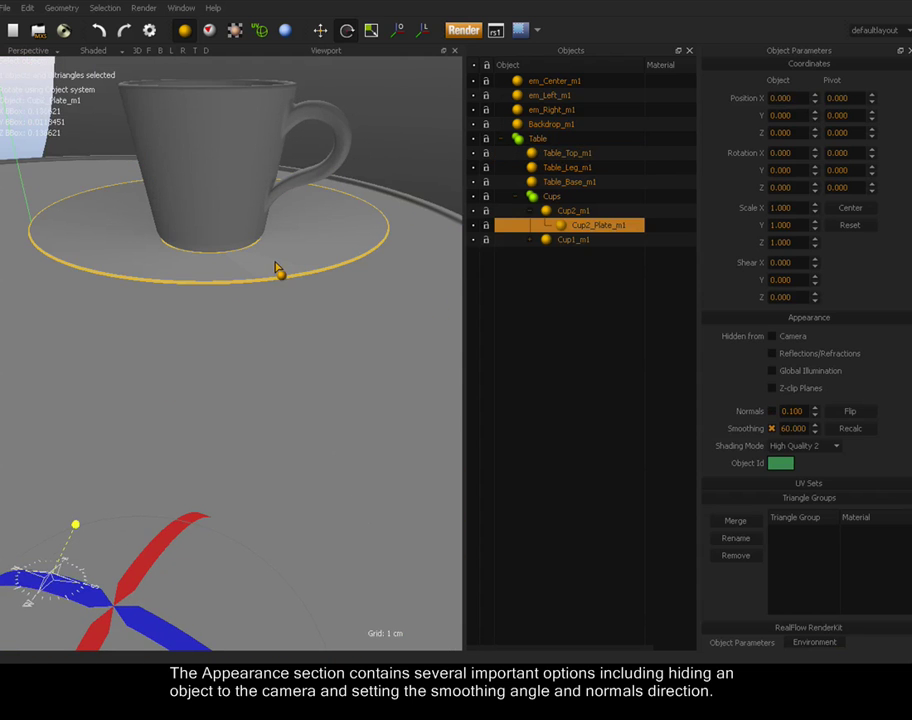
click(771, 416)
drag(815, 411, 796, 454)
alt+drag(250, 368, 185, 417)
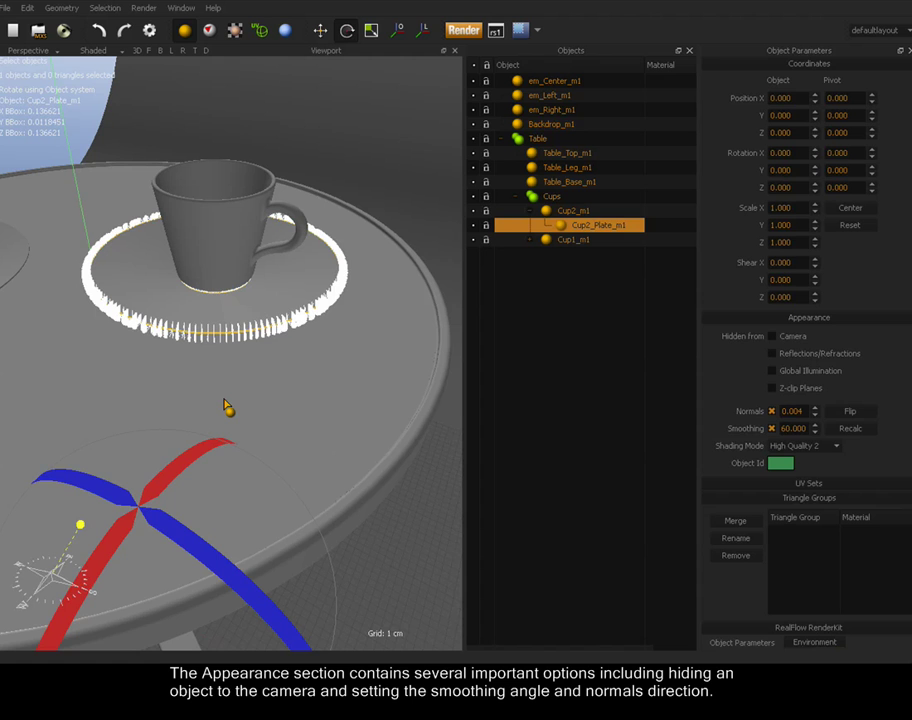
Step: Group em_Center_m1, em_Left_m1 and em_Right_m1 under the name Emitters and collapse the group
scroll(322, 338, down, 8)
mouse_move(325, 318)
alt+mouse_down()
mouse_move(283, 352)
mouse_move(136, 425)
mouse_move(210, 425)
mouse_move(325, 333)
alt+mouse_up()
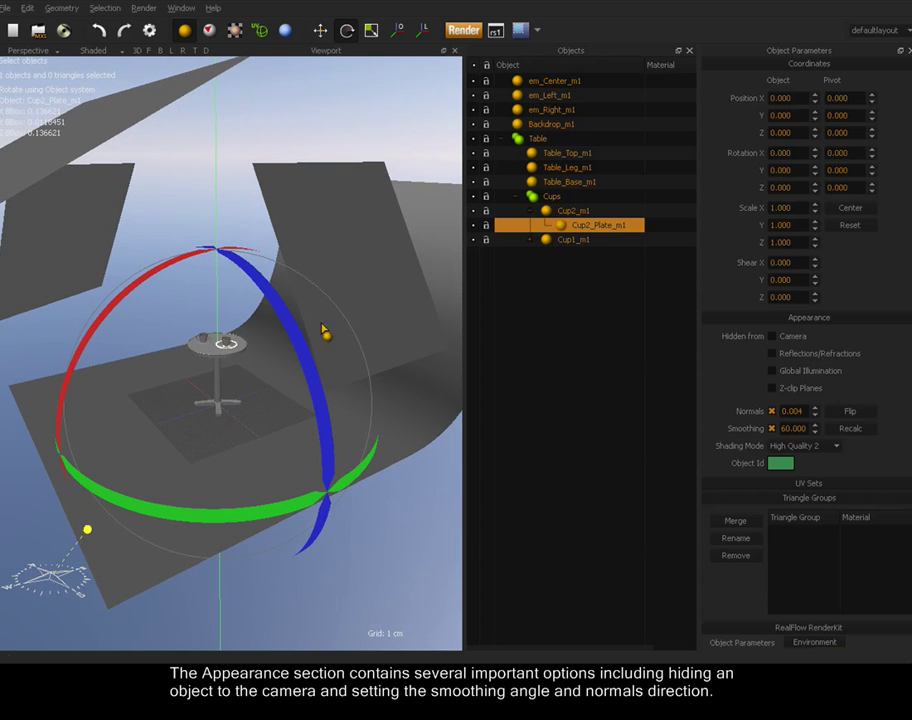
click(550, 81)
shift+click(545, 112)
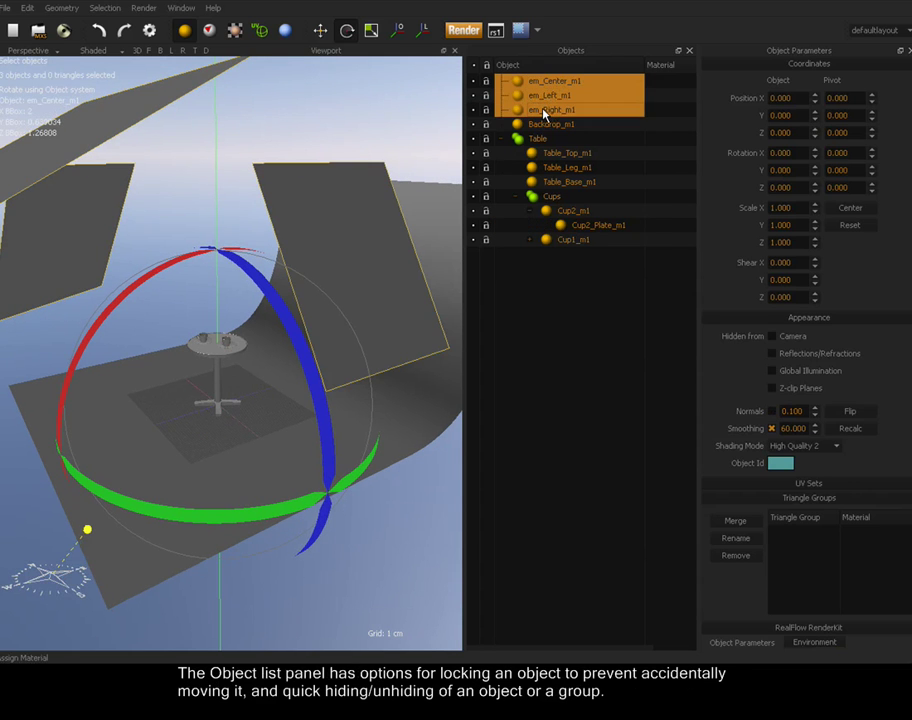
right_click(545, 112)
click(578, 132)
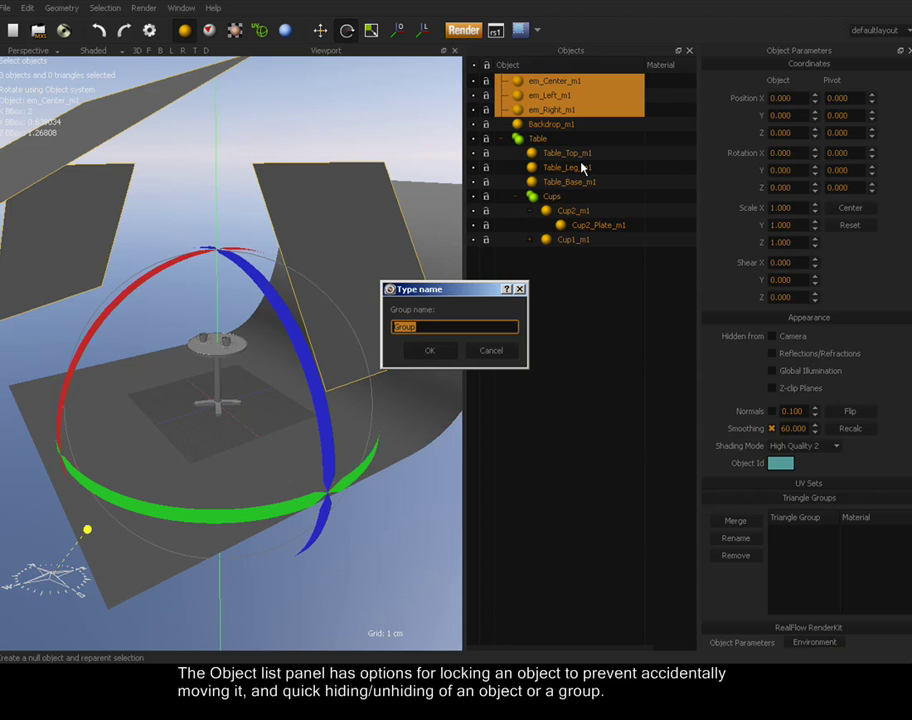
text(Emitters)
key(Return)
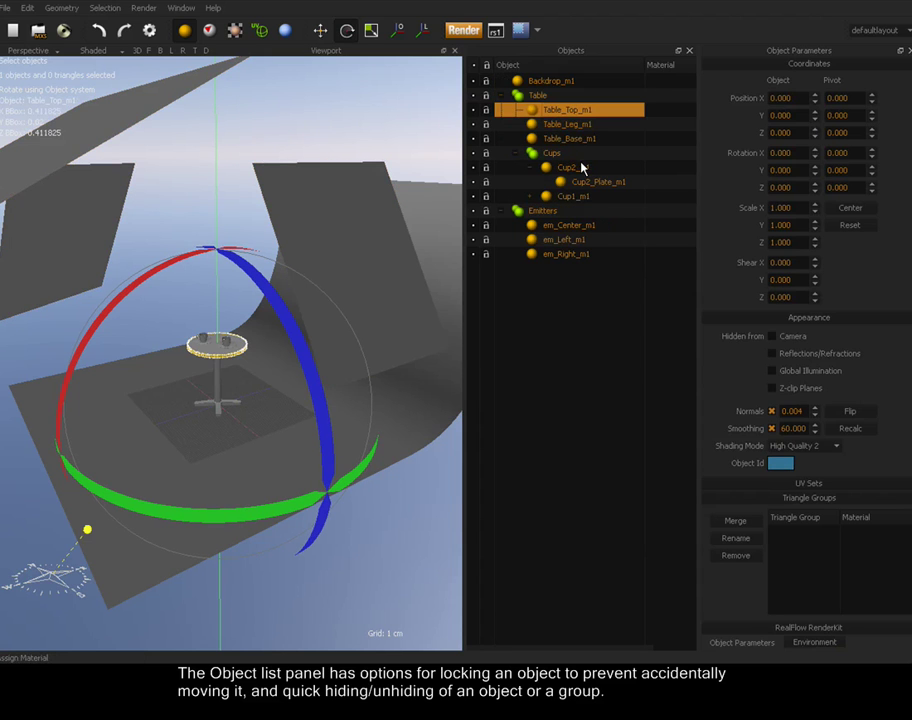
click(544, 211)
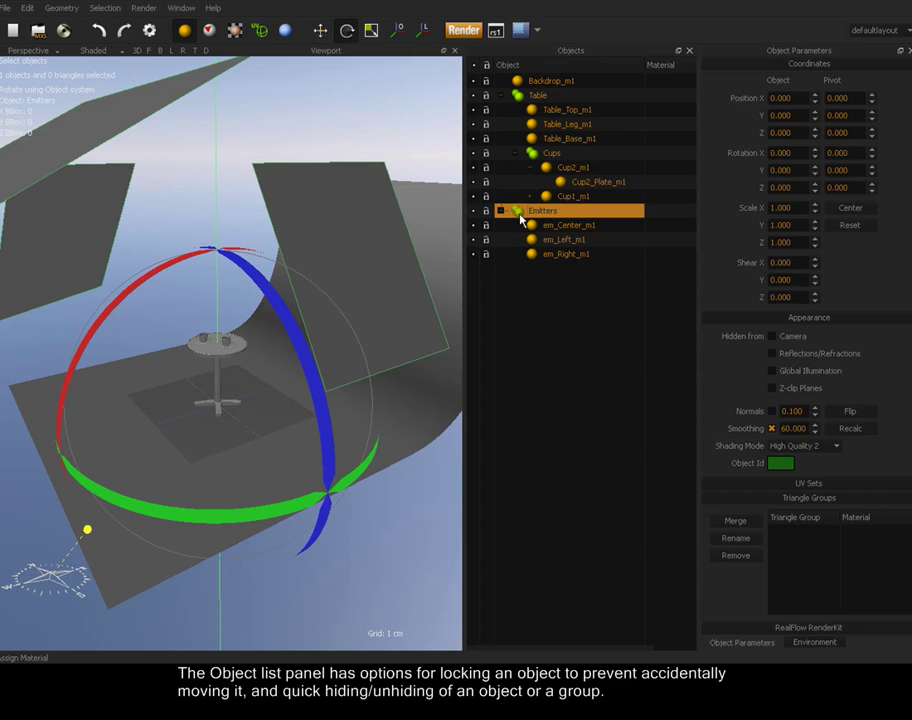
click(500, 211)
Step: Lock Backdrop_m1 and try to move it along its Z axis
click(548, 81)
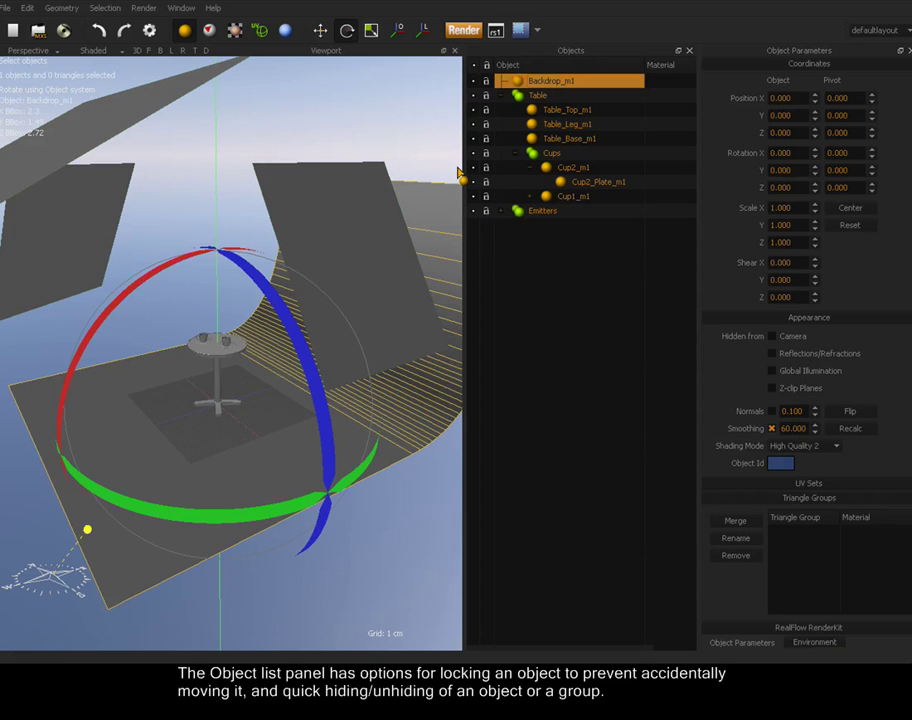
click(486, 82)
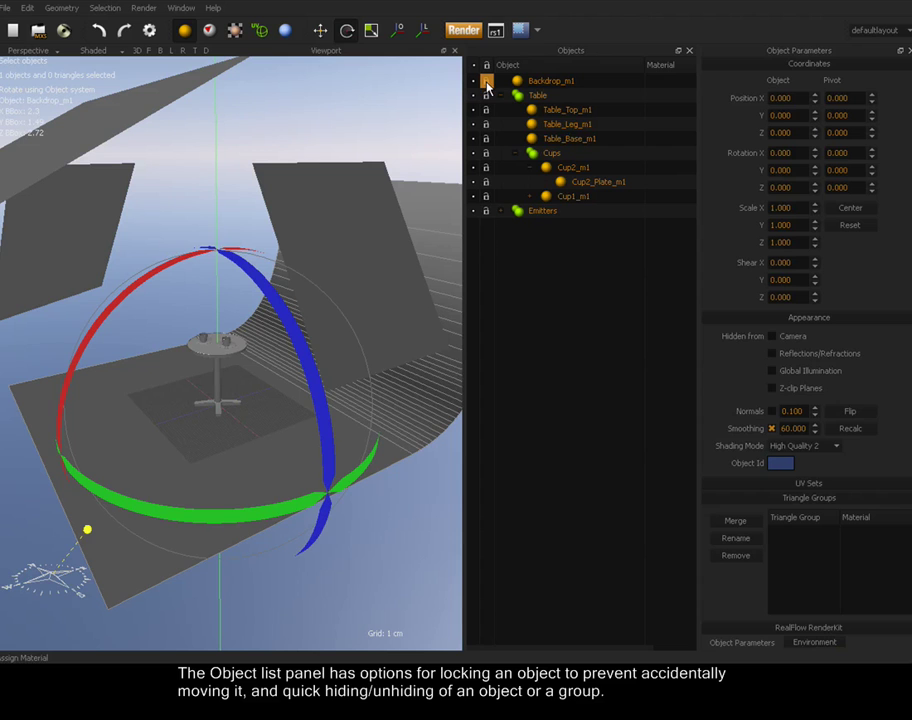
click(320, 30)
drag(330, 385, 229, 412)
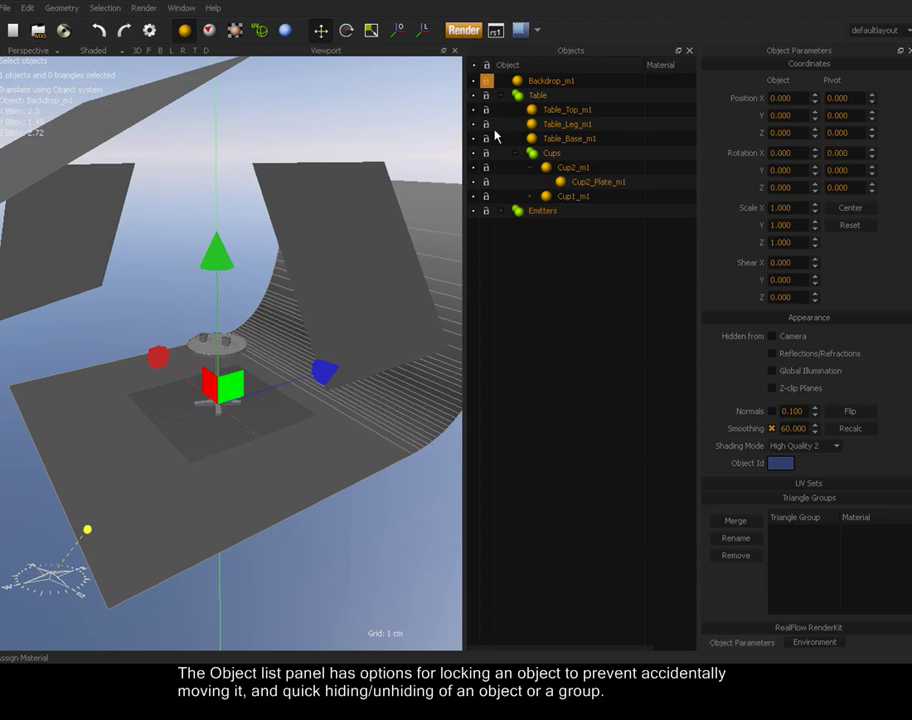
drag(328, 386, 291, 393)
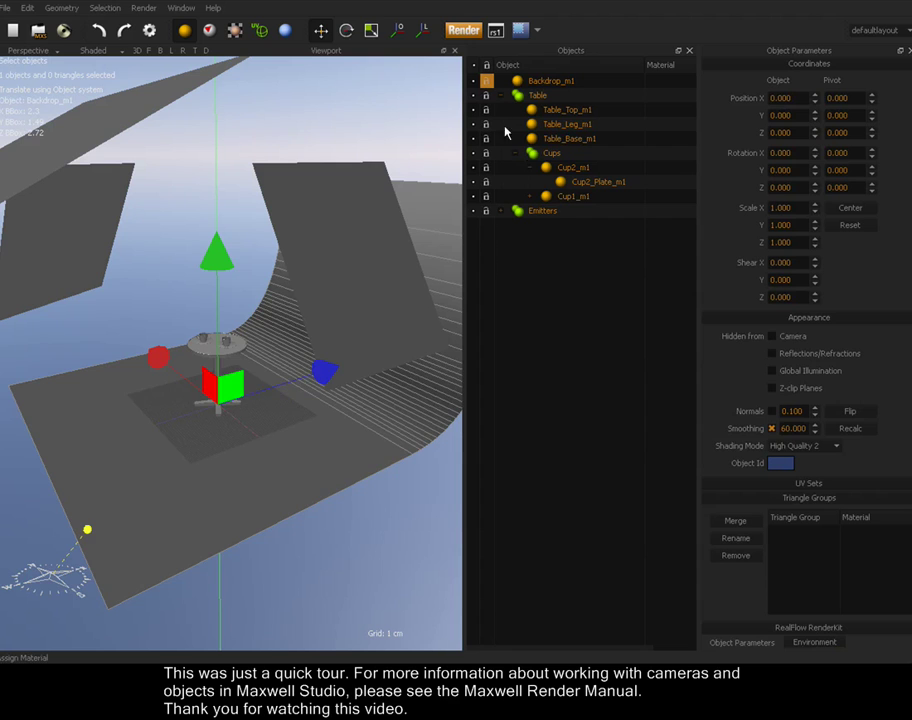
Step: Hide and unhide Backdrop_m1, and do the same with the Table group
click(473, 81)
click(473, 81)
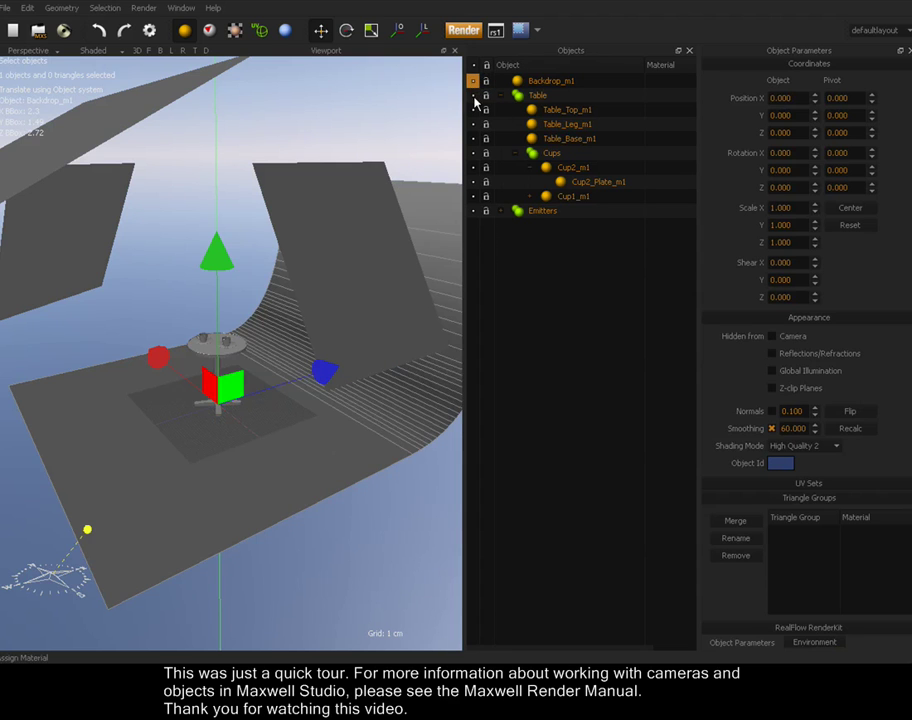
click(473, 95)
click(473, 95)
click(473, 95)
click(473, 95)
Step: Select the Table group and open its list of available commands
right_click(541, 97)
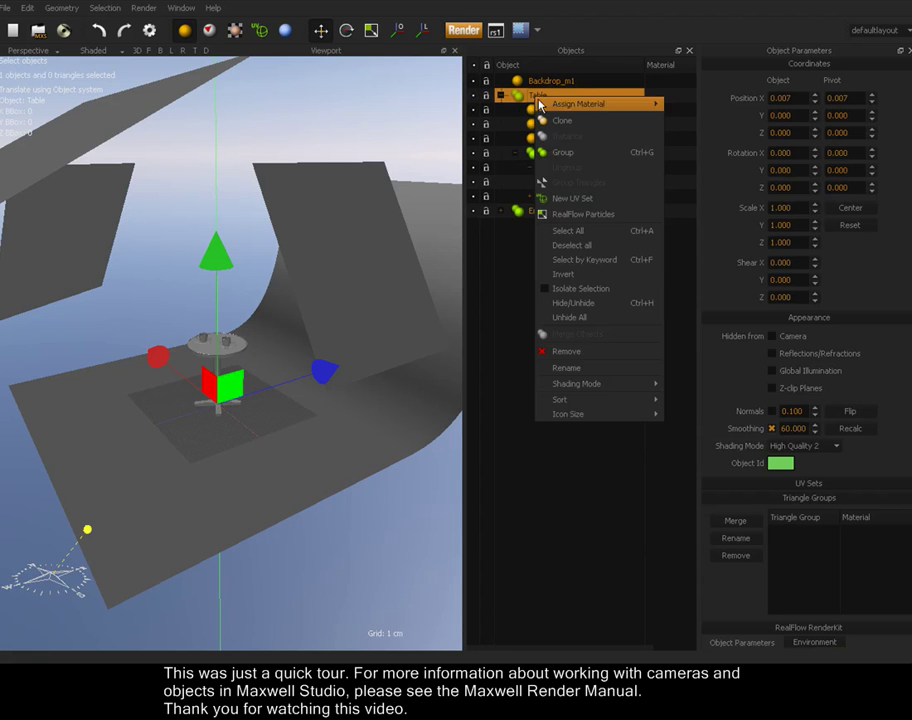